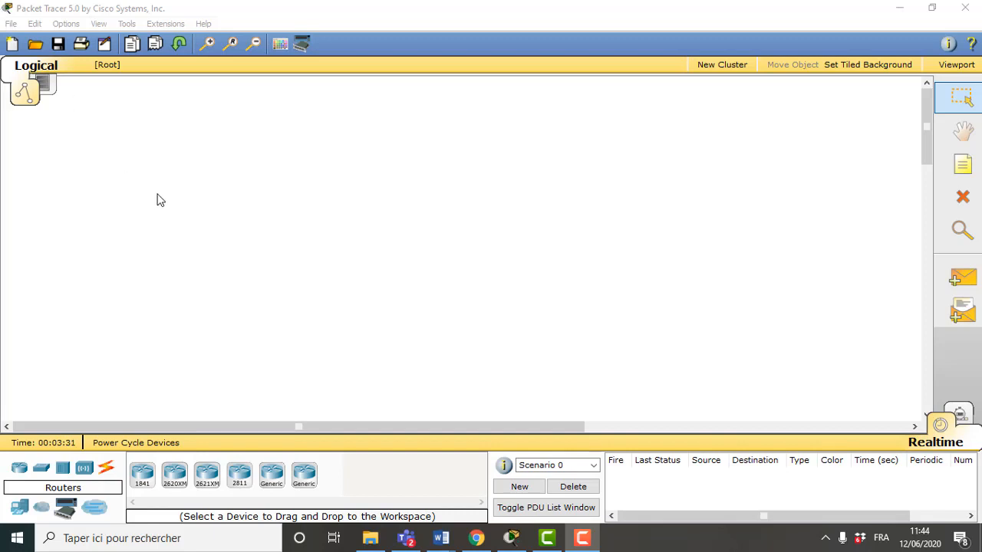
Place an 1841 router in the middle of the workspace and open its device window.
{"action": "left_click", "coordinate": [19, 469]}
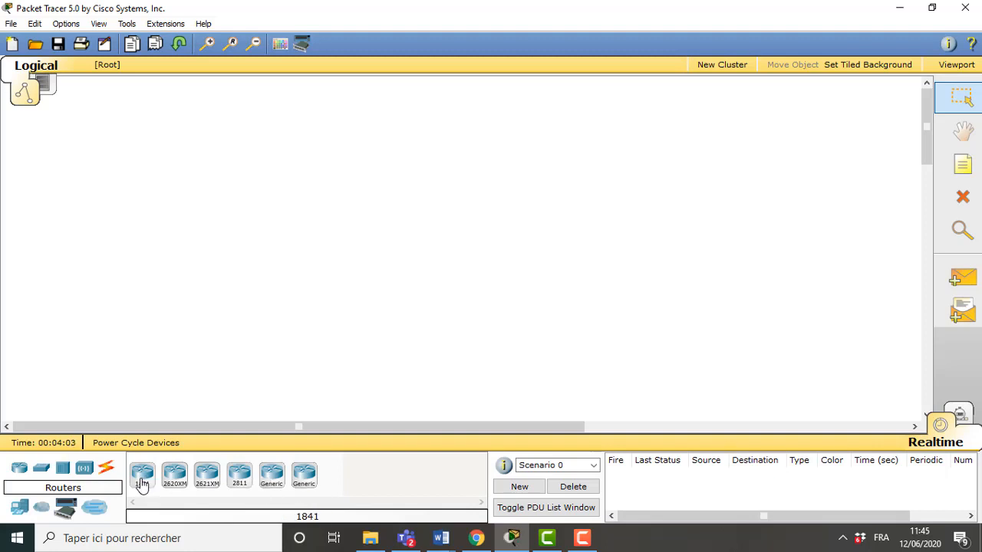
{"action": "left_click_drag", "start_coordinate": [142, 479], "coordinate": [434, 242]}
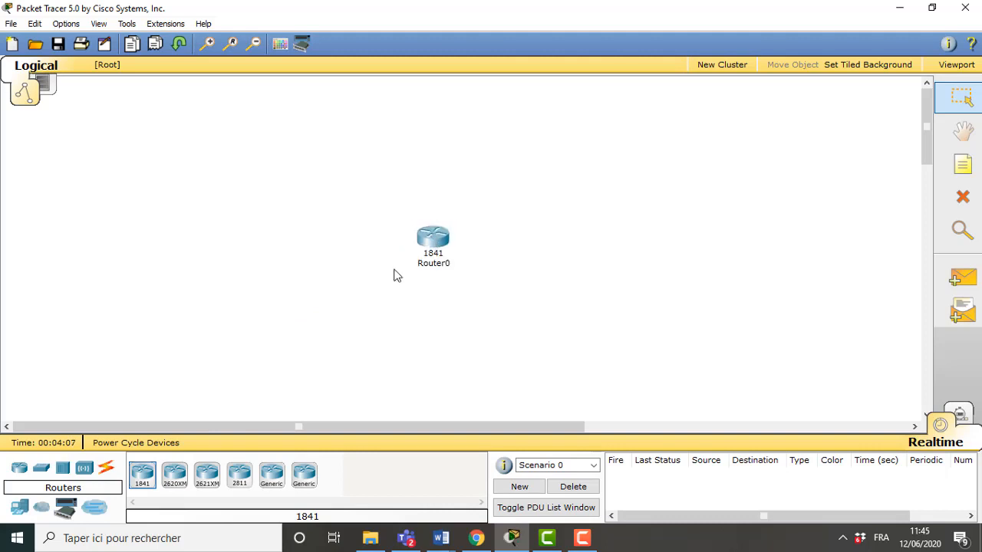
{"action": "double_click", "coordinate": [439, 240]}
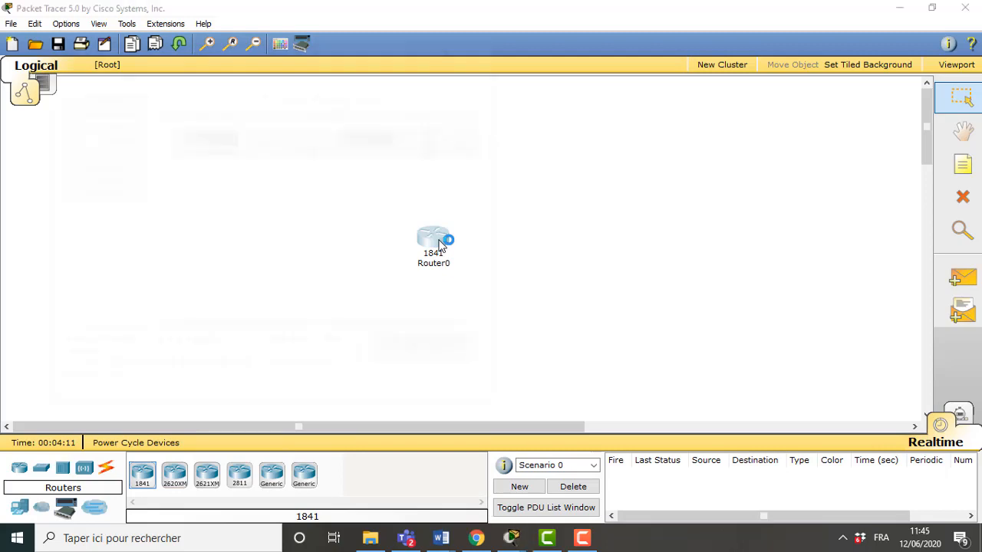
{"action": "left_click_drag", "start_coordinate": [199, 48], "coordinate": [406, 54]}
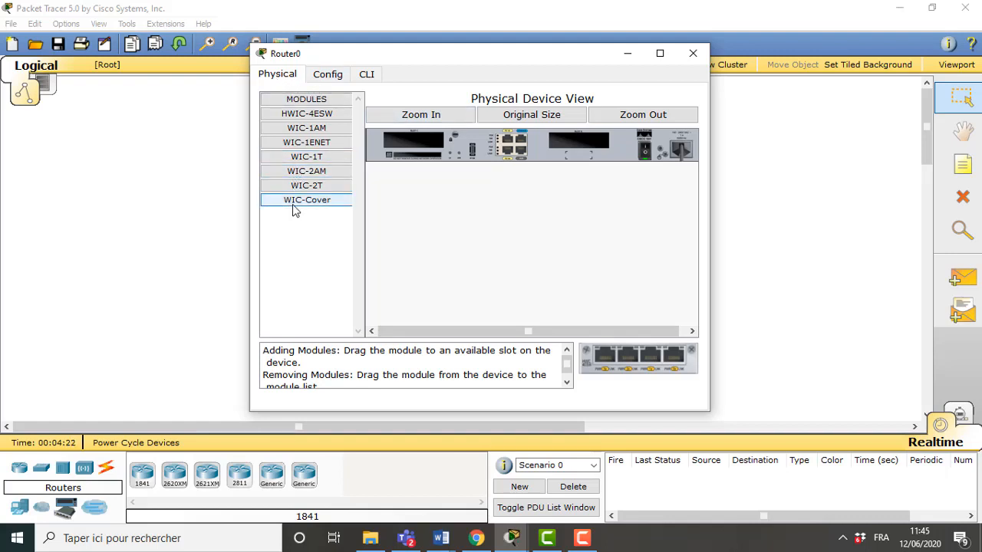
Examine the descriptions of the router's HWIC-4ESW, WIC-1AM, WIC-1ENET, WIC-1T and WIC-2T modules.
{"action": "left_click", "coordinate": [311, 115]}
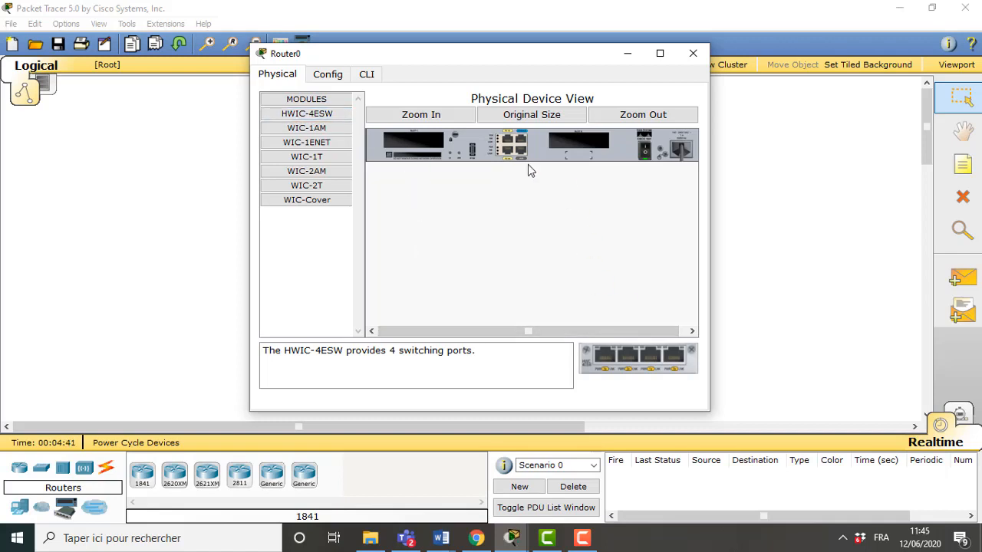
{"action": "left_click", "coordinate": [613, 369]}
{"action": "left_click", "coordinate": [311, 129]}
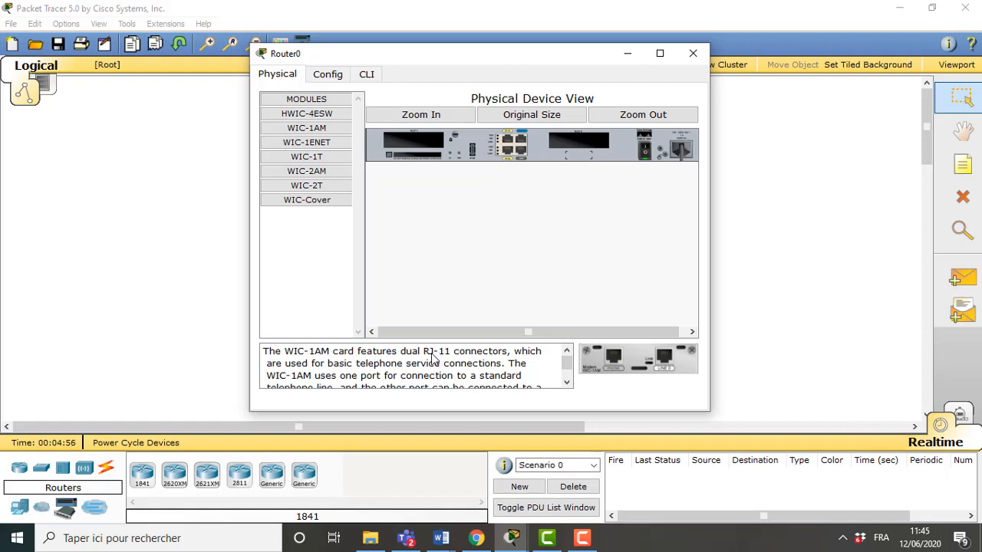
{"action": "left_click", "coordinate": [318, 143]}
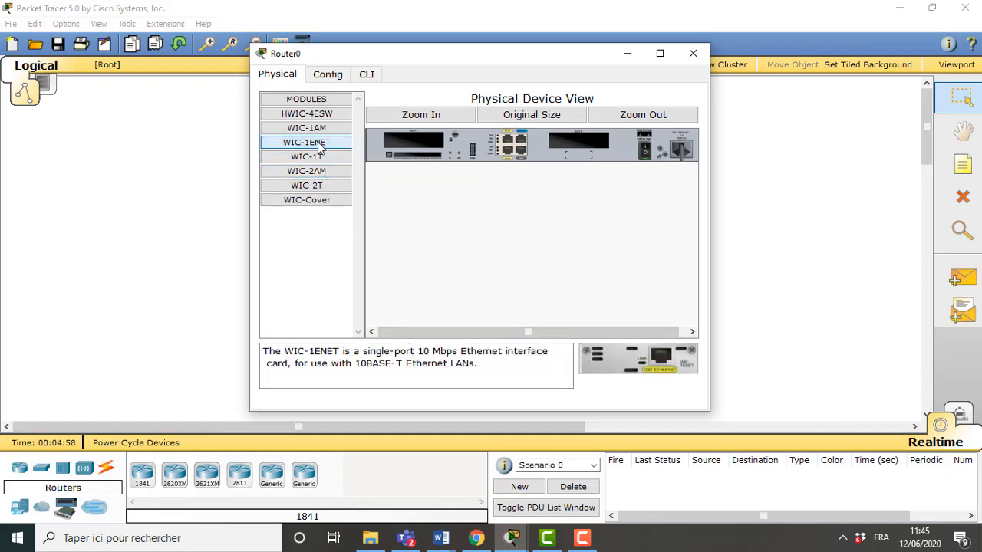
{"action": "left_click", "coordinate": [314, 156]}
{"action": "left_click", "coordinate": [310, 192]}
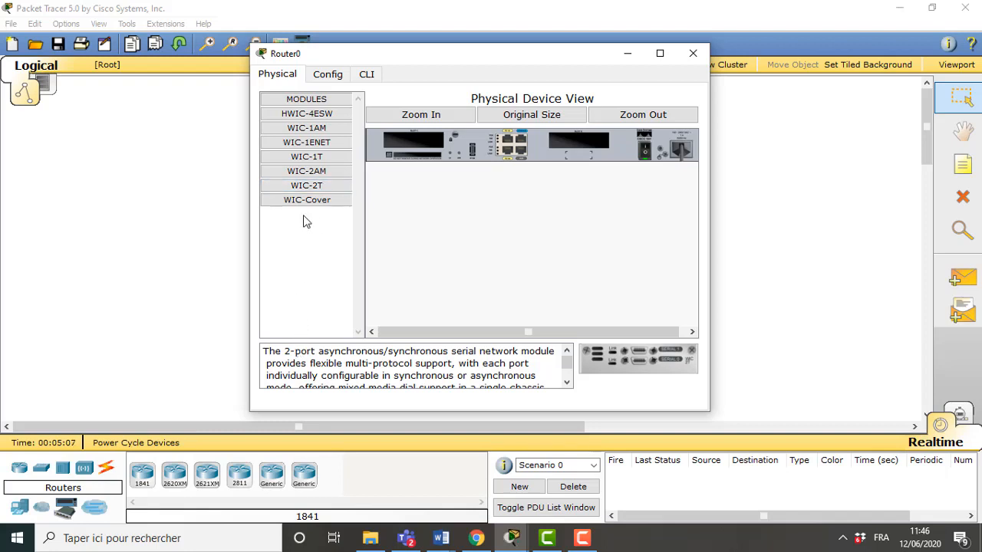
{"action": "left_click", "coordinate": [307, 158]}
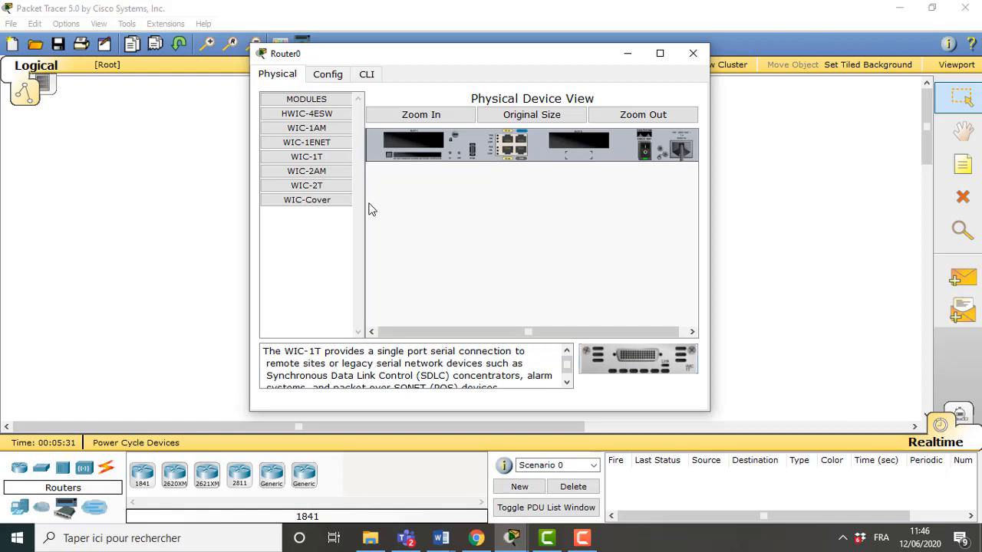
Power off the router and install a WIC-2T serial module in its left-hand expansion slot.
{"action": "left_click", "coordinate": [323, 190]}
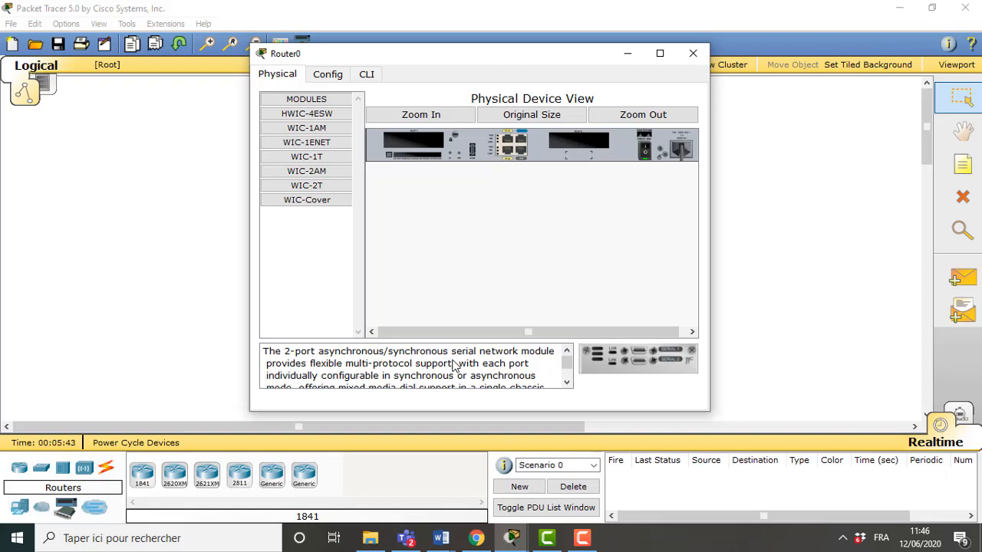
{"action": "left_click", "coordinate": [603, 360]}
{"action": "left_click", "coordinate": [643, 159]}
{"action": "left_click_drag", "start_coordinate": [630, 354], "coordinate": [414, 145]}
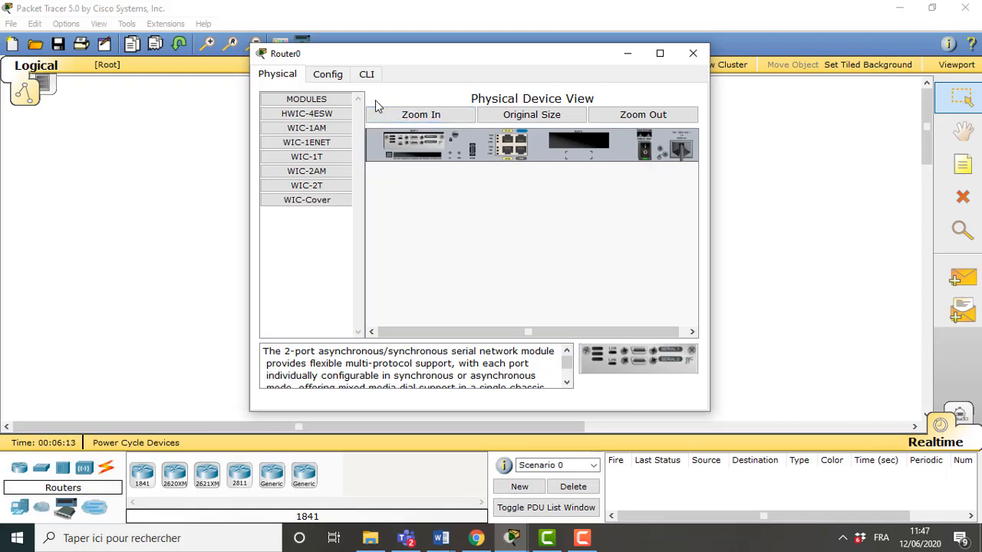
Open the router's configuration view and examine its global settings.
{"action": "left_click", "coordinate": [326, 75]}
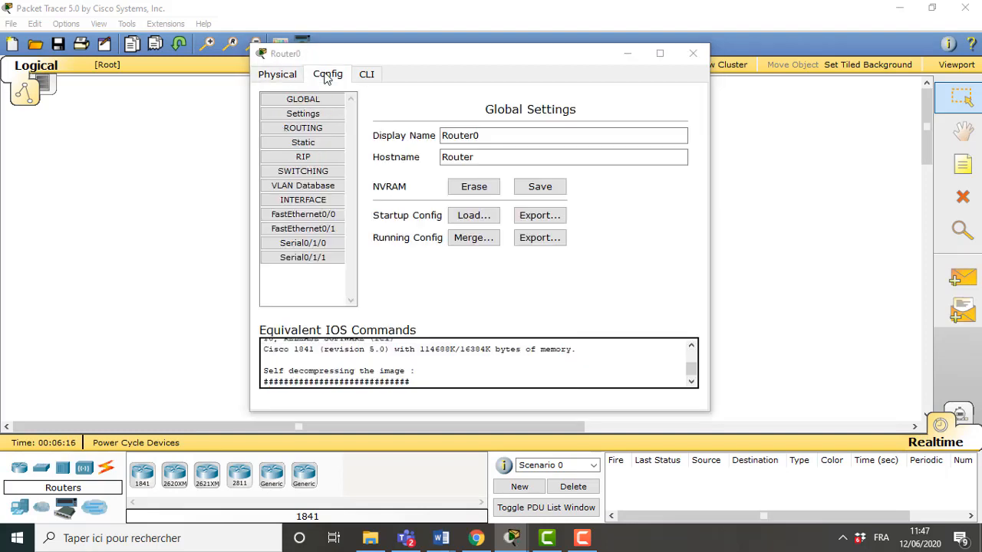
{"action": "left_click", "coordinate": [476, 255]}
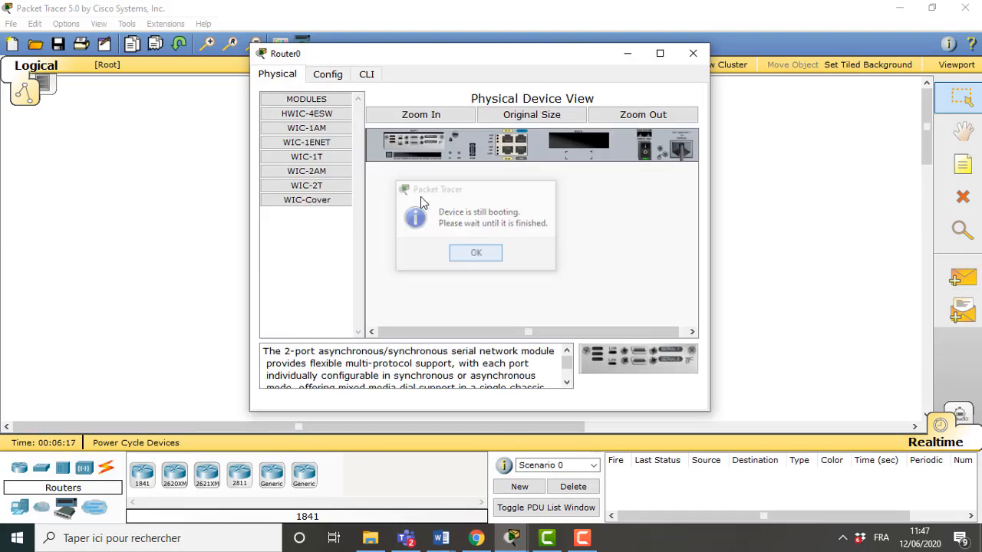
{"action": "left_click", "coordinate": [338, 76]}
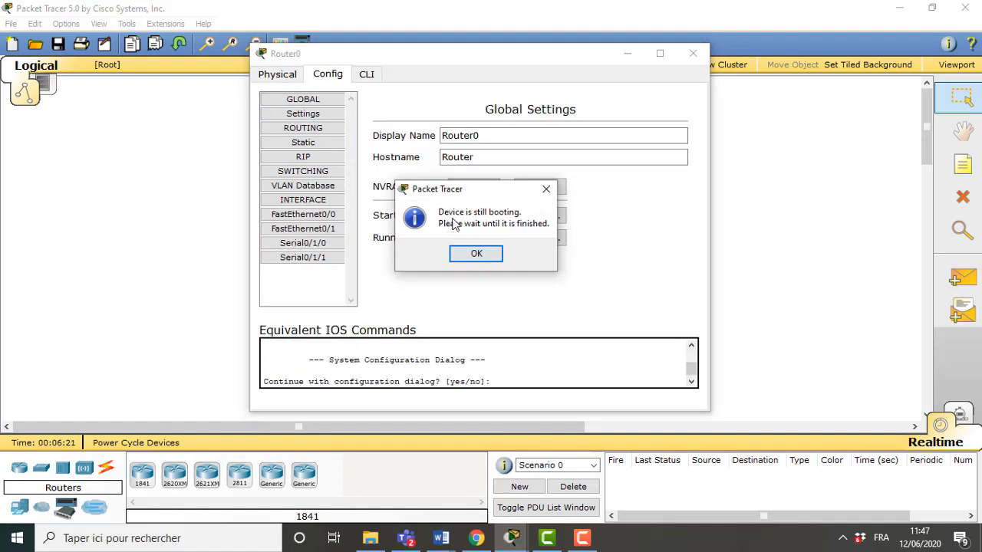
{"action": "left_click", "coordinate": [457, 261]}
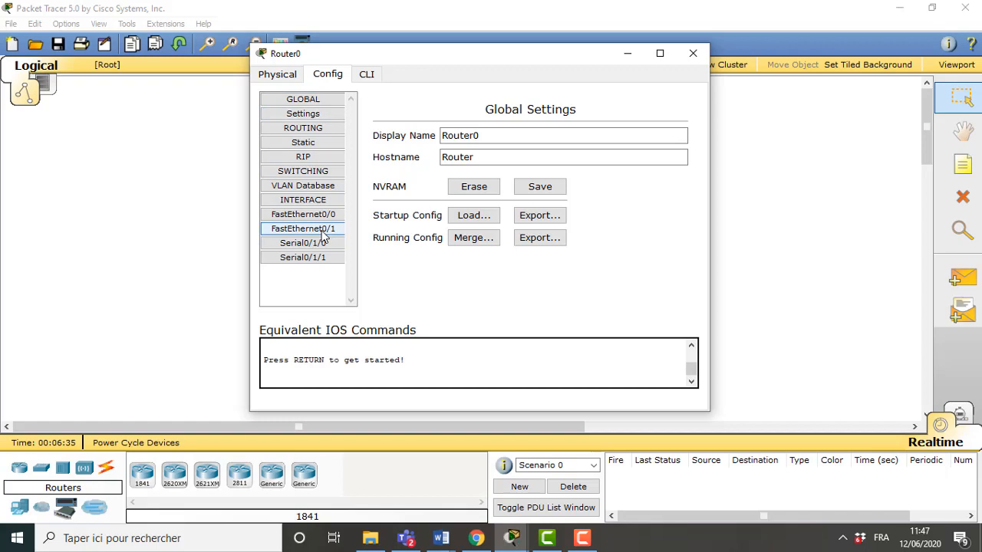
{"action": "left_click", "coordinate": [320, 101]}
{"action": "left_click", "coordinate": [321, 101]}
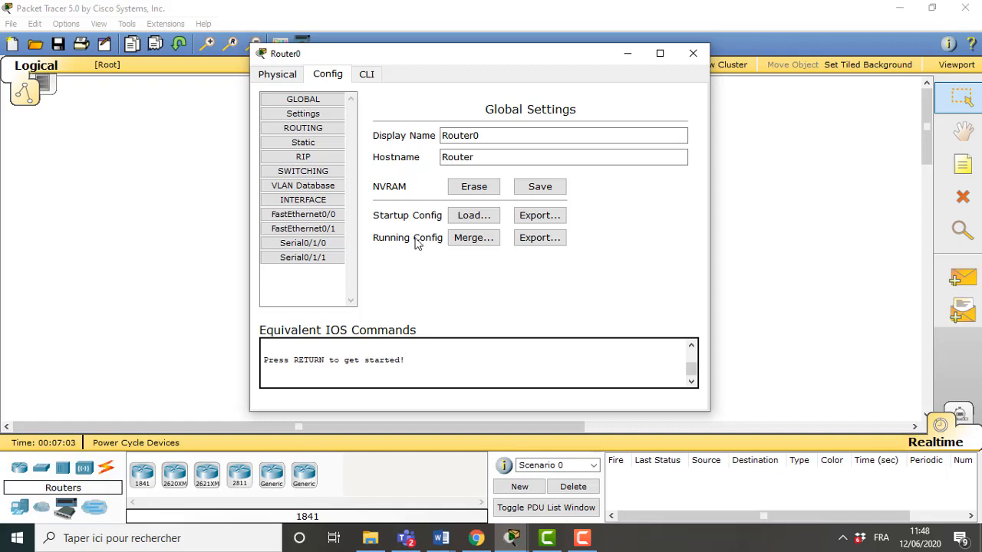
Examine the router's RIP routing and VLAN database configuration pages.
{"action": "left_click", "coordinate": [299, 131]}
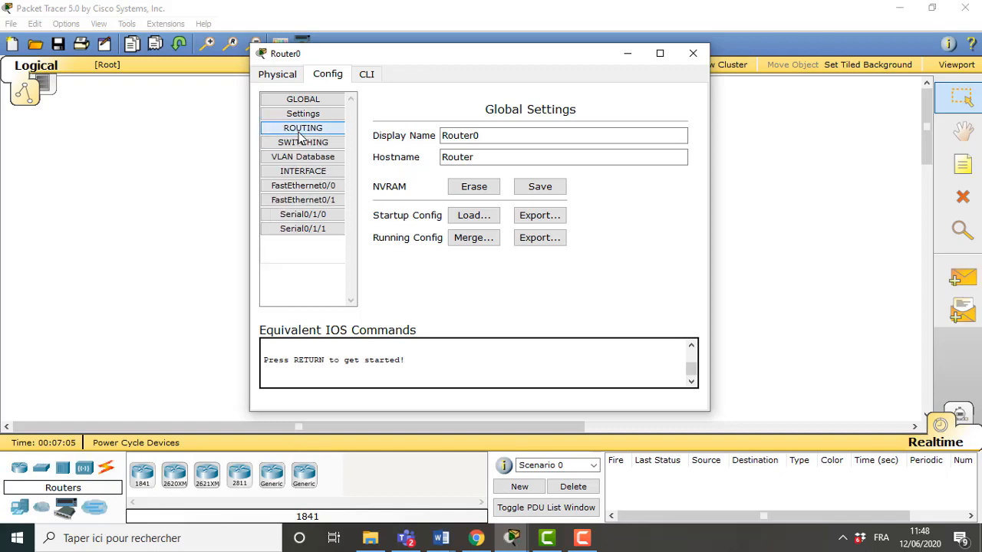
{"action": "left_click", "coordinate": [299, 132]}
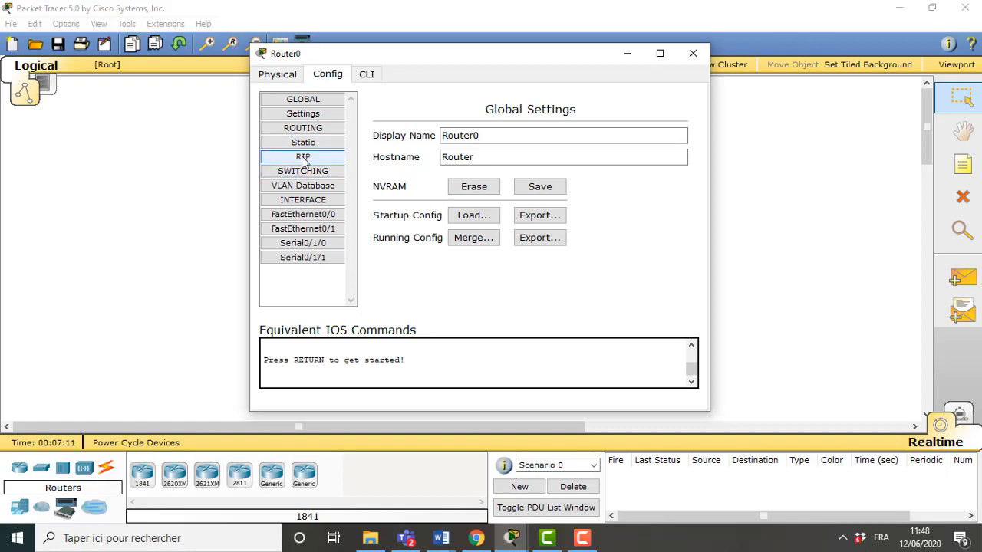
{"action": "left_click", "coordinate": [303, 157]}
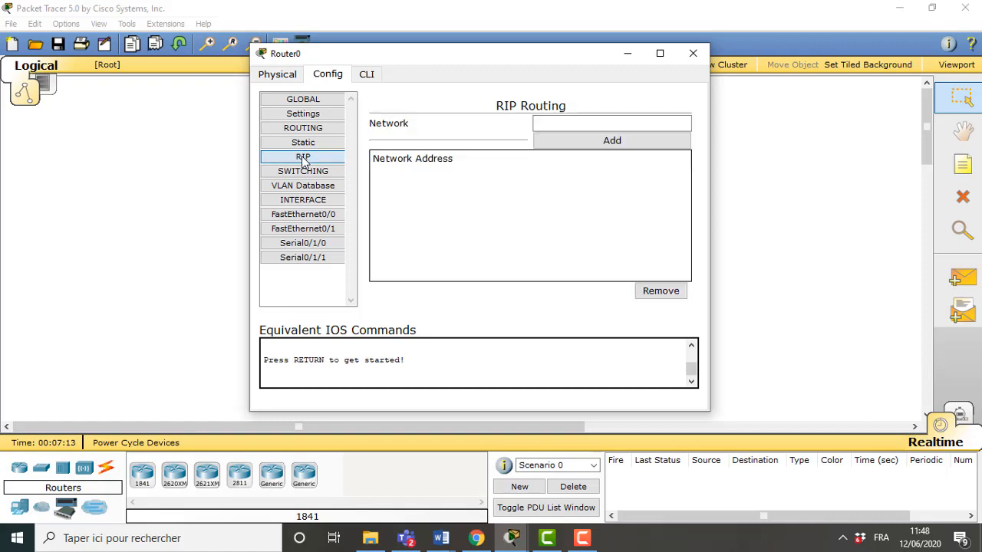
{"action": "left_click", "coordinate": [303, 171]}
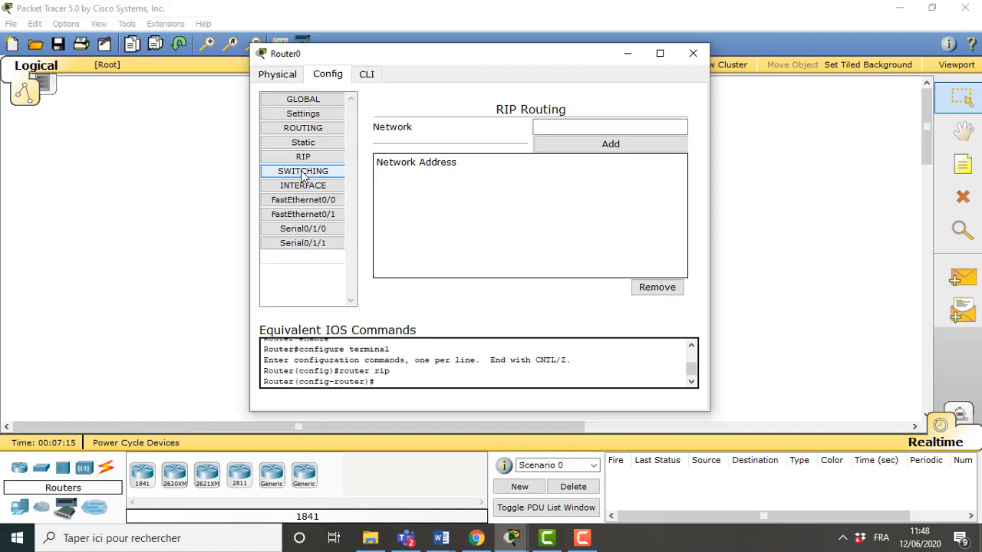
{"action": "left_click", "coordinate": [303, 171]}
{"action": "left_click", "coordinate": [303, 184]}
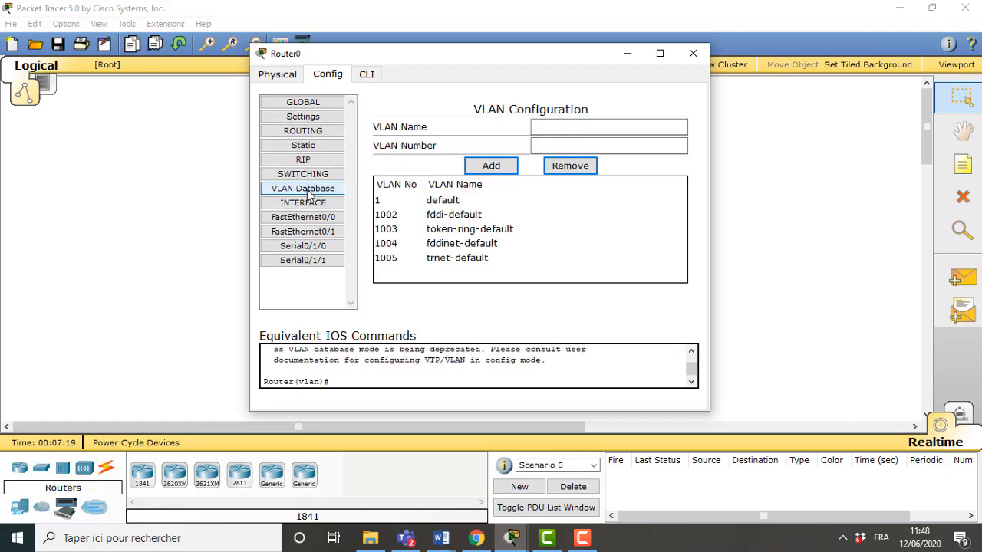
Review the router's interface list, covering the FastEthernet0/0, FastEthernet0/1, Serial0/1/0 and Serial0/1/1 entries.
{"action": "left_click", "coordinate": [303, 203]}
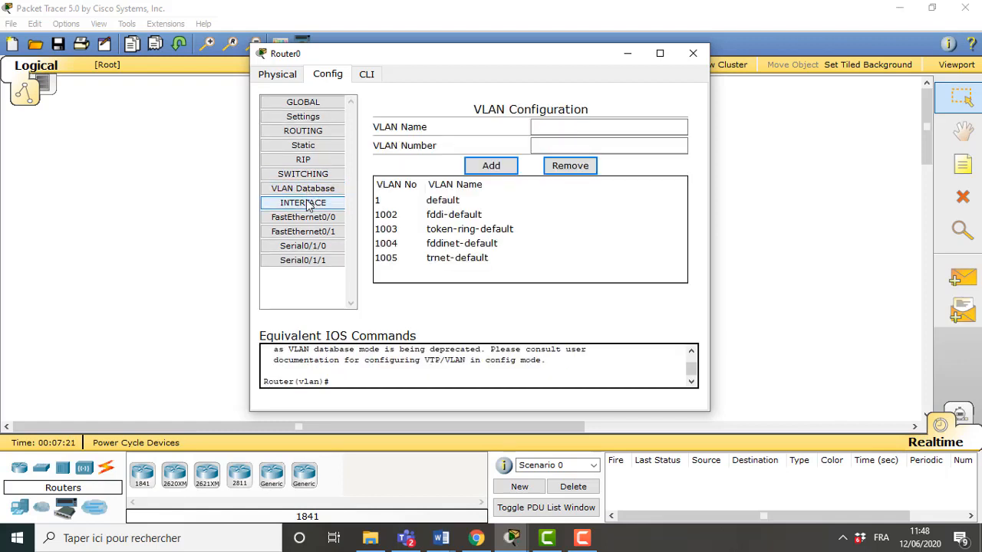
{"action": "left_click", "coordinate": [303, 203]}
{"action": "left_click", "coordinate": [303, 202]}
{"action": "left_click", "coordinate": [303, 217]}
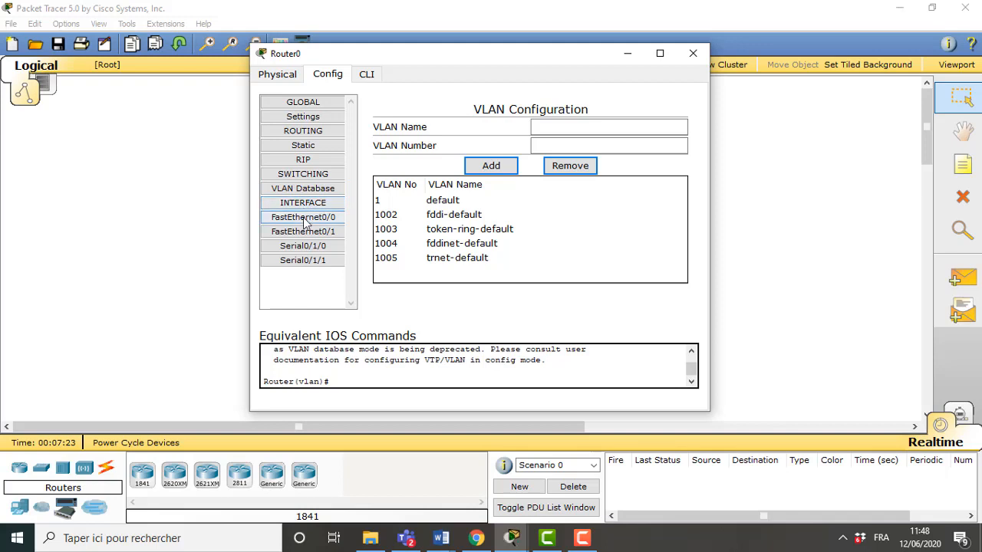
{"action": "left_click", "coordinate": [303, 230]}
{"action": "left_click", "coordinate": [303, 246]}
{"action": "left_click", "coordinate": [303, 265]}
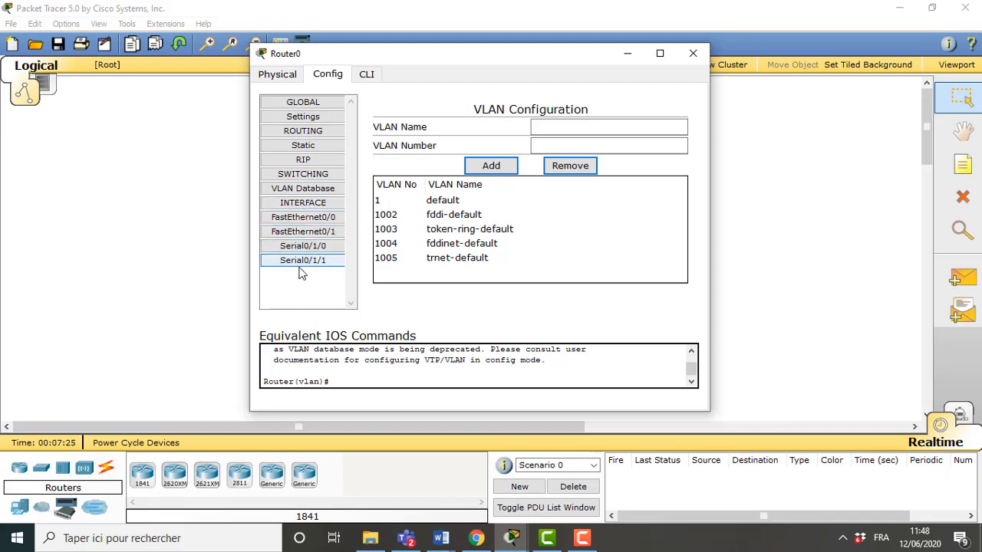
{"action": "left_click", "coordinate": [299, 218]}
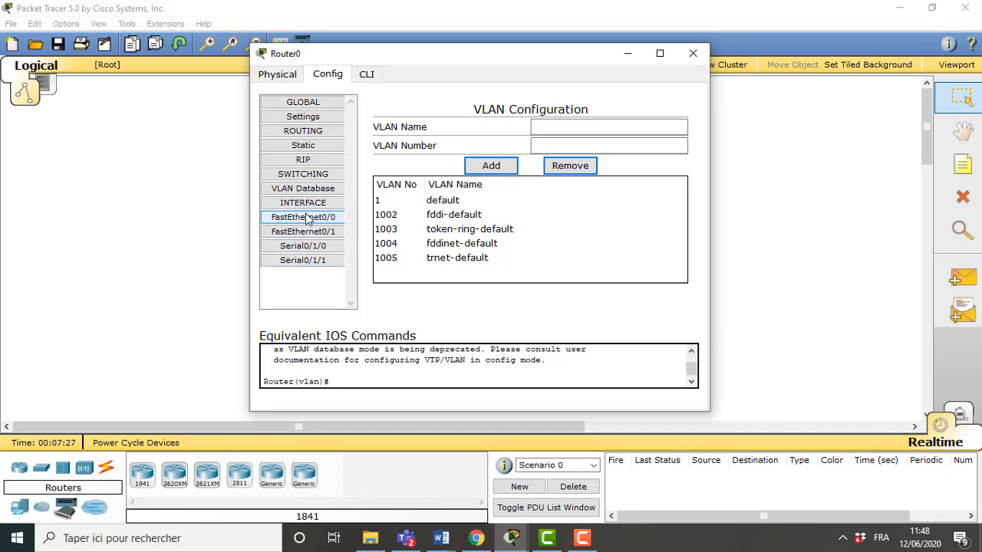
{"action": "left_click", "coordinate": [299, 231]}
{"action": "left_click", "coordinate": [301, 246]}
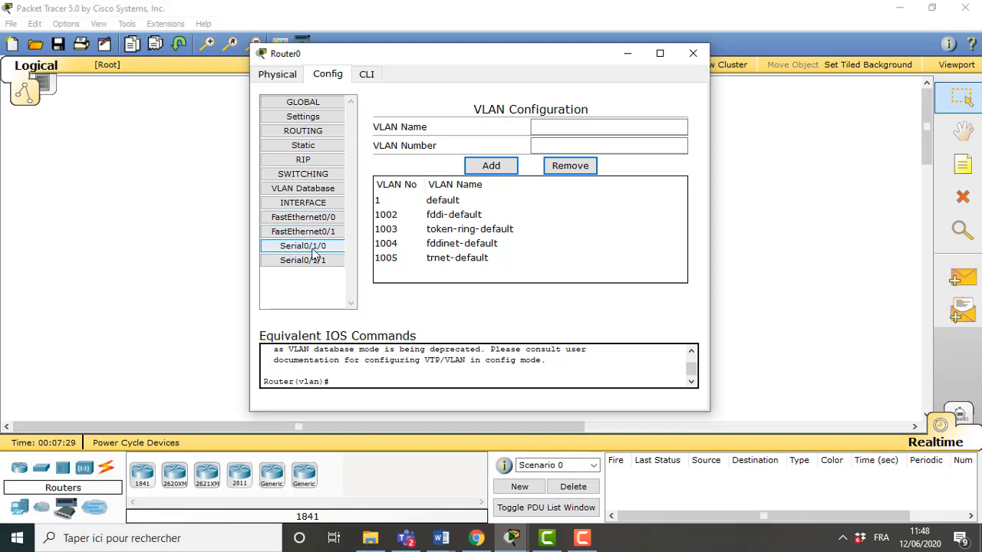
{"action": "left_click", "coordinate": [312, 232]}
{"action": "left_click", "coordinate": [306, 244]}
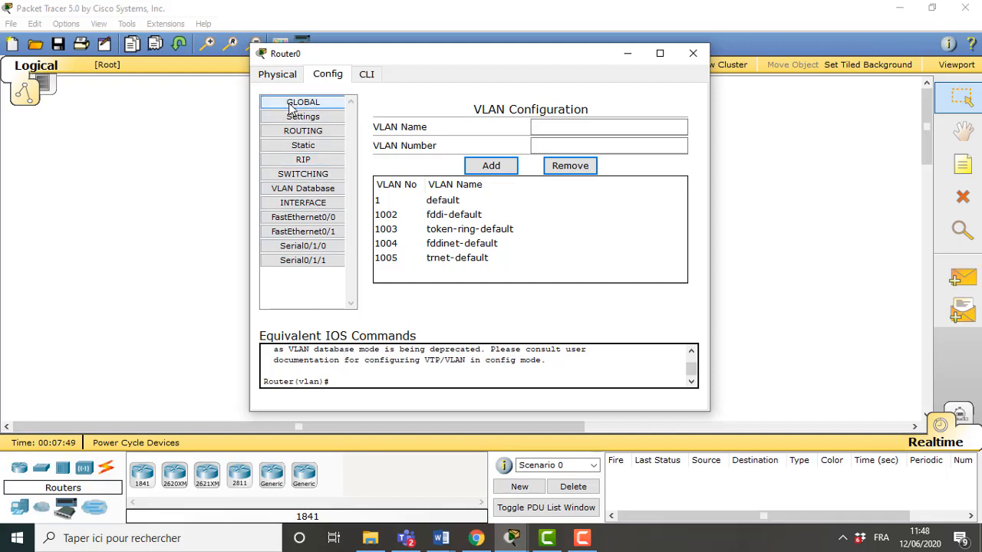
View the router's IOS command line interface and return to the workspace.
{"action": "left_click", "coordinate": [372, 80]}
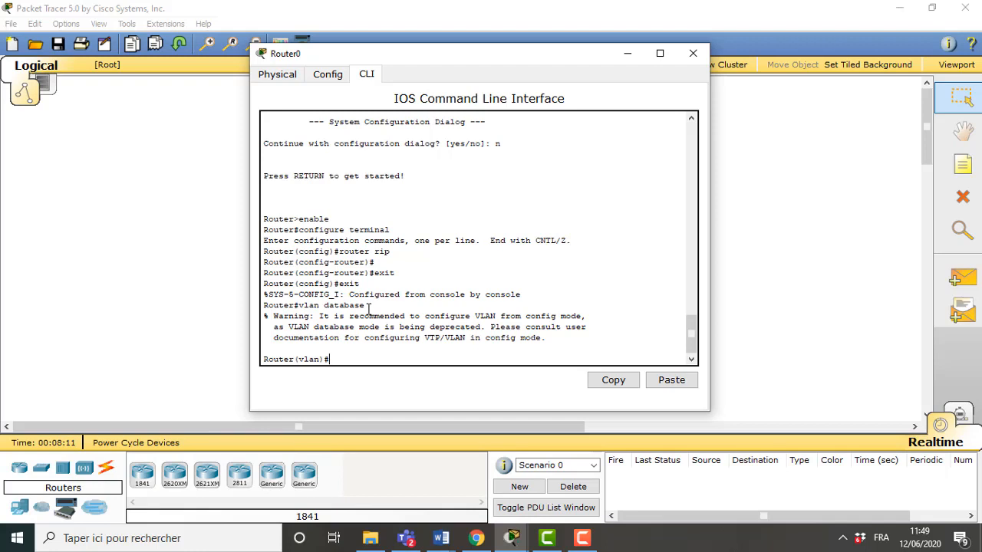
{"action": "left_click", "coordinate": [149, 313]}
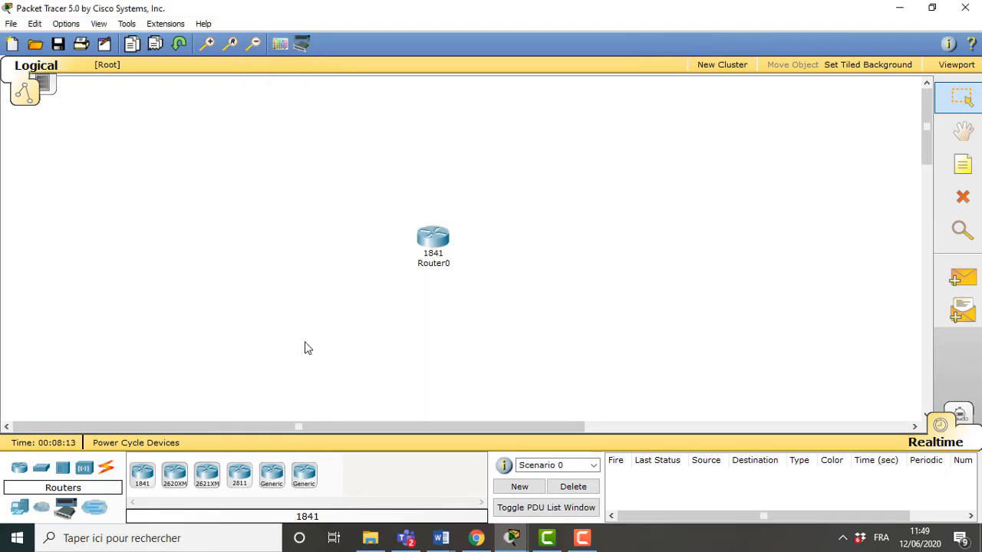
Place a PC-PT to the left of the router and link it to the router with an automatically chosen connection.
{"action": "left_click_drag", "start_coordinate": [19, 507], "coordinate": [289, 219]}
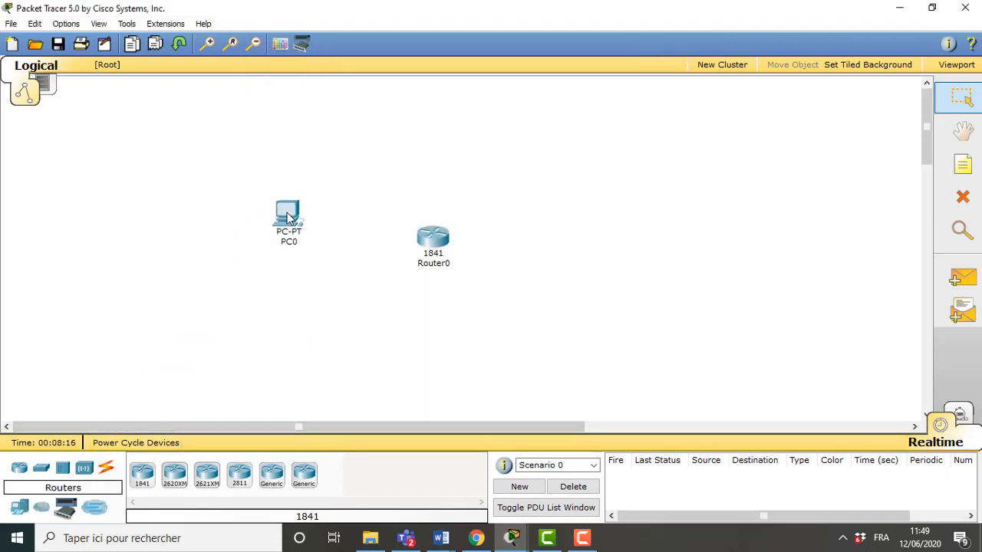
{"action": "left_click", "coordinate": [107, 473]}
{"action": "left_click", "coordinate": [141, 475]}
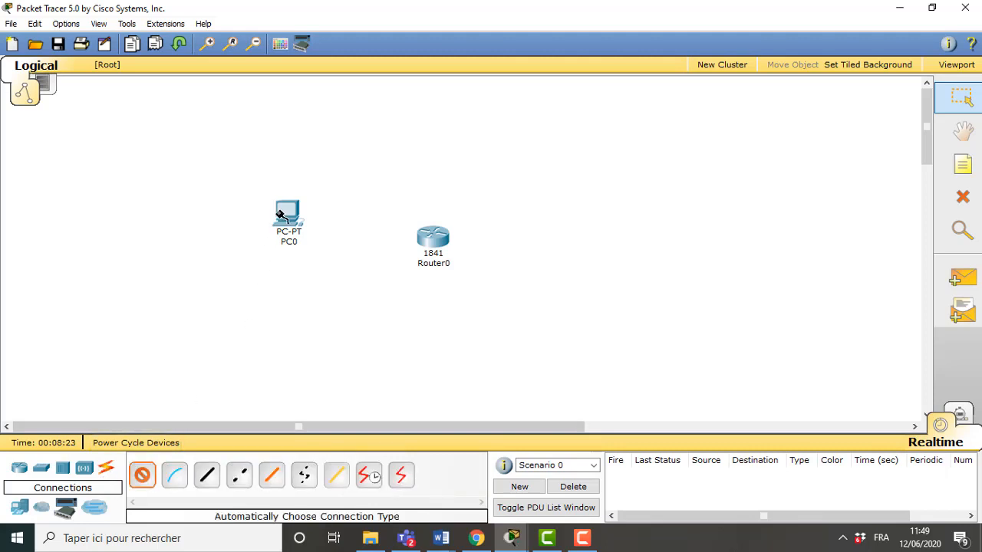
{"action": "left_click", "coordinate": [287, 213]}
{"action": "left_click", "coordinate": [451, 235]}
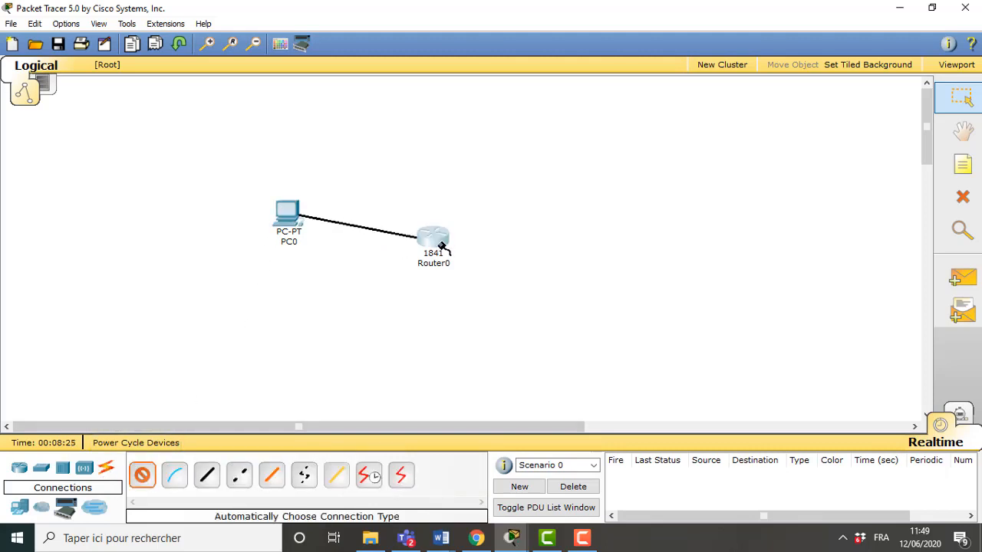
Open the Terminal on PC0 with 9600 bits per second, 8 data bits, no parity, 1 stop bit and no flow control.
{"action": "left_click", "coordinate": [282, 222]}
{"action": "left_click", "coordinate": [184, 90]}
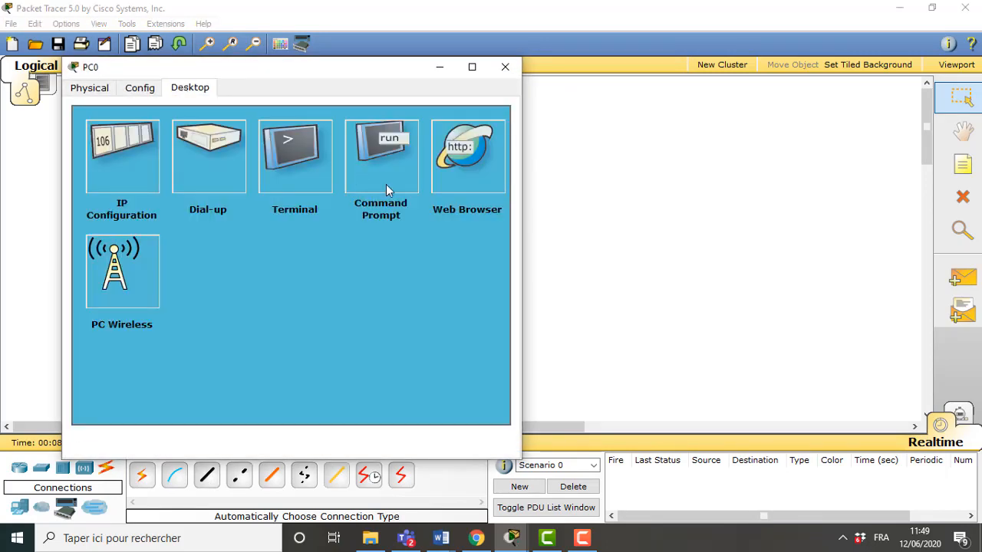
{"action": "left_click", "coordinate": [300, 170]}
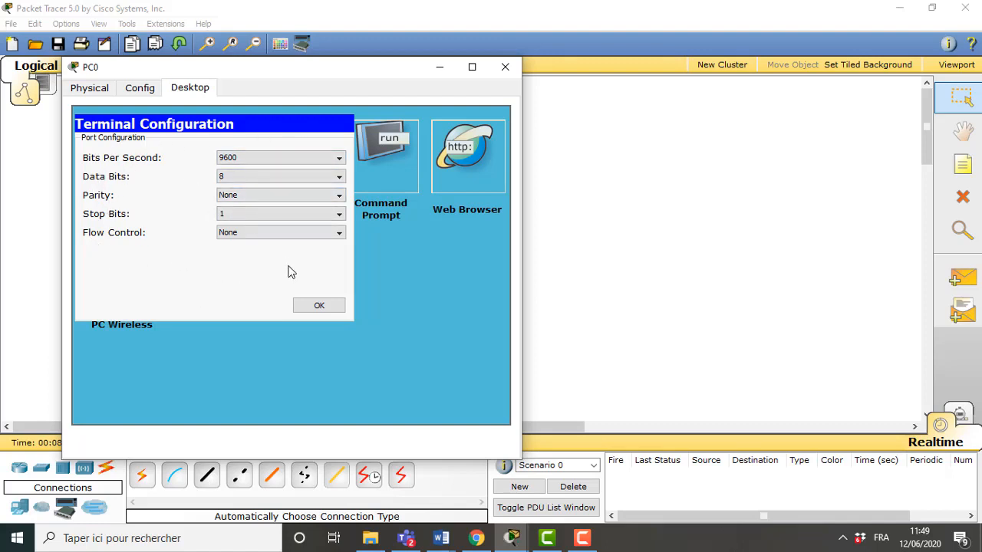
{"action": "left_click", "coordinate": [312, 307]}
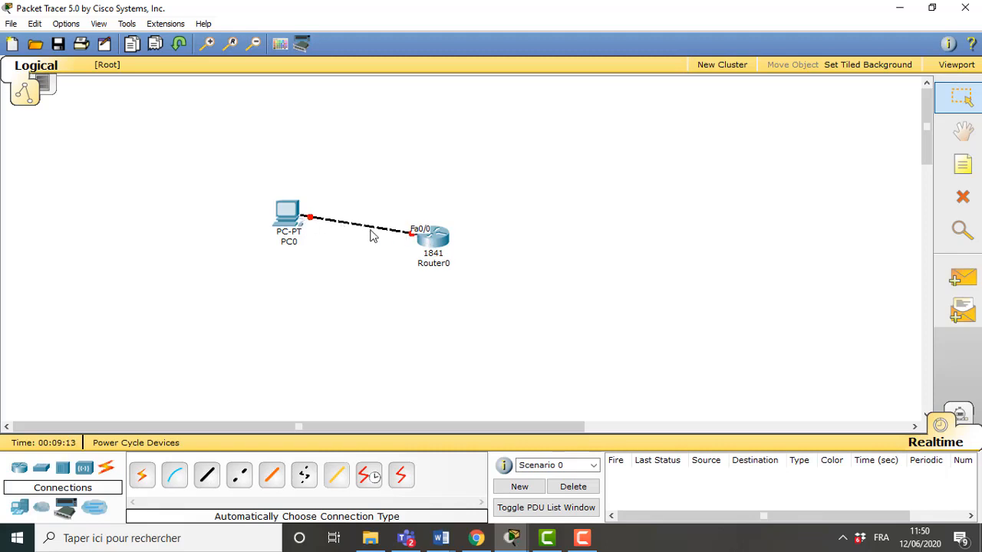
Look through Router0's physical view, configuration and command line interface, and return to the workspace.
{"action": "left_click", "coordinate": [435, 239]}
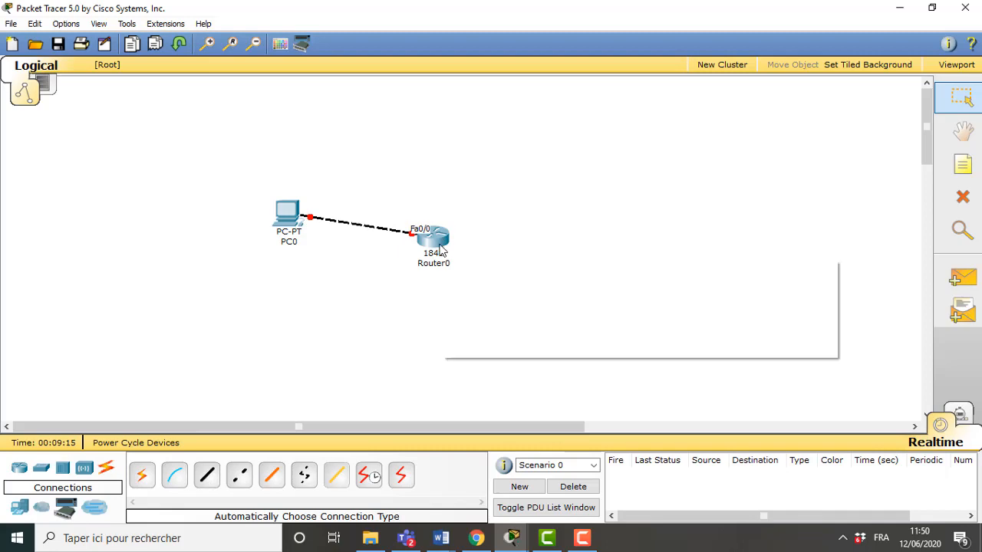
{"action": "left_click", "coordinate": [318, 75]}
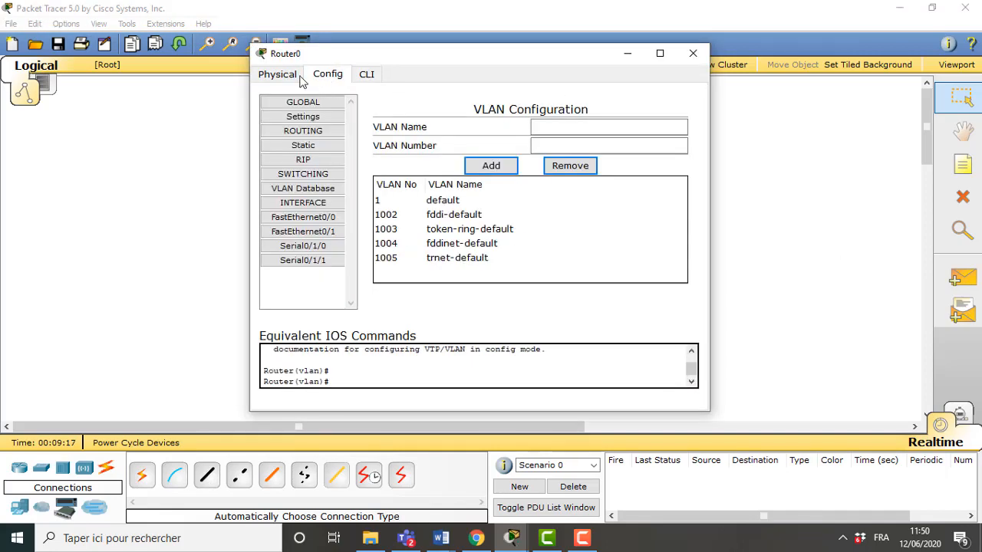
{"action": "left_click", "coordinate": [290, 79]}
{"action": "left_click", "coordinate": [328, 74]}
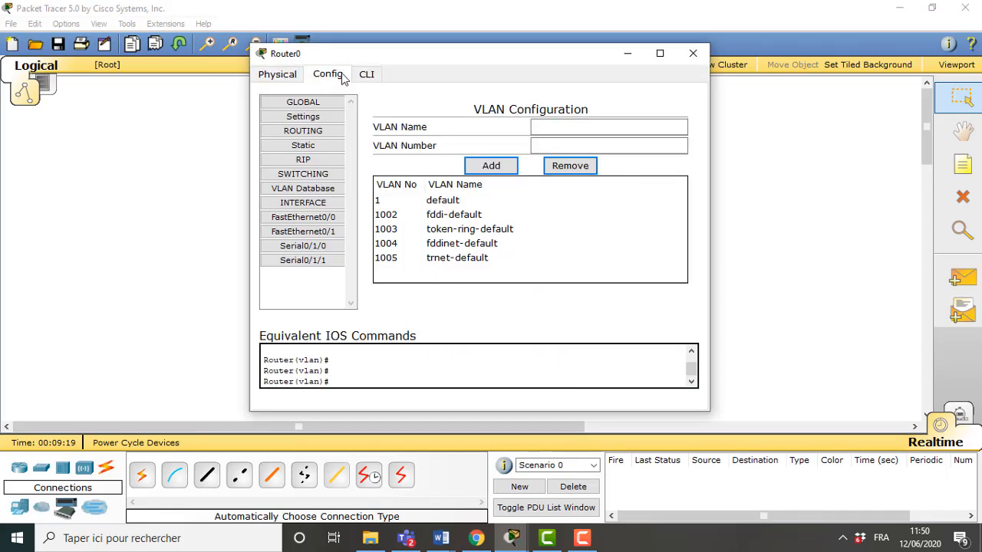
{"action": "left_click", "coordinate": [362, 76]}
{"action": "left_click", "coordinate": [208, 175]}
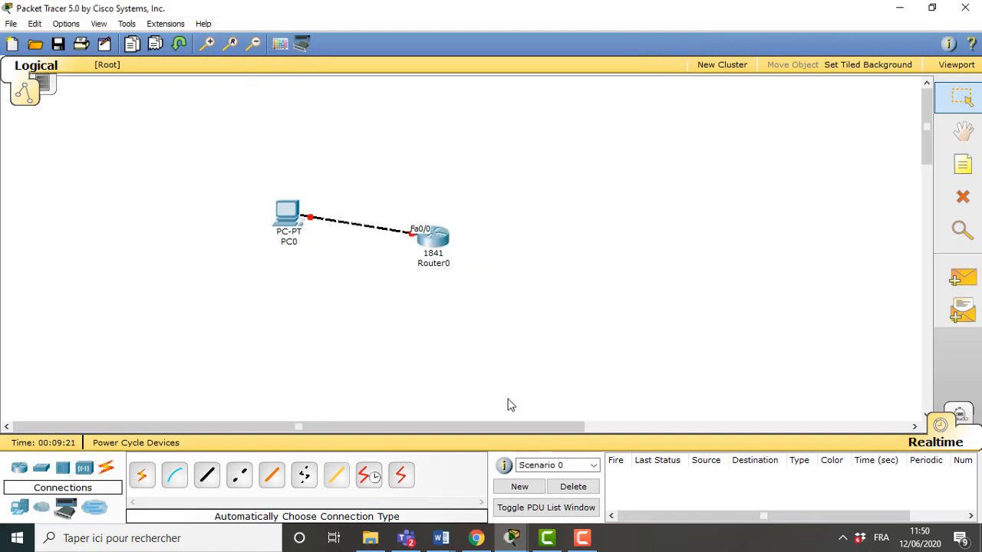
Move PC0 level with Router0 and check PC0's global settings.
{"action": "left_click_drag", "start_coordinate": [284, 223], "coordinate": [284, 240]}
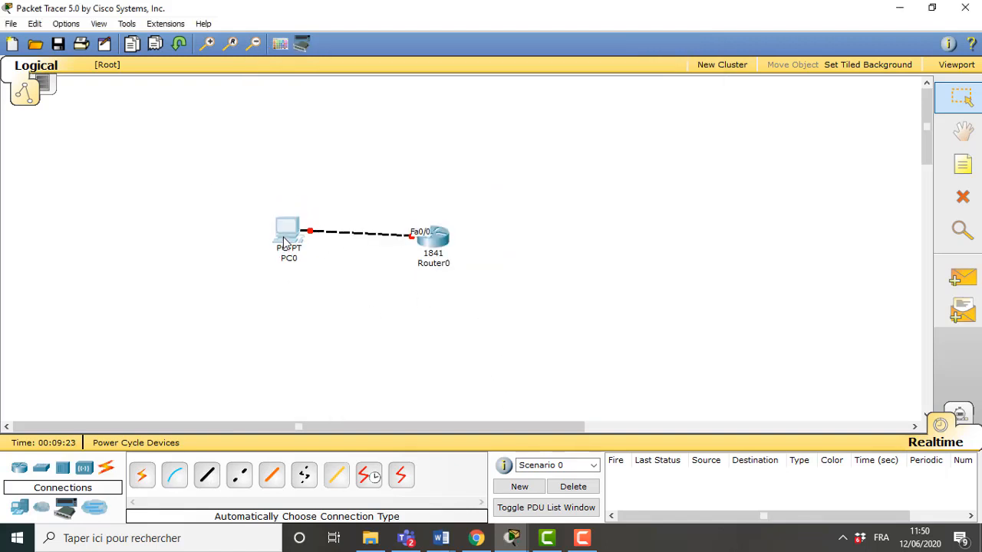
{"action": "mouse_move", "coordinate": [283, 242]}
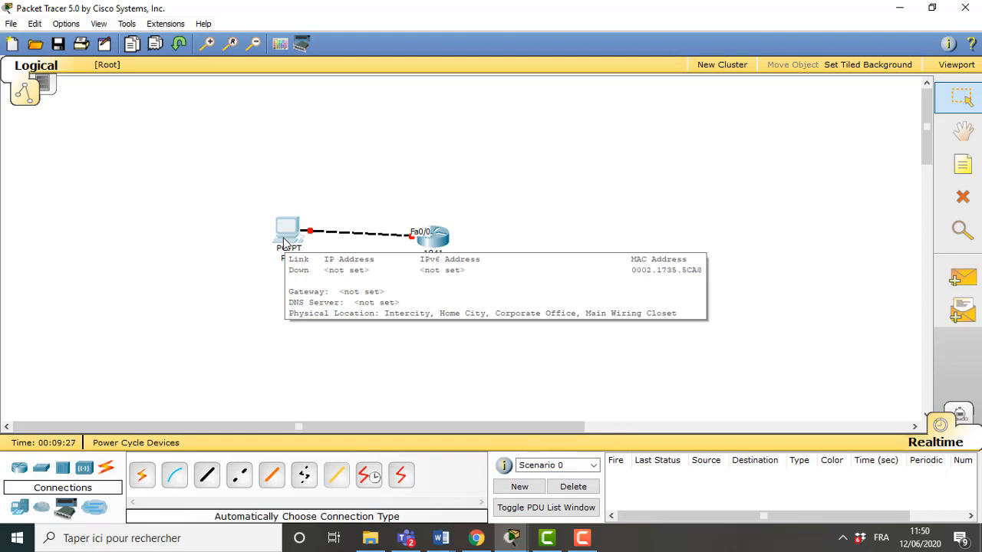
{"action": "left_click", "coordinate": [283, 243]}
{"action": "left_click", "coordinate": [139, 88]}
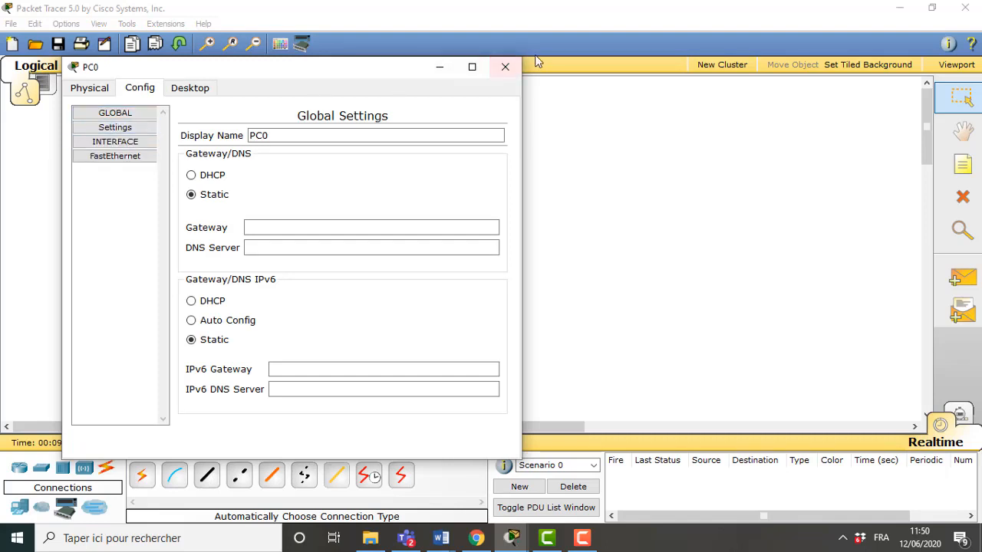
{"action": "left_click", "coordinate": [504, 67]}
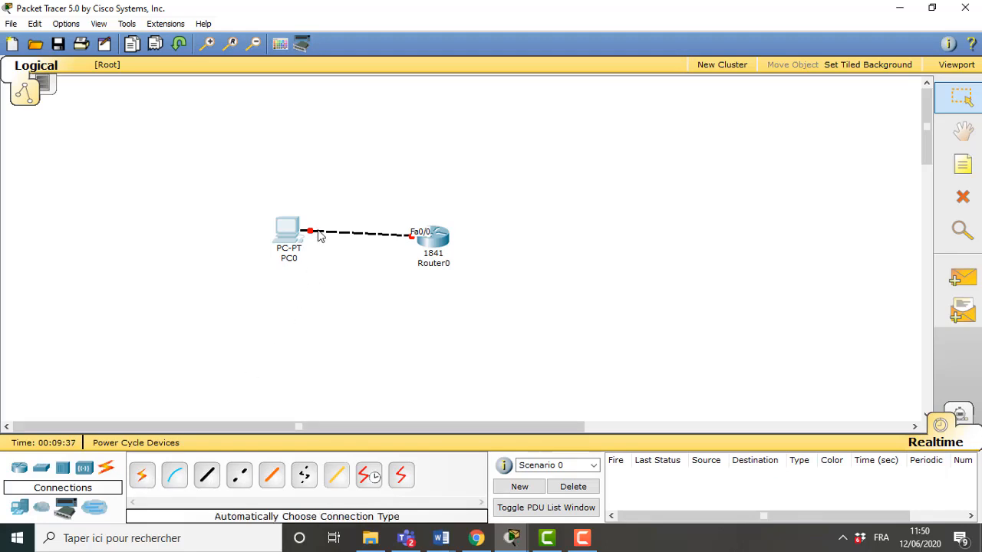
Delete the cable linking PC0 to Router0, keeping both devices.
{"action": "key", "text": "Delete"}
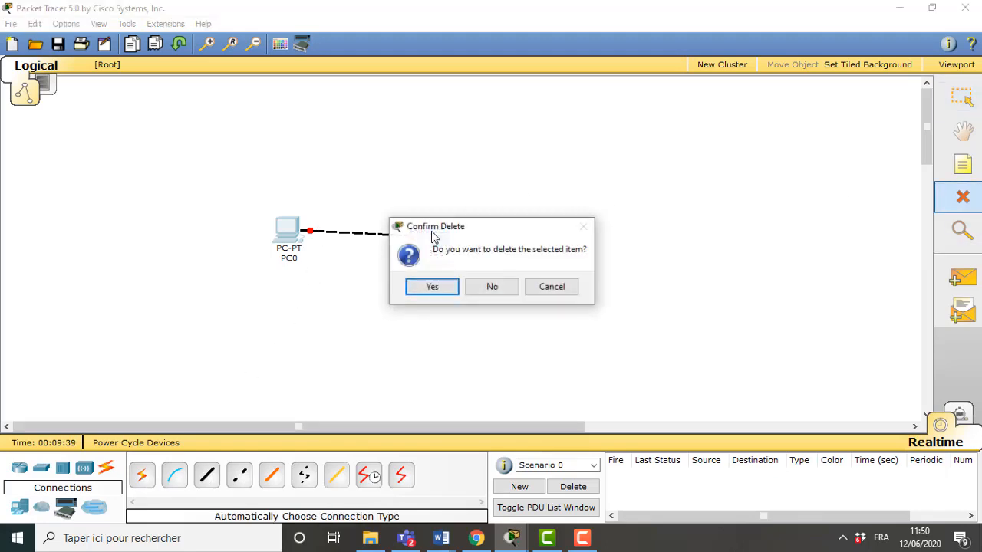
{"action": "left_click", "coordinate": [506, 287]}
{"action": "left_click", "coordinate": [373, 231]}
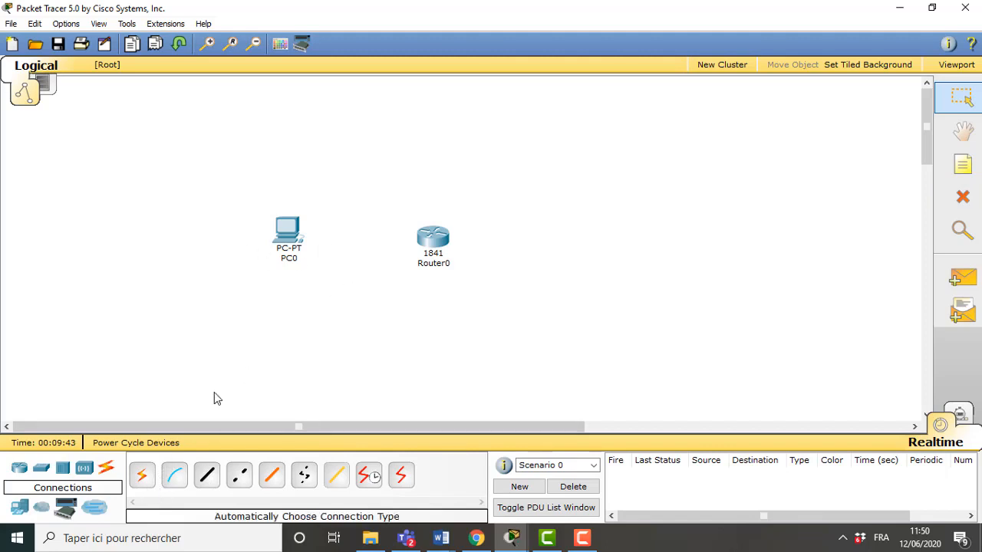
Connect PC0's RS 232 port to Router0 with a console cable.
{"action": "left_click", "coordinate": [175, 476]}
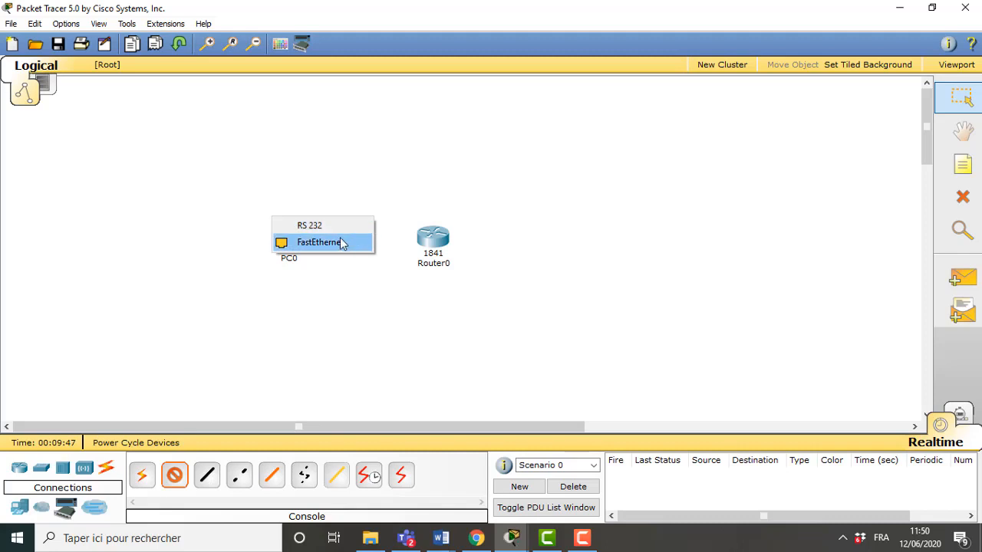
{"action": "left_click", "coordinate": [321, 227]}
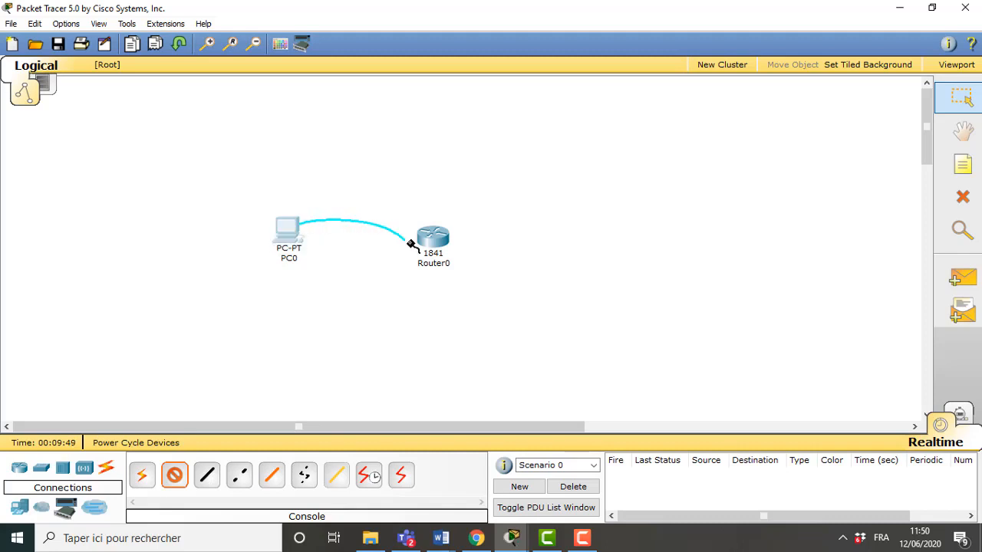
{"action": "left_click", "coordinate": [434, 242]}
{"action": "left_click", "coordinate": [434, 243]}
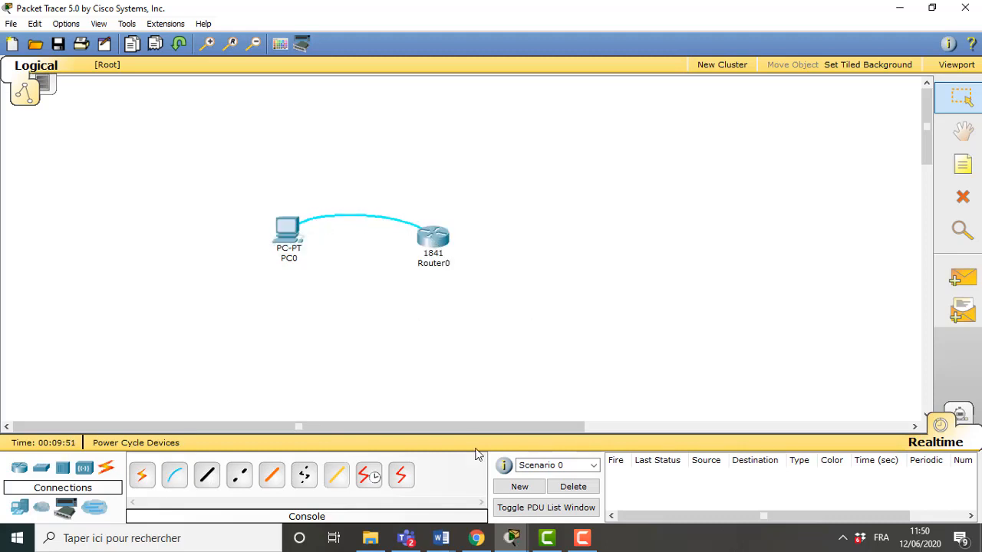
Open a Terminal session on PC0 to access the router's command line over the console cable.
{"action": "mouse_move", "coordinate": [511, 537]}
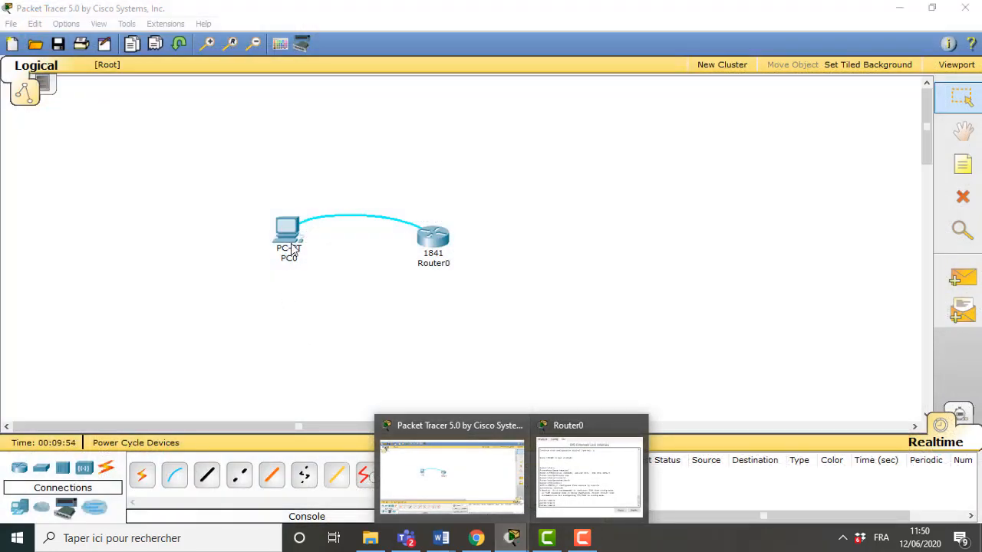
{"action": "left_click", "coordinate": [291, 227]}
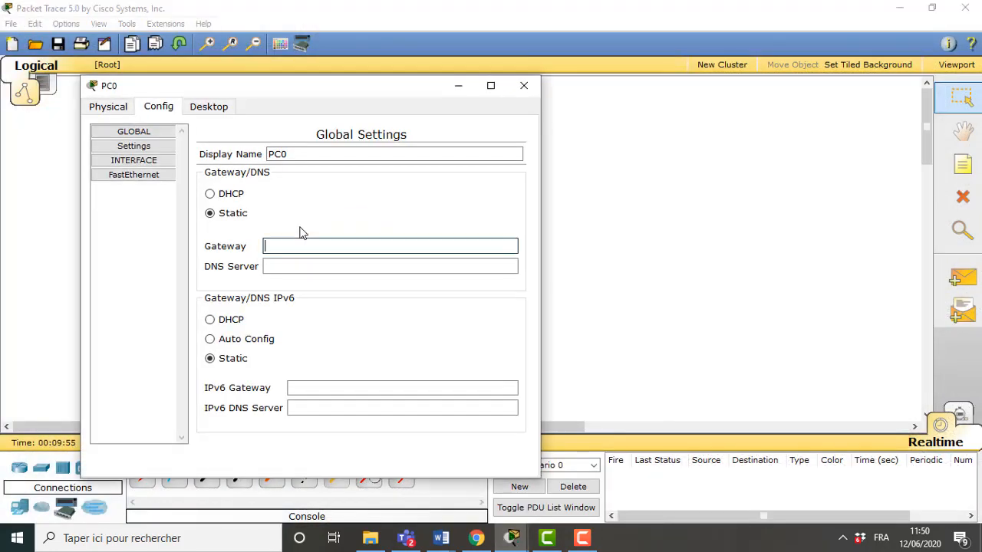
{"action": "left_click", "coordinate": [211, 111]}
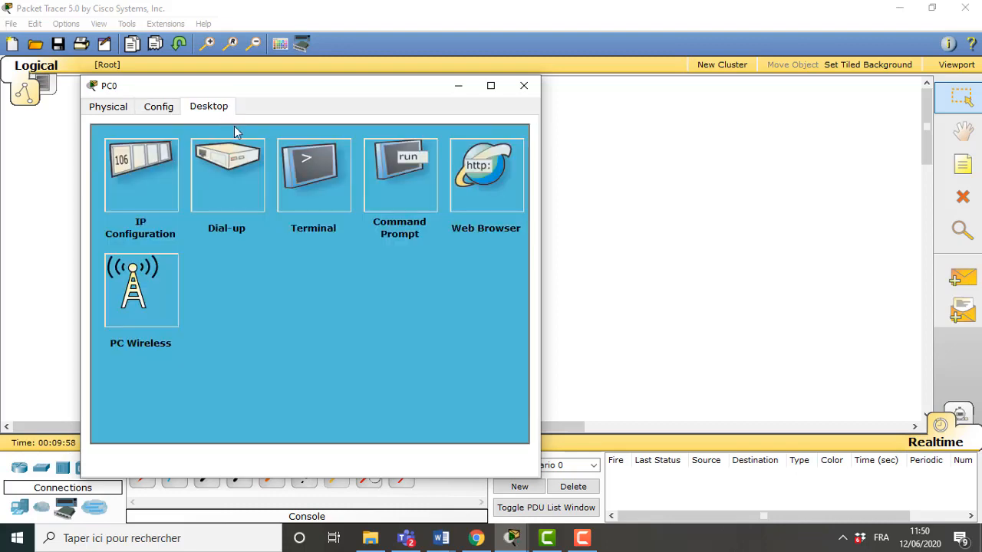
{"action": "left_click", "coordinate": [308, 177]}
{"action": "left_click", "coordinate": [336, 325]}
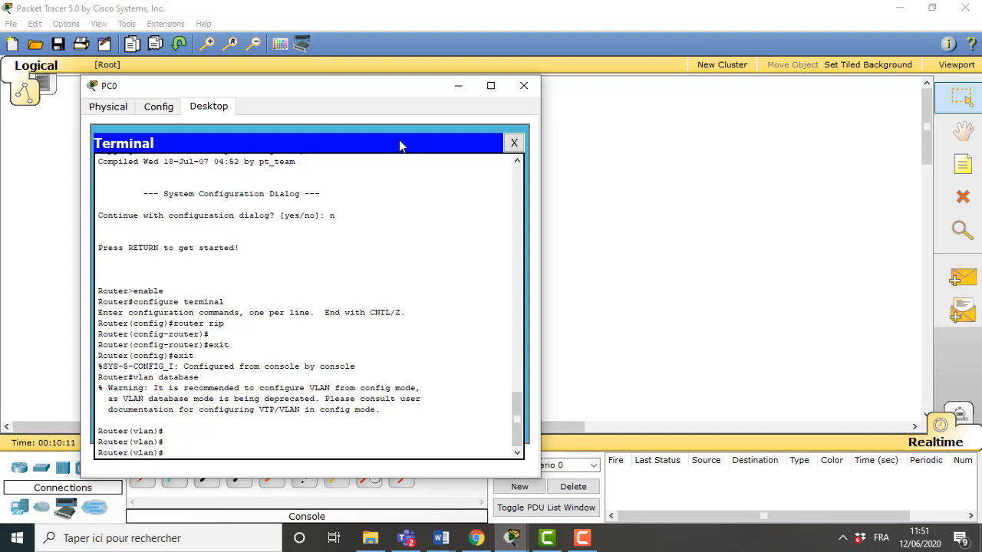
View Router0's own IOS command line interface for comparison with PC0's terminal, and return to the workspace.
{"action": "left_click", "coordinate": [598, 244]}
{"action": "left_click", "coordinate": [434, 240]}
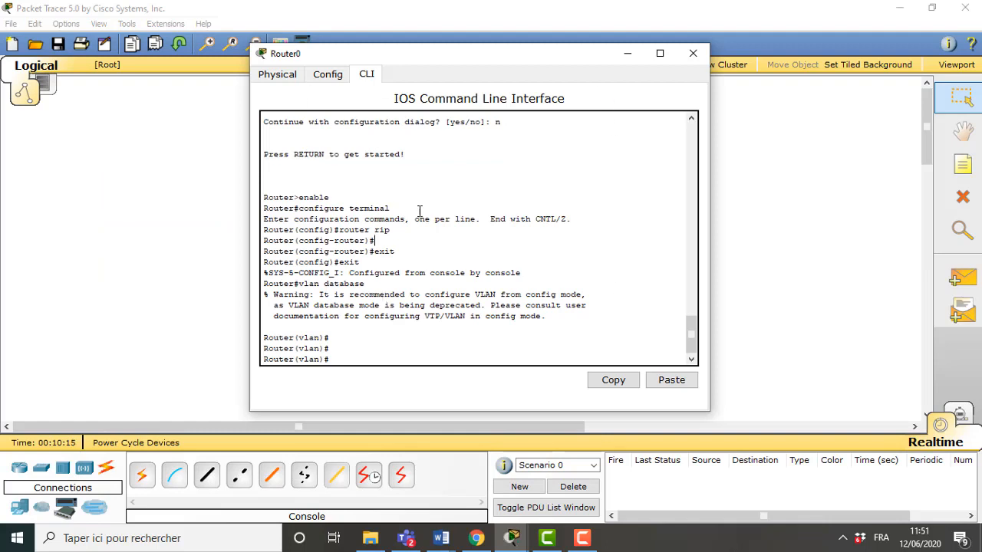
{"action": "left_click", "coordinate": [723, 218]}
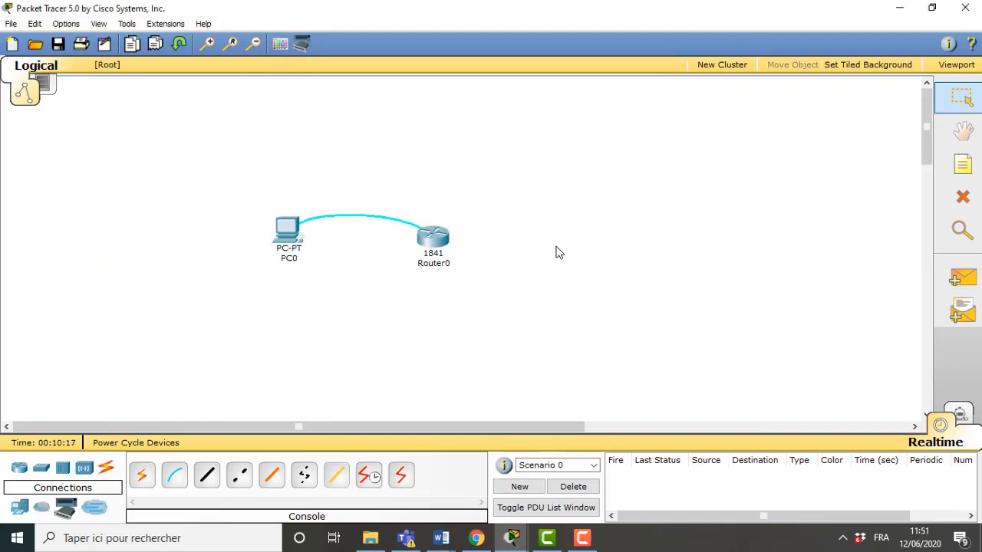
Move PC0 above Router0 and place two PC-PT devices, one above the other, on the left of the topology.
{"action": "left_click_drag", "start_coordinate": [434, 242], "coordinate": [453, 230]}
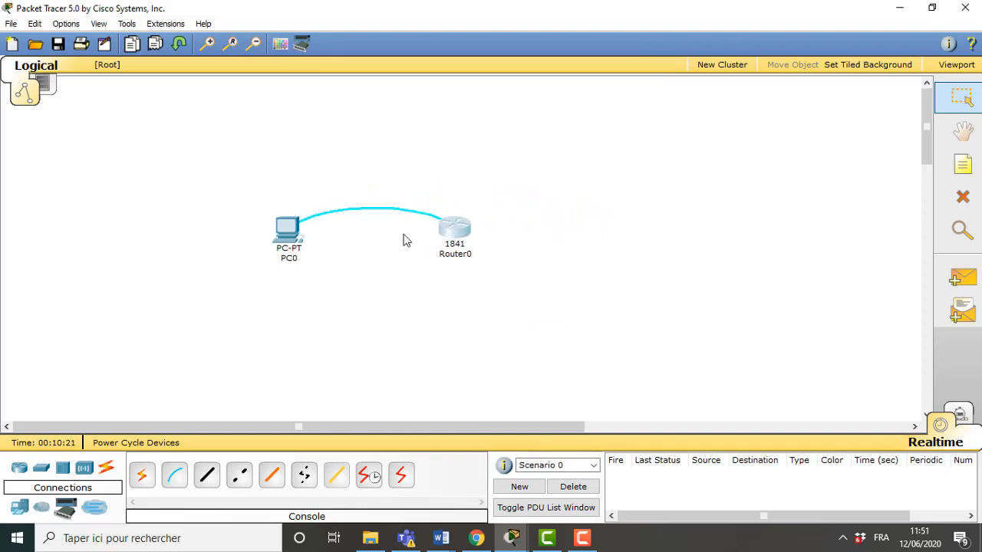
{"action": "left_click_drag", "start_coordinate": [281, 241], "coordinate": [404, 147]}
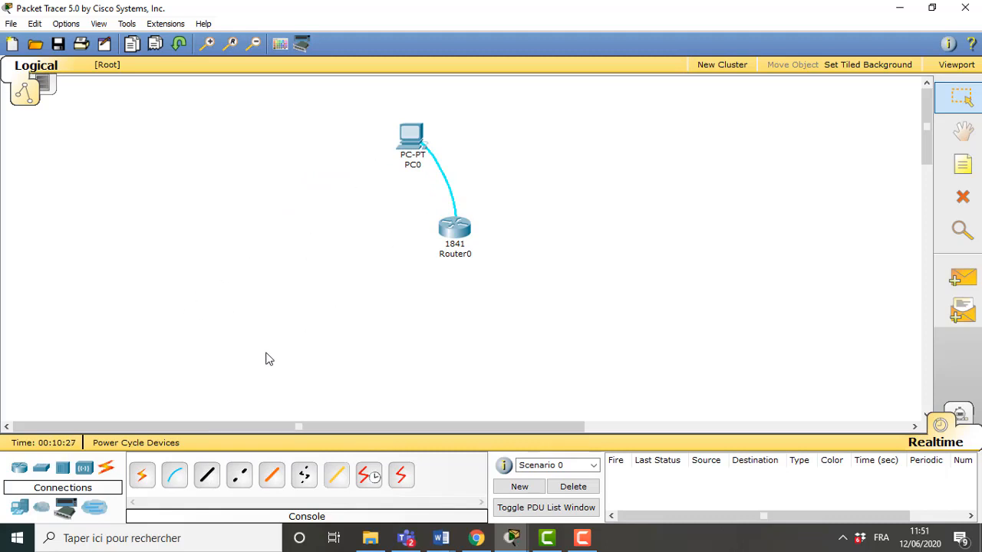
{"action": "left_click_drag", "start_coordinate": [19, 508], "coordinate": [224, 205]}
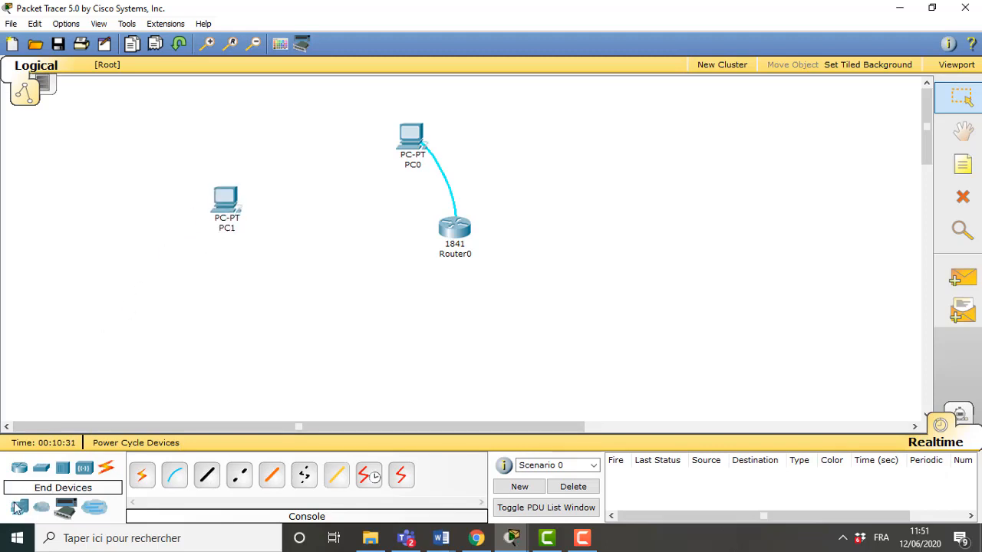
{"action": "left_click_drag", "start_coordinate": [19, 508], "coordinate": [220, 307]}
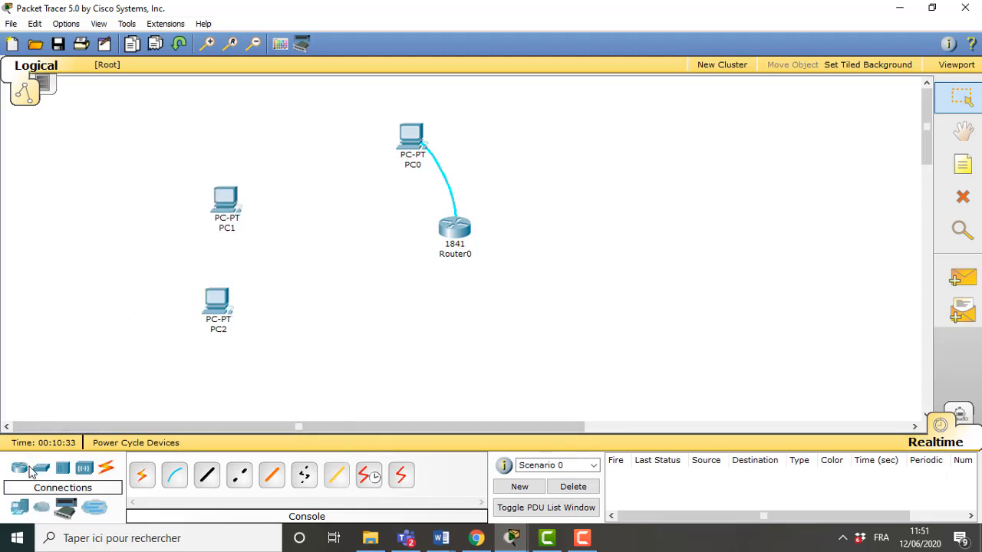
Place one 2950-24 switch between the two left PCs and Router0, and another to the right of Router0.
{"action": "left_click", "coordinate": [42, 471]}
{"action": "left_click_drag", "start_coordinate": [140, 477], "coordinate": [335, 252]}
{"action": "left_click_drag", "start_coordinate": [140, 477], "coordinate": [622, 236]}
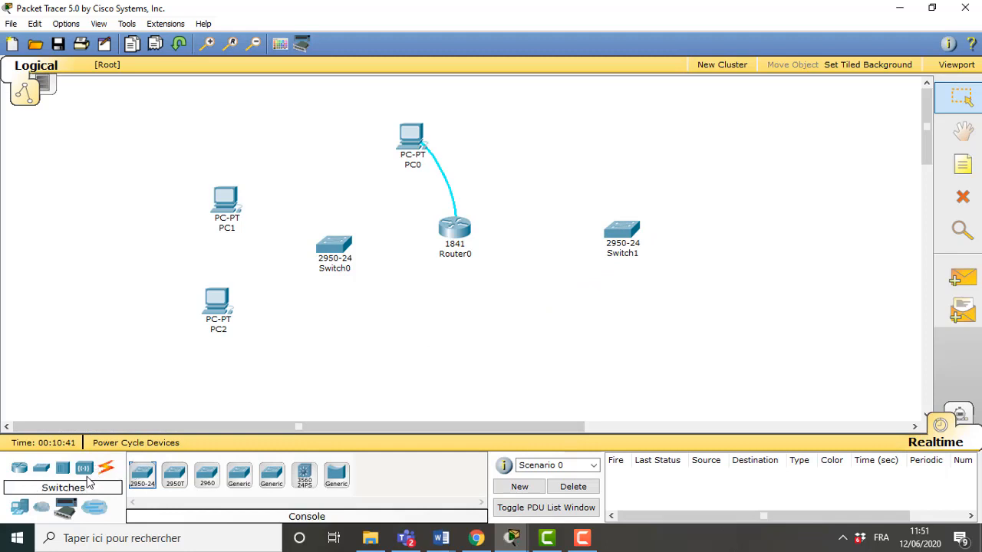
Place two PC-PT devices beside Switch1, one above it and one below it.
{"action": "left_click", "coordinate": [20, 507]}
{"action": "left_click", "coordinate": [142, 475]}
{"action": "left_click", "coordinate": [648, 170]}
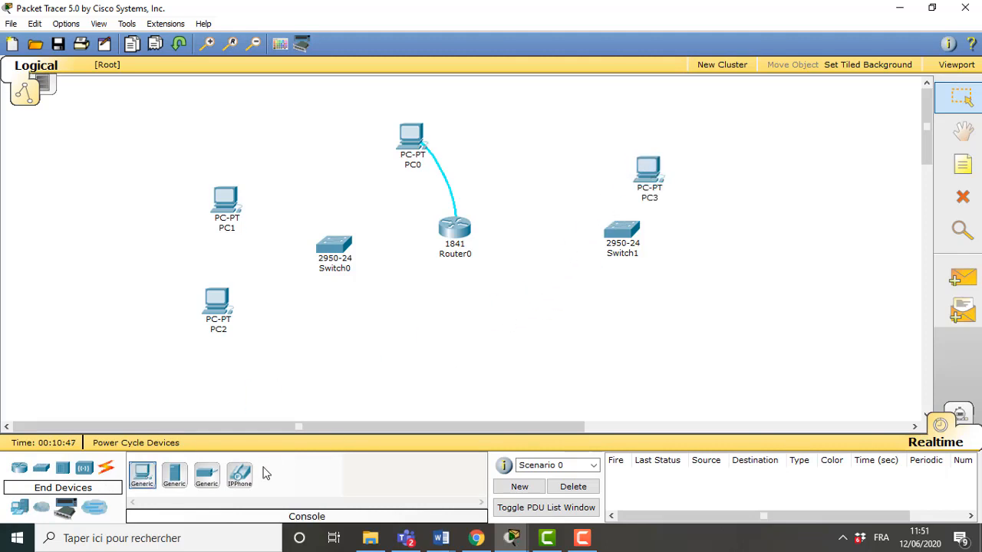
{"action": "left_click", "coordinate": [142, 491]}
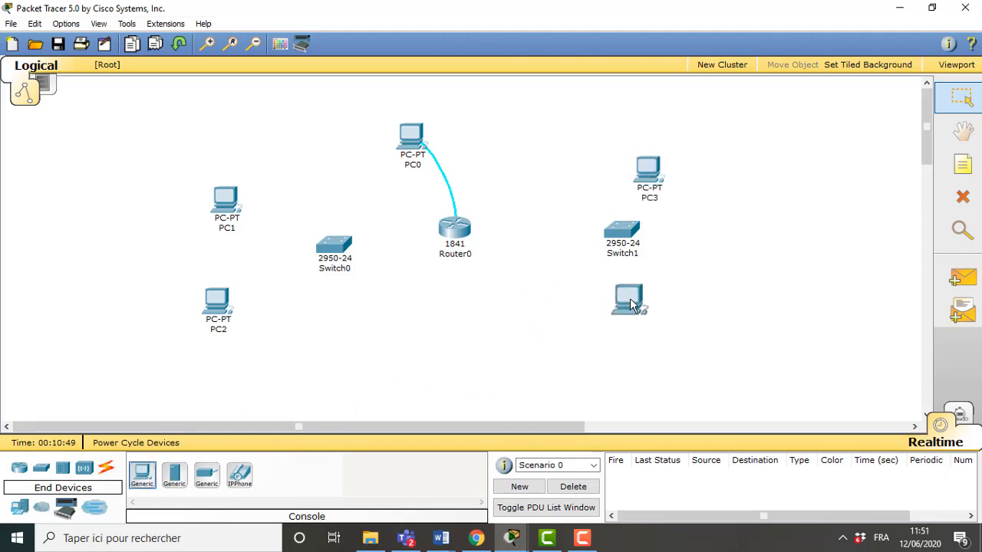
{"action": "left_click", "coordinate": [630, 304]}
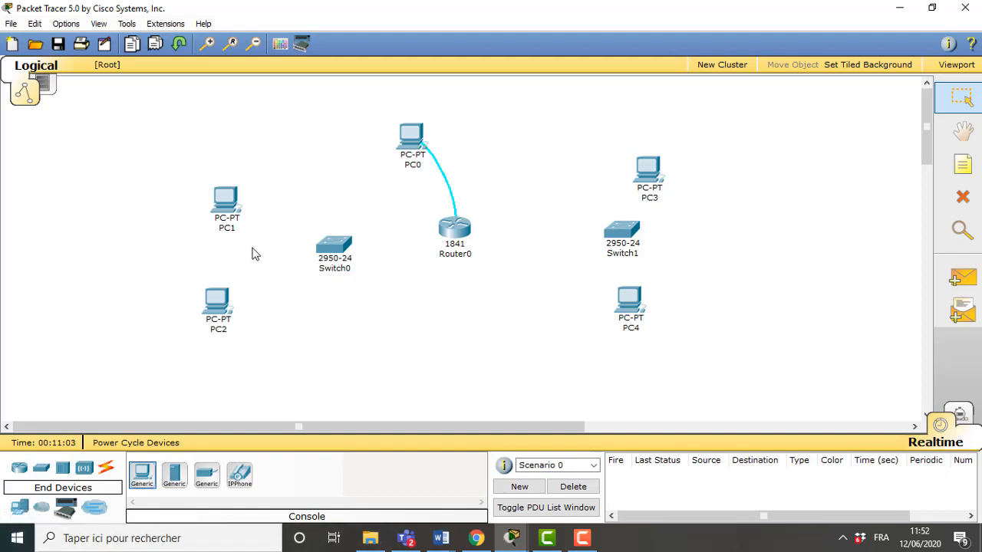
Raise PC0 and shift Router0, Switch0, PC1 and PC2 further left to spread out the left side of the topology.
{"action": "left_click_drag", "start_coordinate": [404, 142], "coordinate": [427, 107]}
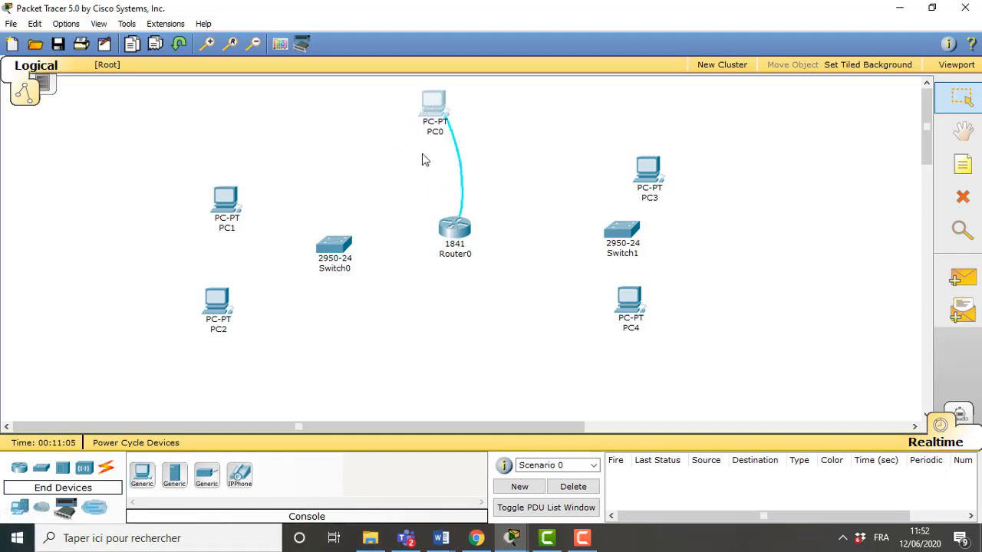
{"action": "left_click_drag", "start_coordinate": [468, 242], "coordinate": [421, 254]}
{"action": "left_click_drag", "start_coordinate": [318, 248], "coordinate": [292, 247]}
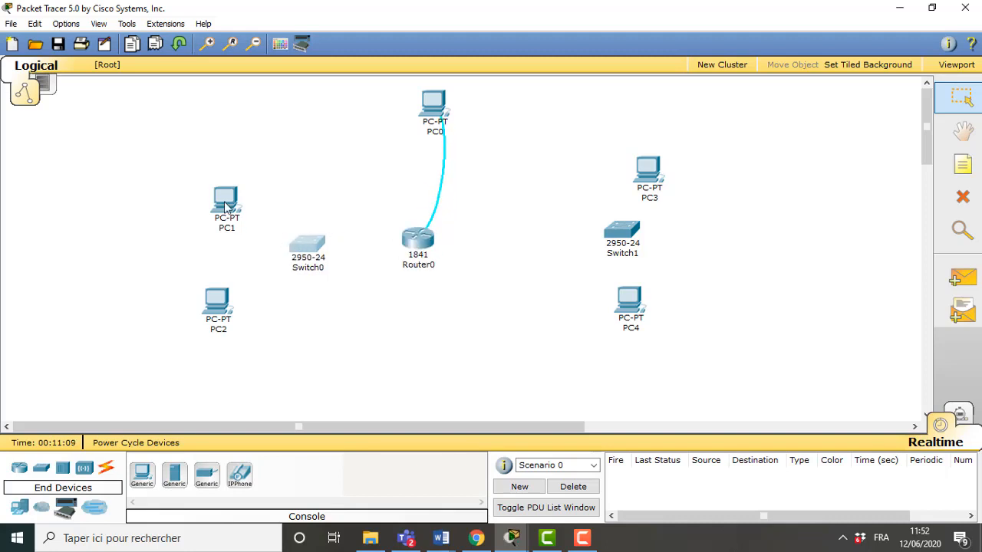
{"action": "left_click_drag", "start_coordinate": [225, 206], "coordinate": [202, 199]}
{"action": "left_click_drag", "start_coordinate": [215, 300], "coordinate": [182, 299]}
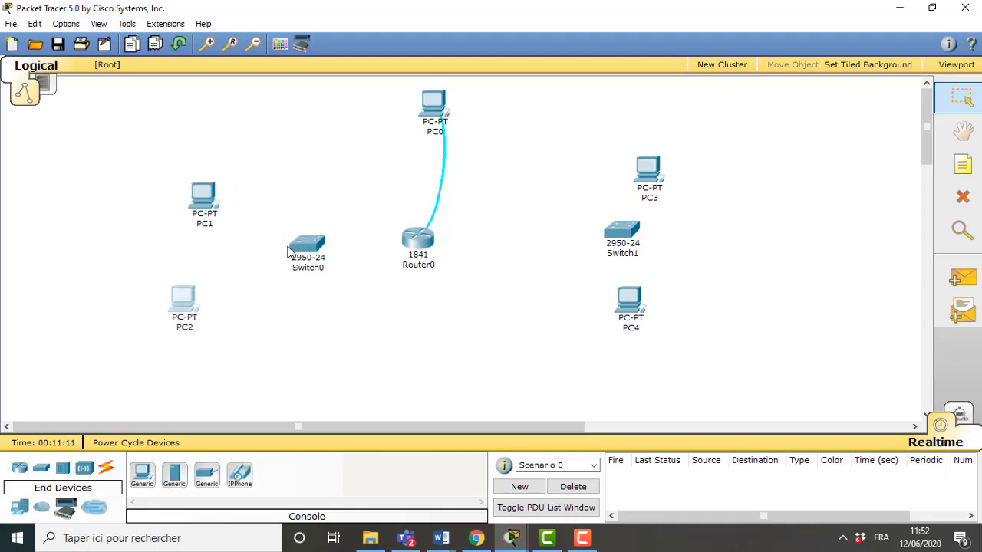
{"action": "left_click_drag", "start_coordinate": [307, 249], "coordinate": [268, 252]}
{"action": "left_click_drag", "start_coordinate": [191, 317], "coordinate": [206, 331]}
{"action": "left_click_drag", "start_coordinate": [274, 258], "coordinate": [264, 257]}
{"action": "left_click_drag", "start_coordinate": [205, 208], "coordinate": [199, 197]}
{"action": "left_click", "coordinate": [313, 318]}
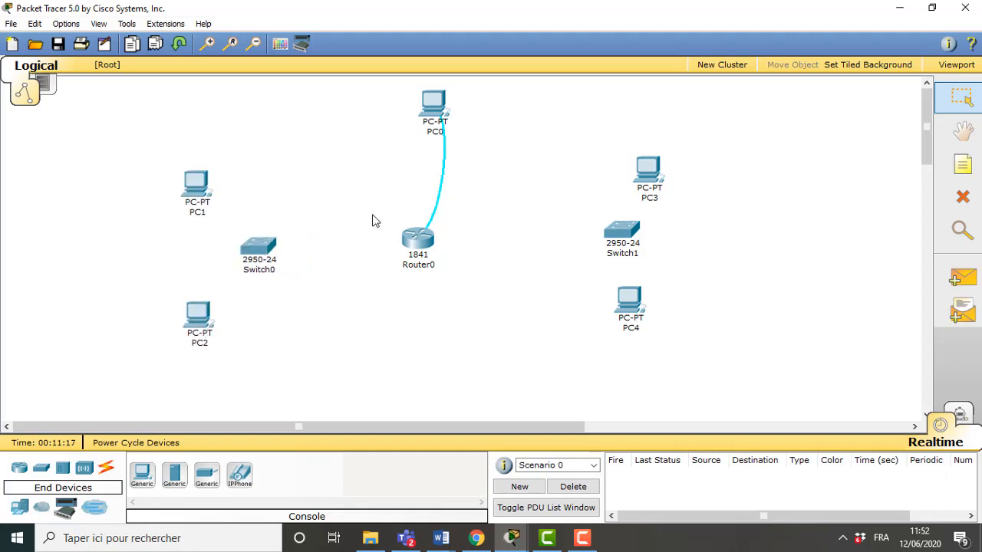
Add a second 1841 router to the left of Switch1, and shift Router0 and PC0 further left to make room.
{"action": "left_click_drag", "start_coordinate": [431, 236], "coordinate": [405, 234]}
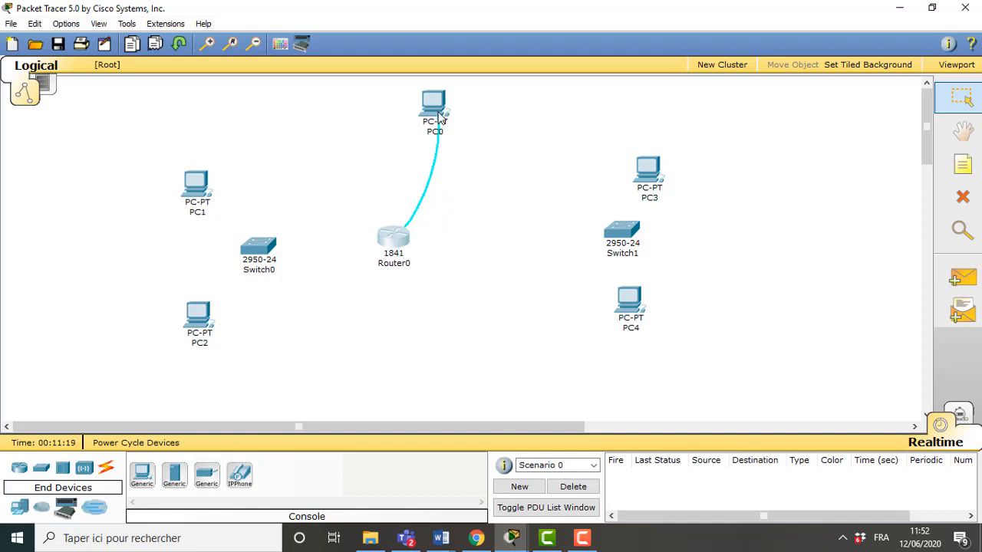
{"action": "left_click_drag", "start_coordinate": [439, 115], "coordinate": [381, 107]}
{"action": "left_click_drag", "start_coordinate": [388, 247], "coordinate": [375, 245]}
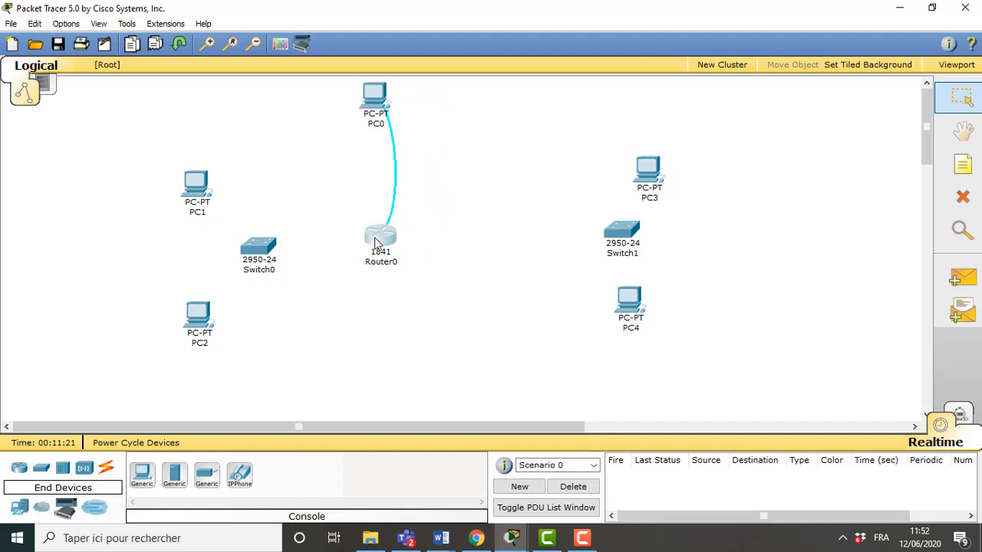
{"action": "left_click_drag", "start_coordinate": [19, 467], "coordinate": [515, 246]}
{"action": "left_click_drag", "start_coordinate": [381, 242], "coordinate": [359, 239]}
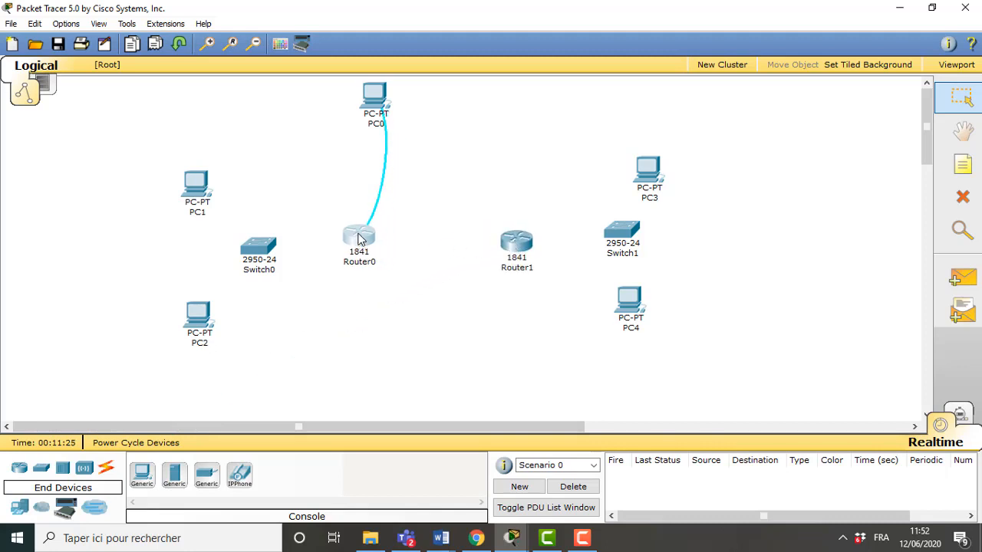
{"action": "left_click_drag", "start_coordinate": [382, 107], "coordinate": [365, 104]}
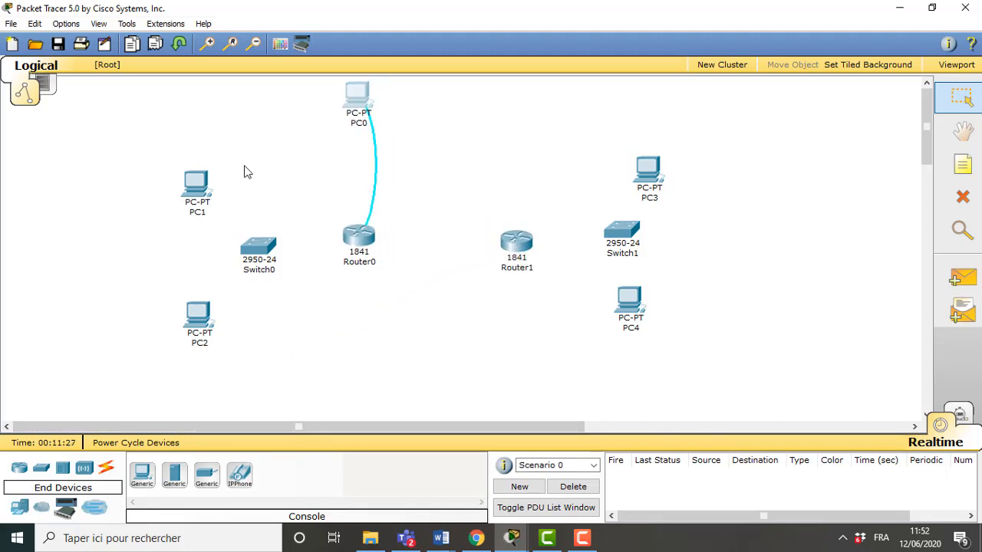
{"action": "left_click", "coordinate": [107, 469]}
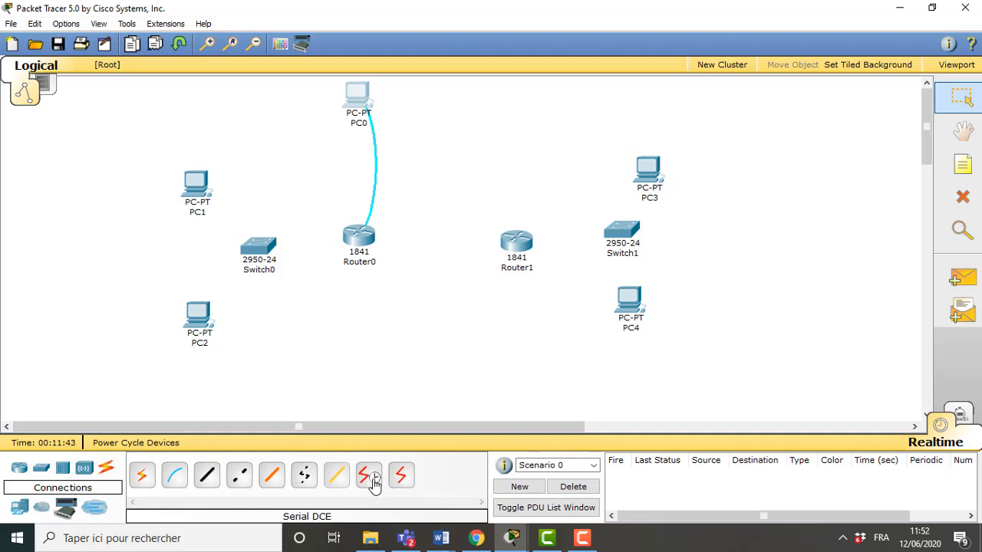
{"action": "left_click", "coordinate": [373, 480]}
{"action": "left_click", "coordinate": [366, 238]}
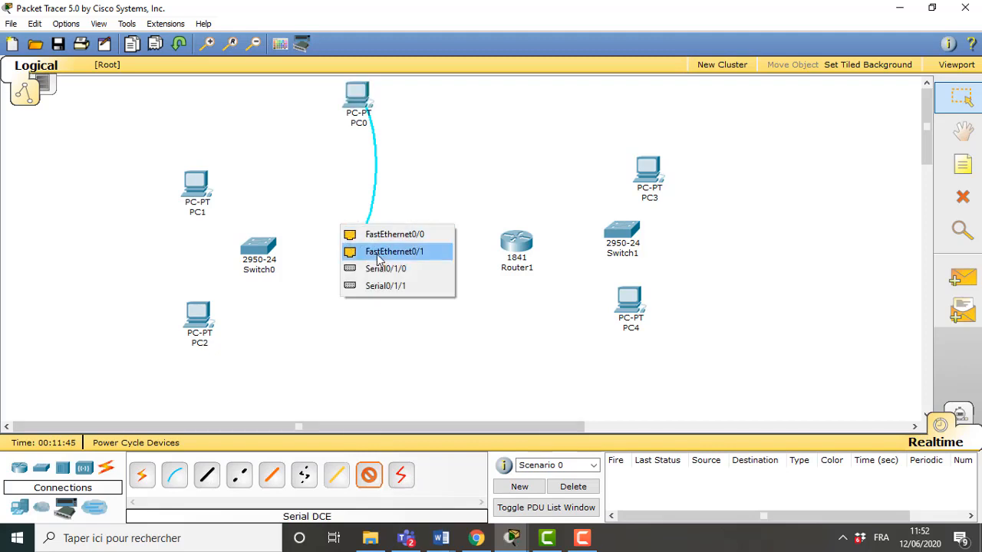
{"action": "left_click", "coordinate": [381, 269]}
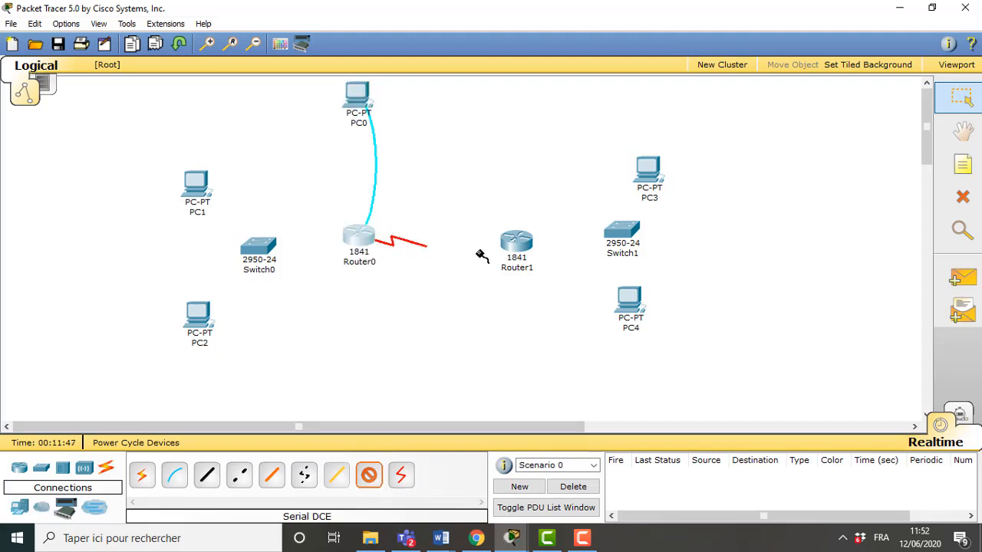
{"action": "left_click", "coordinate": [516, 253]}
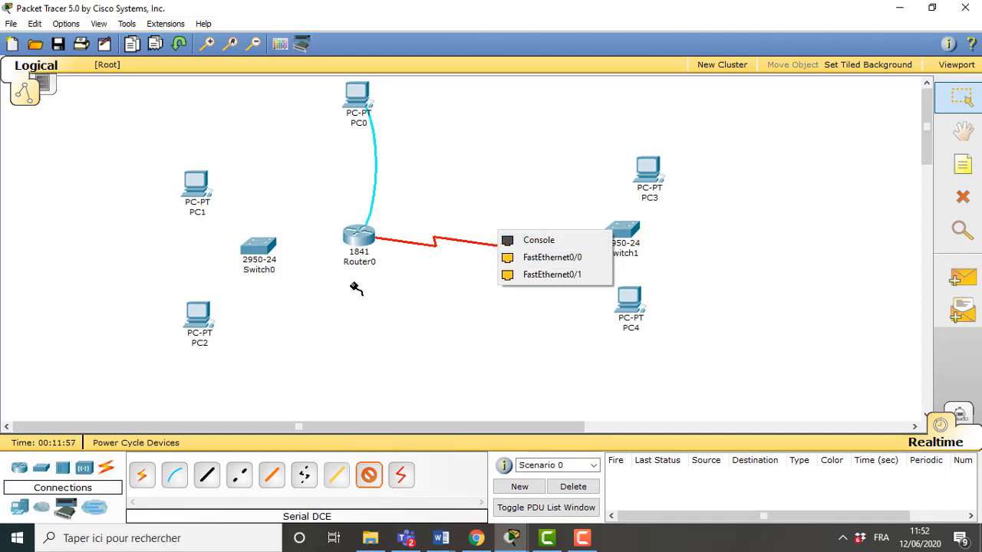
{"action": "left_click", "coordinate": [395, 310]}
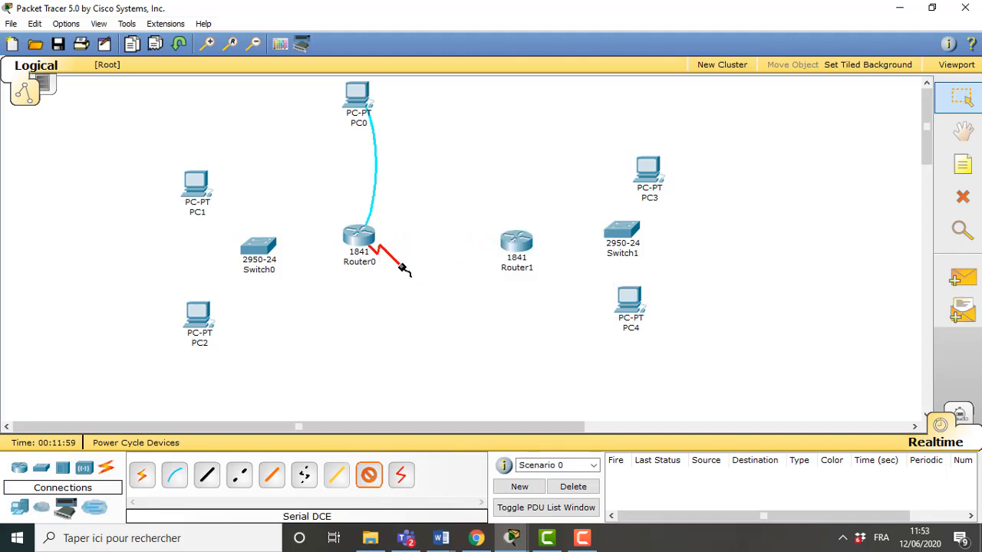
{"action": "key", "text": "Escape"}
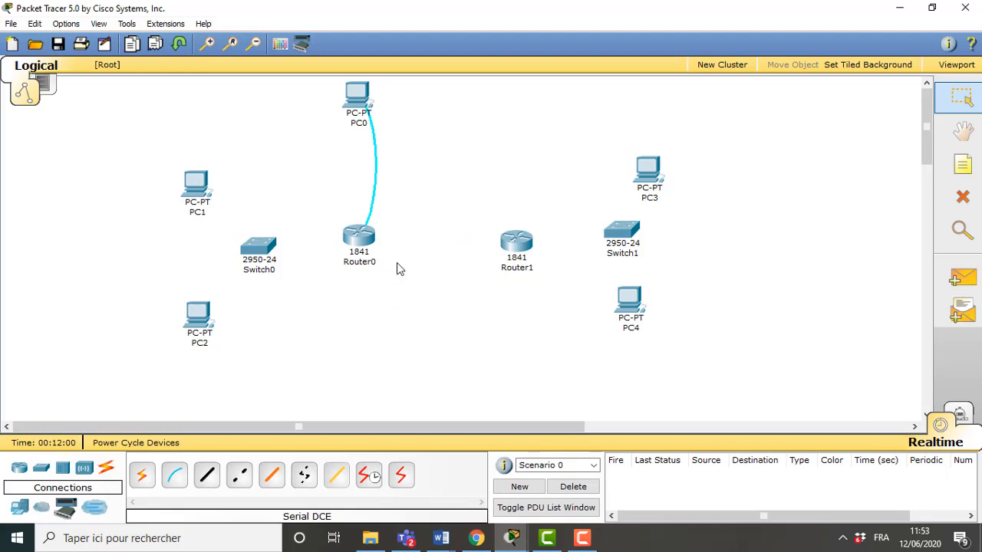
Install a WIC-2T serial module in the empty slot at the left end of Router1's chassis.
{"action": "left_click", "coordinate": [514, 241]}
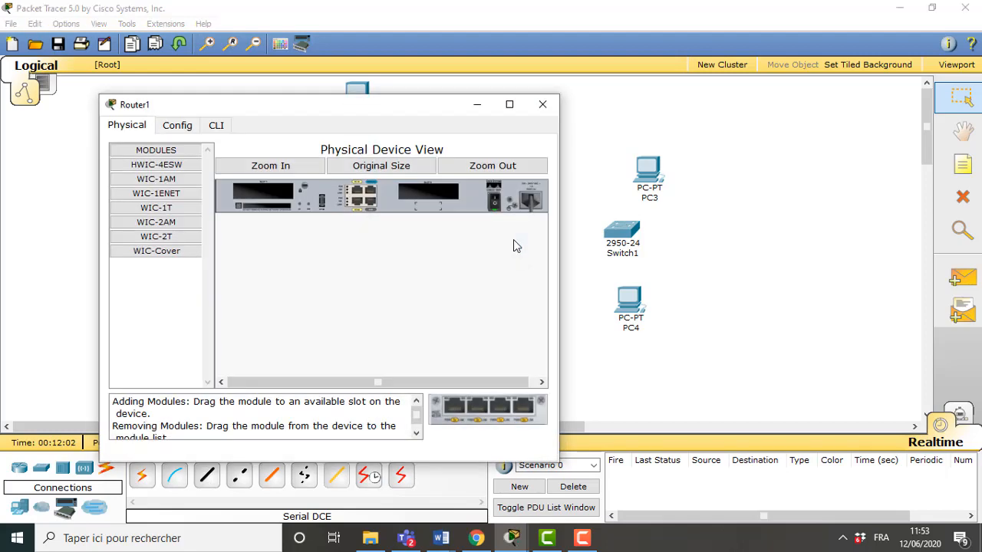
{"action": "left_click", "coordinate": [184, 238]}
{"action": "left_click_drag", "start_coordinate": [466, 408], "coordinate": [263, 192]}
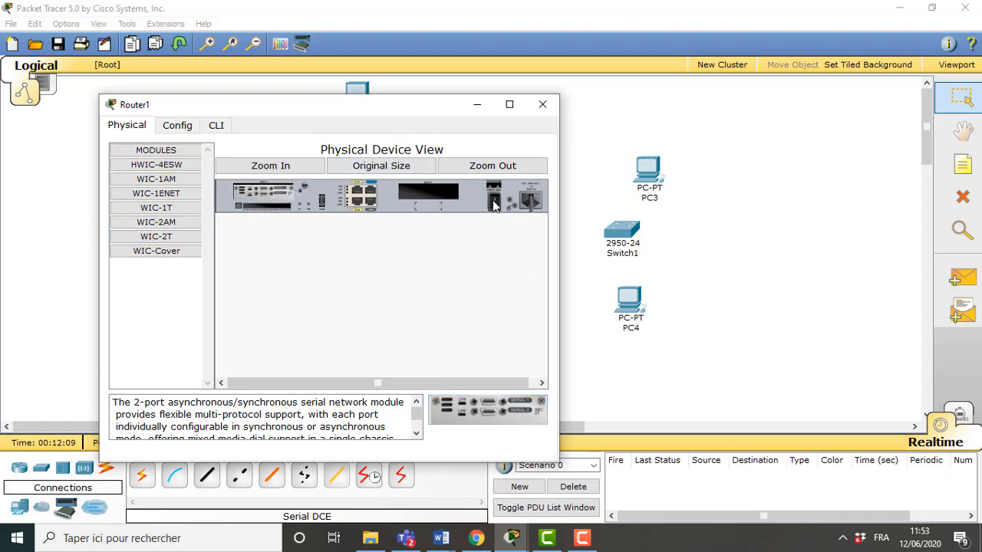
{"action": "left_click", "coordinate": [540, 104]}
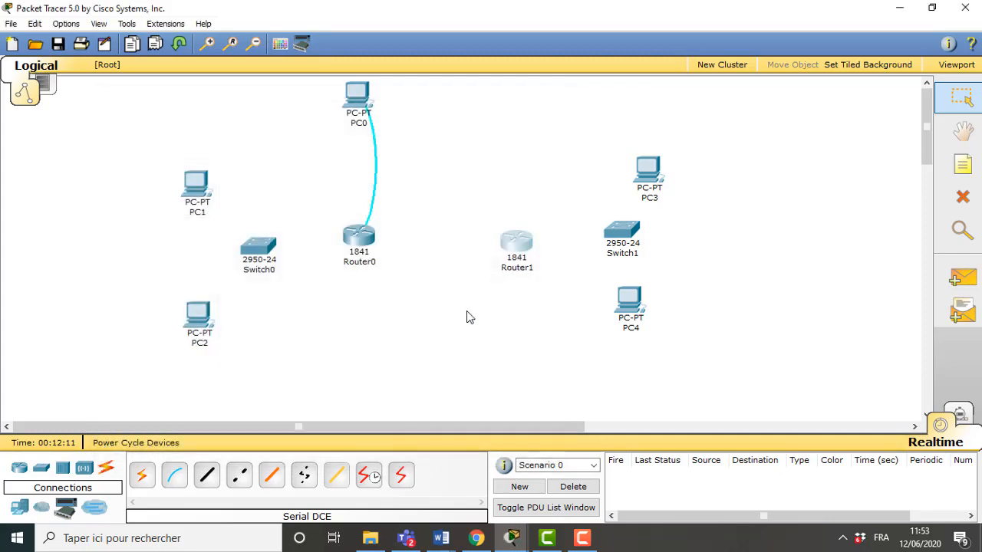
Connect Router0's Serial0/1/0 to Router1's Serial0/1/0 with a Serial DCE cable, keeping the DCE end on Router0.
{"action": "left_click", "coordinate": [369, 476]}
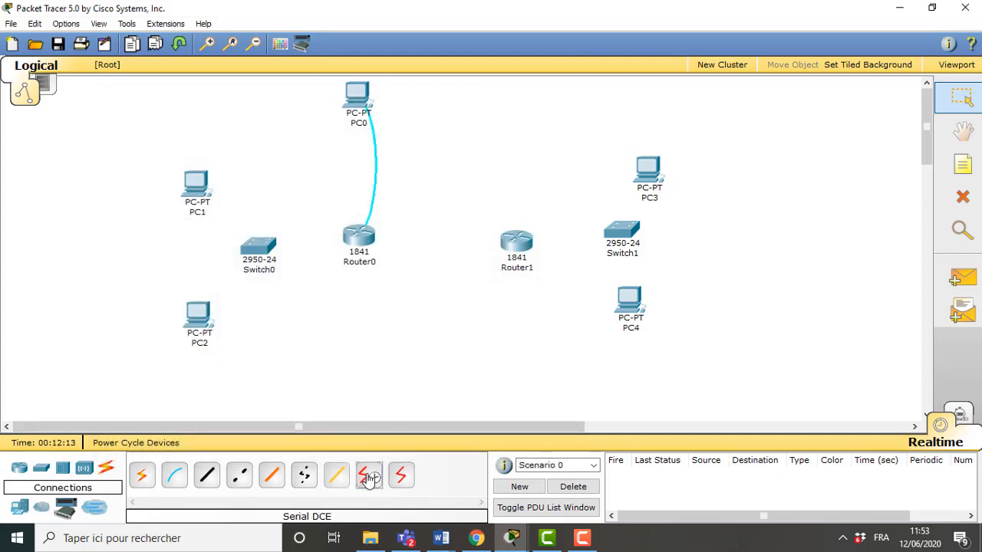
{"action": "left_click", "coordinate": [368, 253]}
{"action": "left_click", "coordinate": [391, 273]}
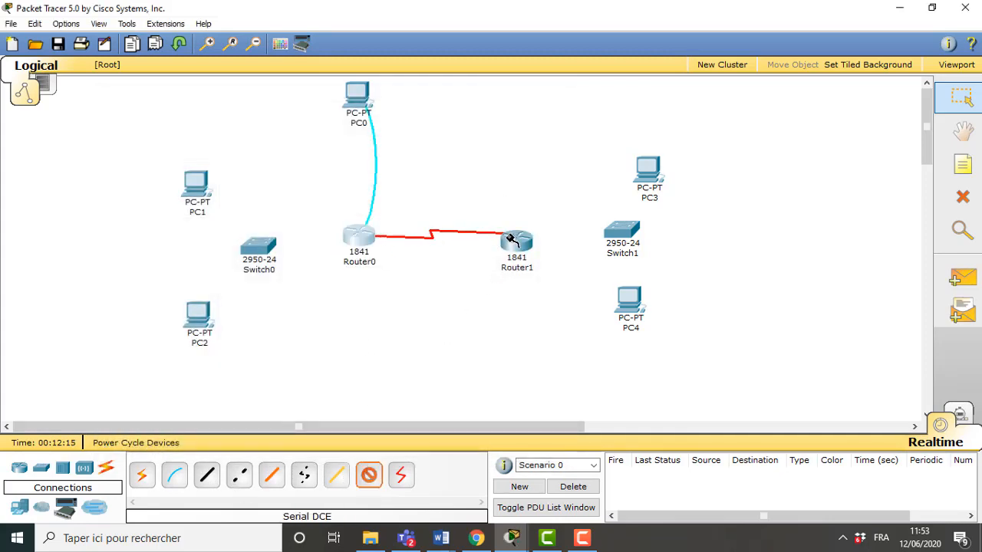
{"action": "left_click", "coordinate": [515, 242]}
{"action": "left_click", "coordinate": [528, 293]}
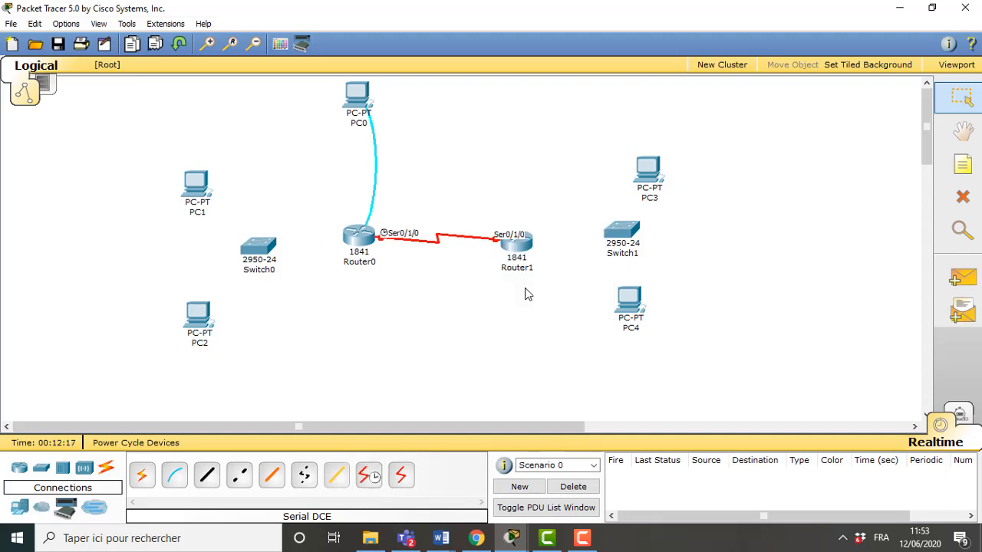
Connect Router0's FastEthernet0/0 to Switch0's FastEthernet0/1 with a copper straight-through cable.
{"action": "left_click", "coordinate": [207, 477]}
{"action": "left_click", "coordinate": [359, 240]}
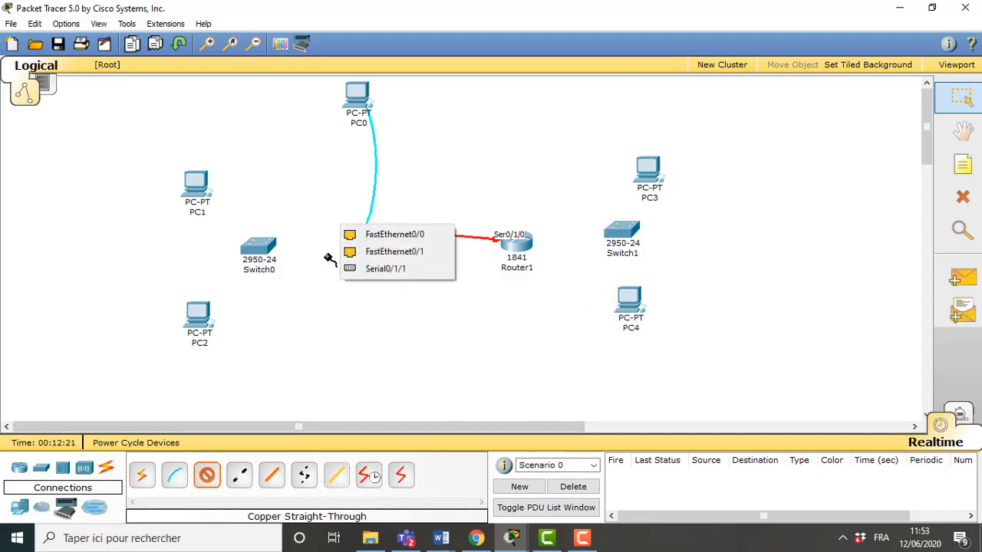
{"action": "left_click", "coordinate": [364, 235]}
{"action": "left_click", "coordinate": [258, 249]}
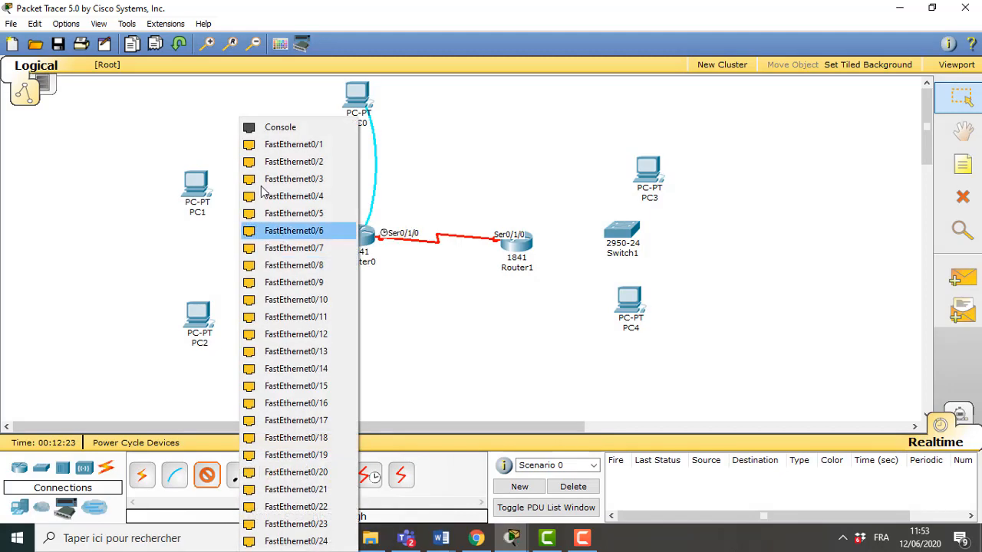
{"action": "left_click", "coordinate": [272, 146]}
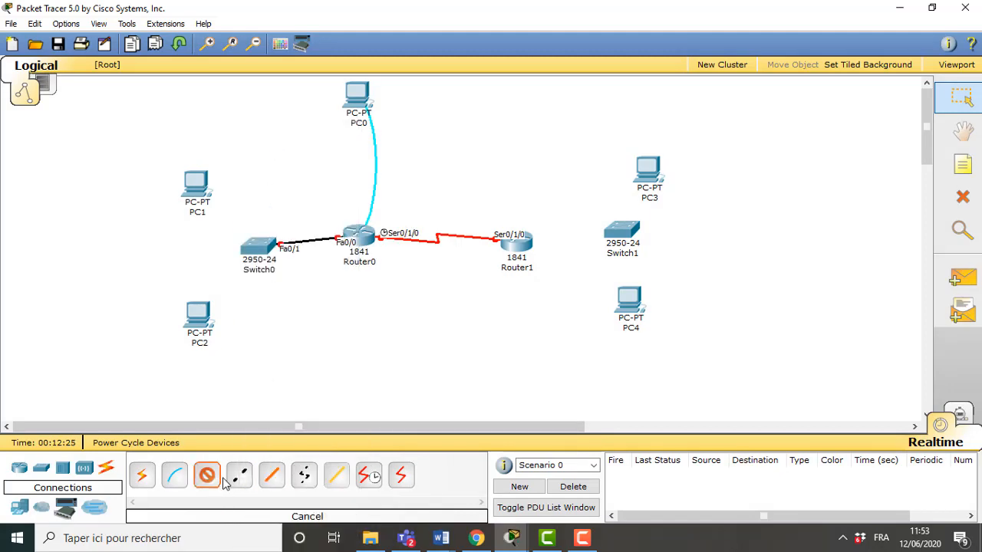
{"action": "left_click", "coordinate": [241, 477]}
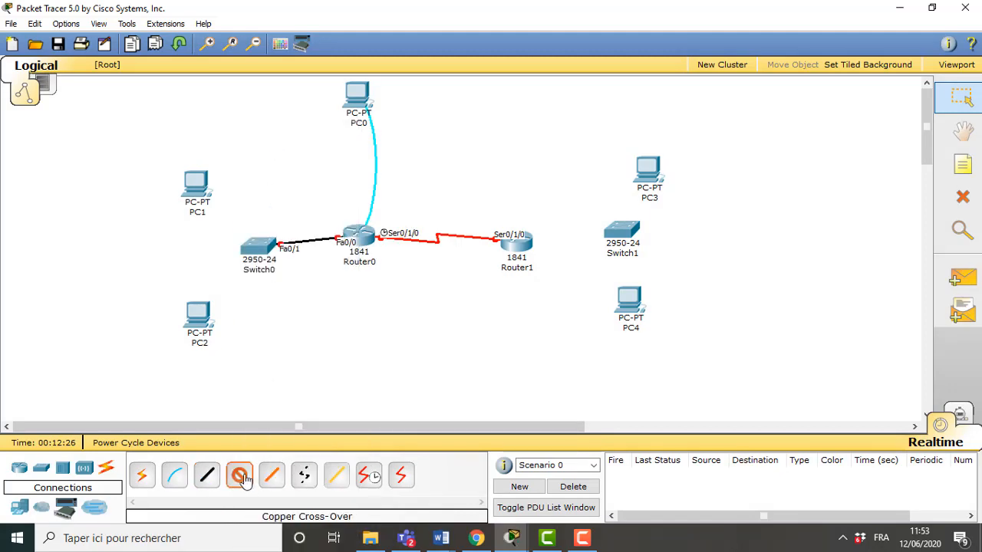
{"action": "left_click", "coordinate": [508, 251]}
{"action": "left_click", "coordinate": [537, 257]}
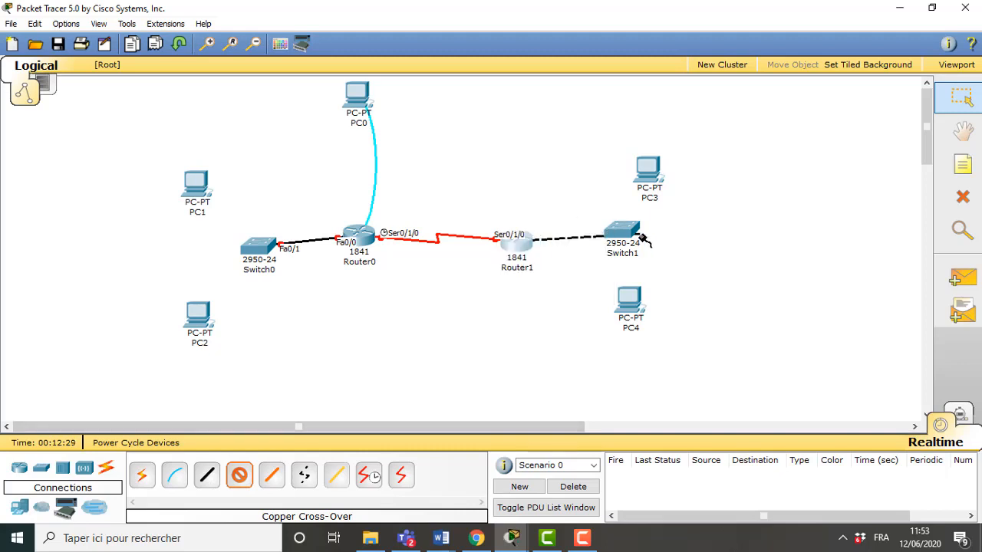
{"action": "left_click", "coordinate": [460, 283]}
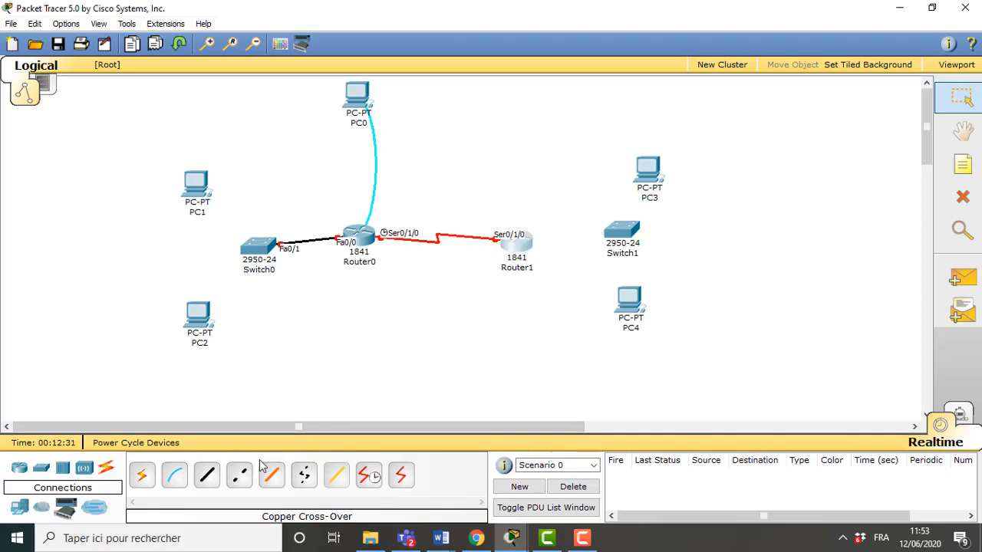
Connect Router1's FastEthernet0/0 to Switch1's FastEthernet0/1 with a copper straight-through cable.
{"action": "left_click", "coordinate": [207, 475]}
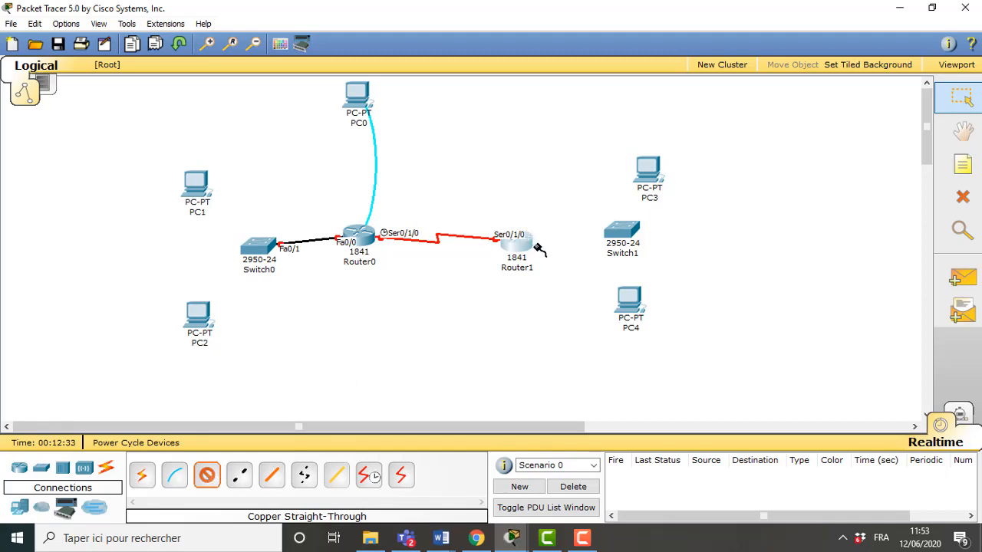
{"action": "left_click", "coordinate": [508, 240]}
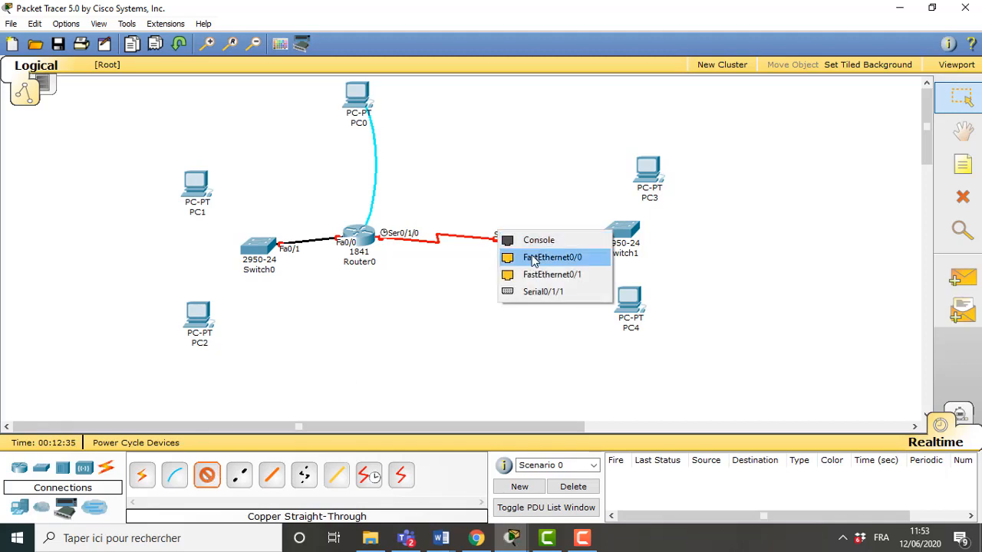
{"action": "left_click", "coordinate": [535, 259]}
{"action": "left_click", "coordinate": [624, 232]}
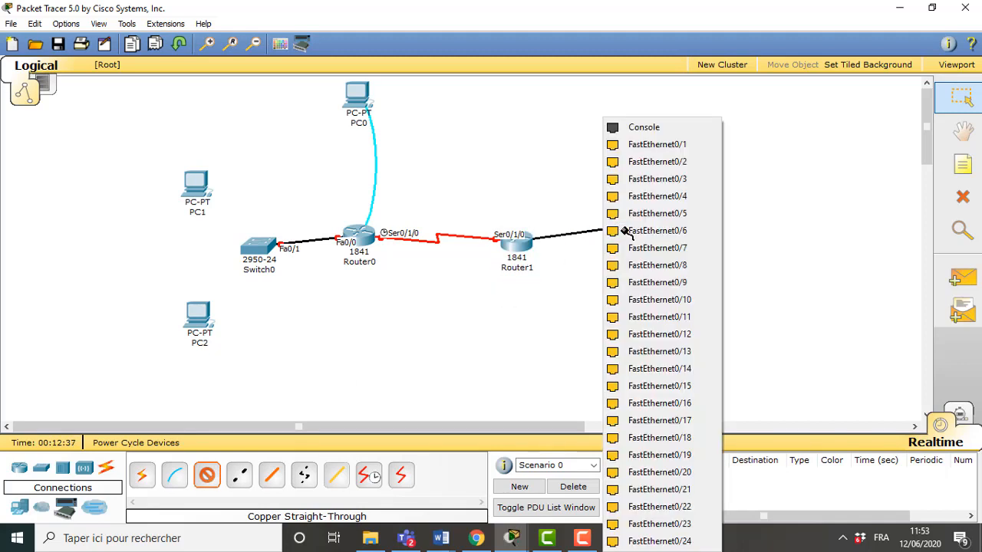
{"action": "left_click", "coordinate": [648, 145]}
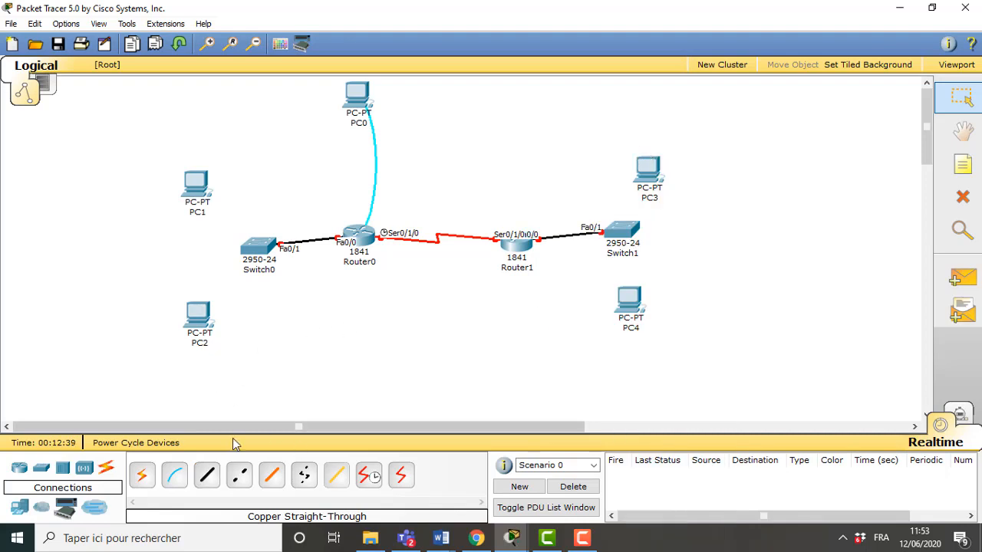
Connect Switch0's FastEthernet0/2 to PC1's FastEthernet port with a copper straight-through cable.
{"action": "left_click", "coordinate": [205, 476]}
{"action": "left_click", "coordinate": [243, 245]}
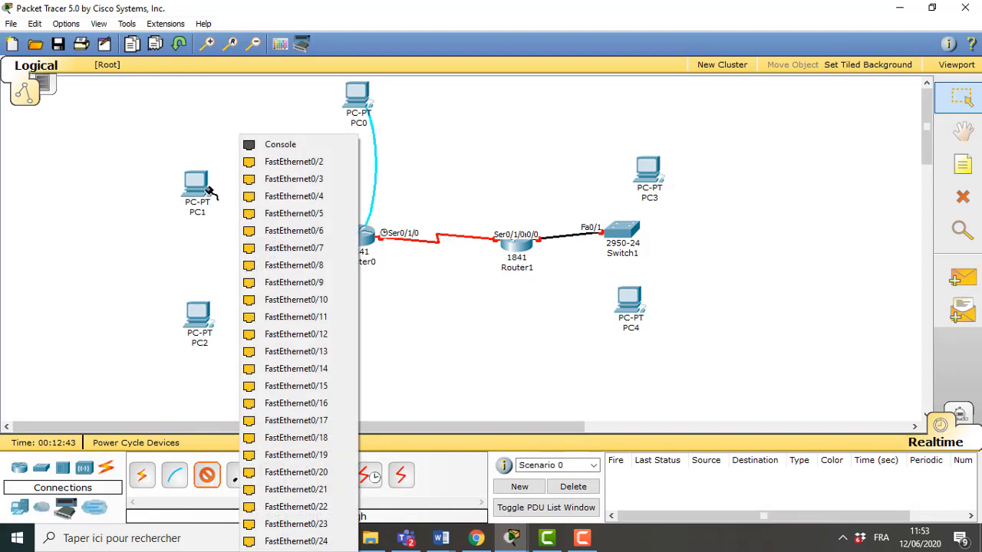
{"action": "left_click", "coordinate": [247, 161]}
{"action": "left_click", "coordinate": [196, 187]}
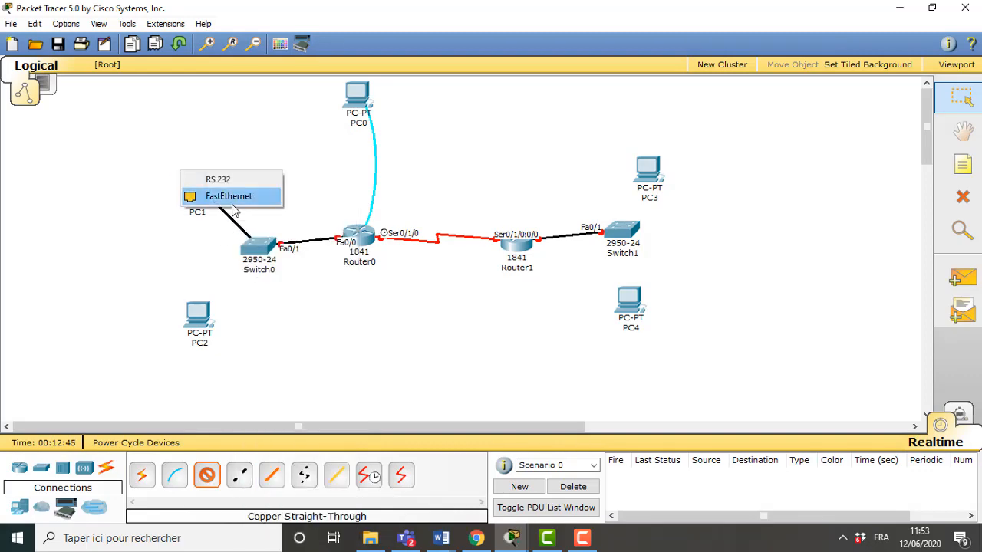
{"action": "left_click", "coordinate": [231, 204]}
Connect Switch0's FastEthernet0/3 to PC2's FastEthernet port with a copper straight-through cable.
{"action": "left_click", "coordinate": [206, 475]}
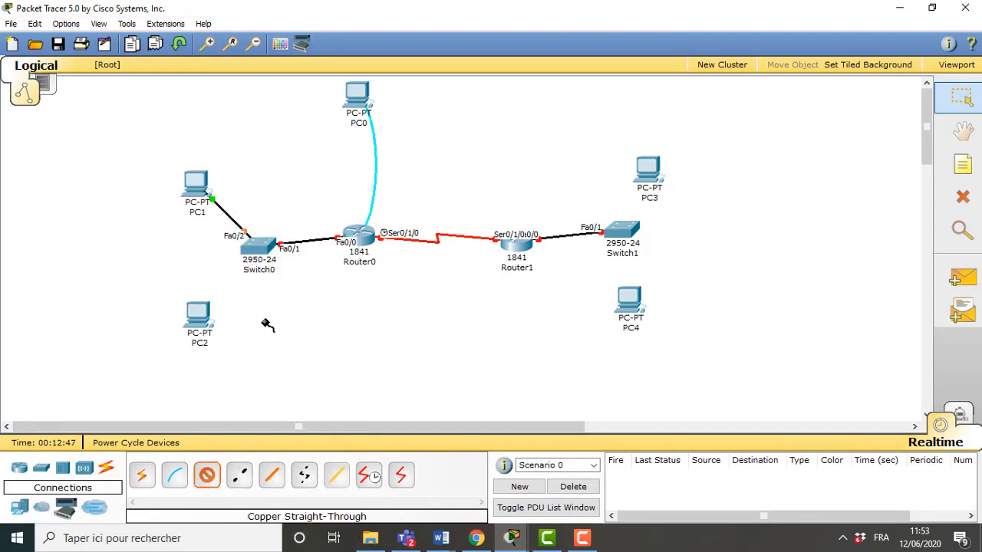
{"action": "left_click", "coordinate": [257, 247]}
{"action": "left_click", "coordinate": [280, 178]}
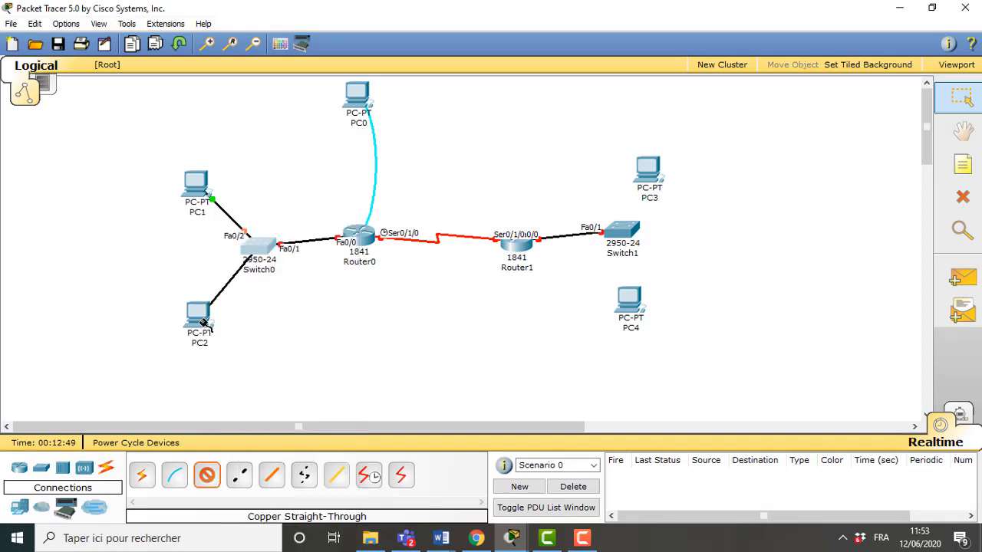
{"action": "left_click", "coordinate": [202, 322]}
{"action": "left_click", "coordinate": [231, 335]}
Connect Switch1's FastEthernet0/2 to PC3's FastEthernet port with a copper straight-through cable.
{"action": "left_click", "coordinate": [206, 476]}
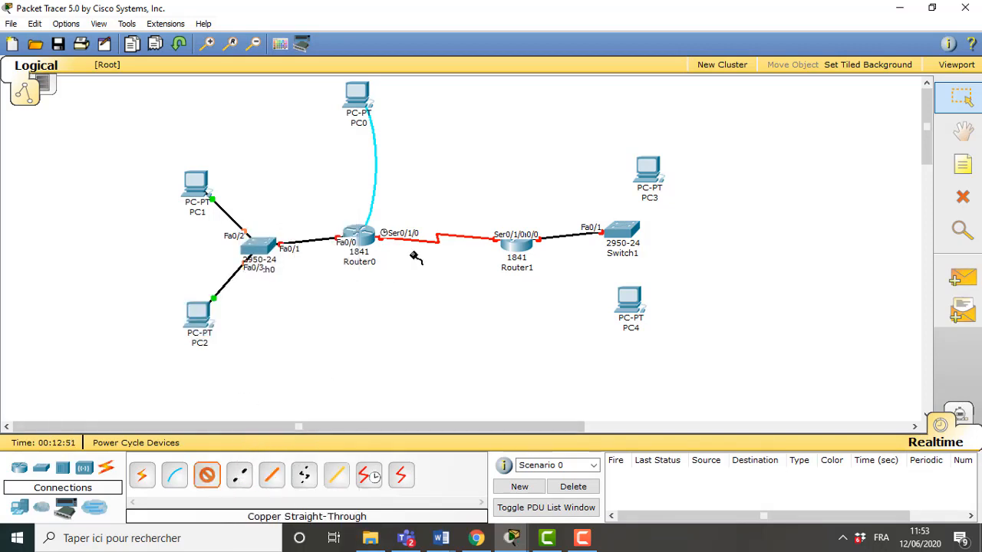
{"action": "left_click", "coordinate": [627, 232]}
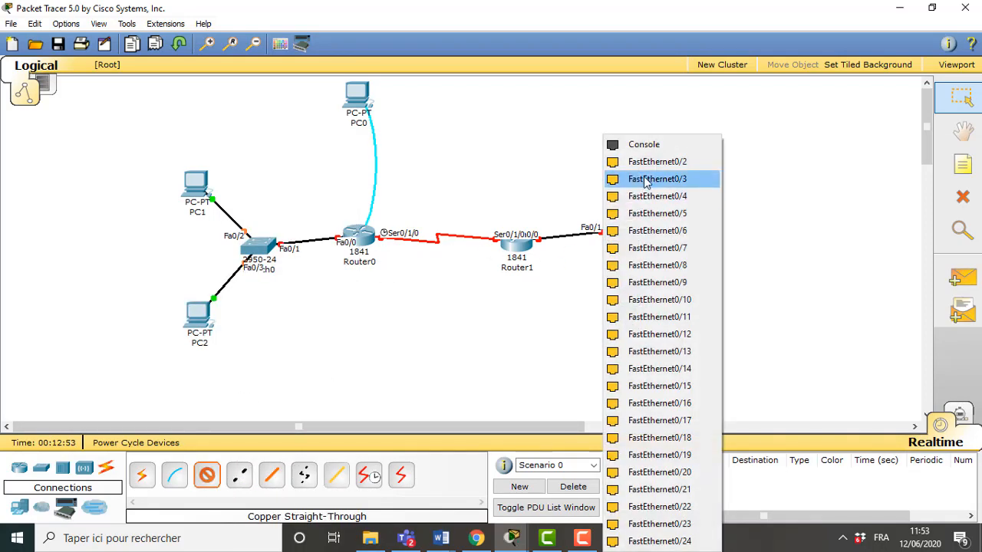
{"action": "left_click", "coordinate": [648, 162]}
{"action": "left_click", "coordinate": [649, 164]}
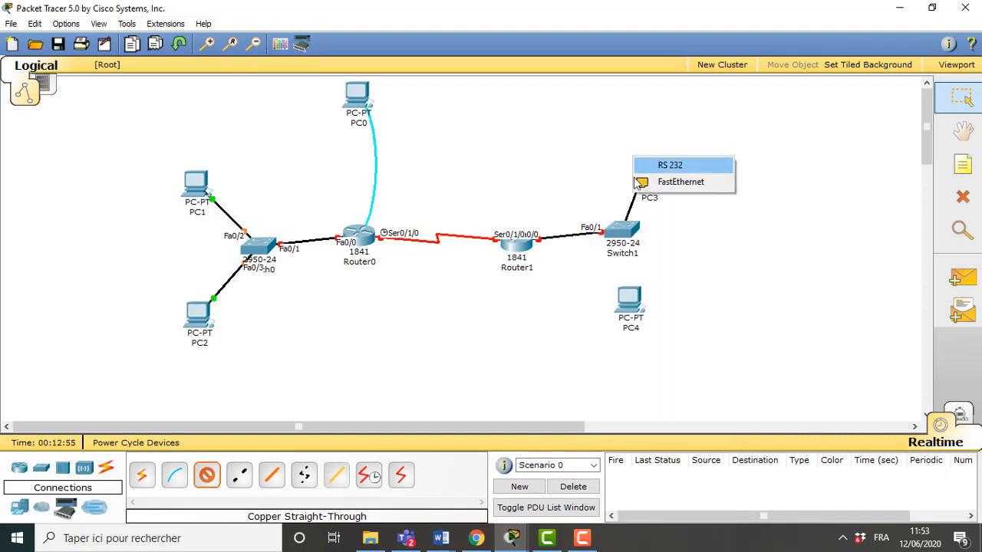
{"action": "left_click", "coordinate": [661, 182]}
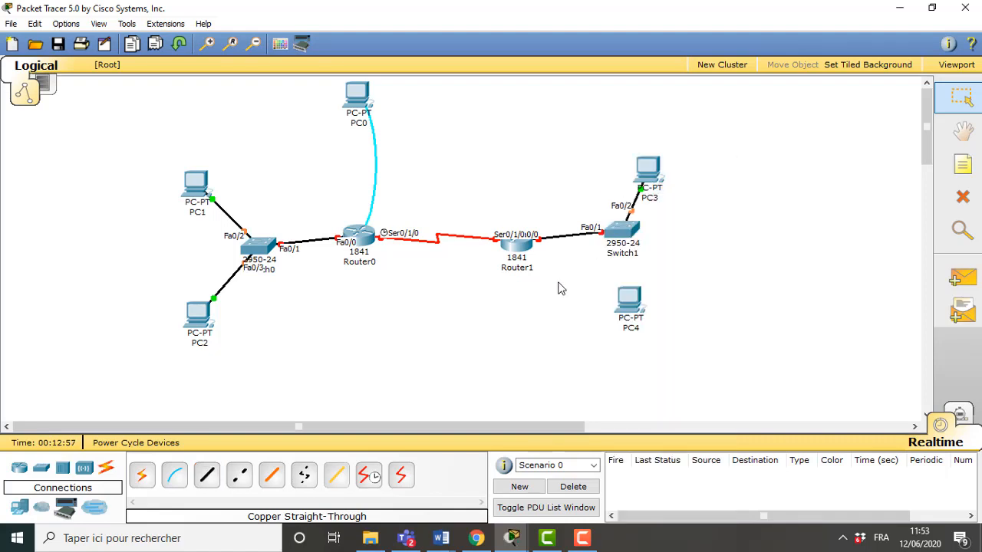
Connect Switch1's FastEthernet0/3 to PC4's FastEthernet port with a copper straight-through cable.
{"action": "left_click", "coordinate": [204, 480]}
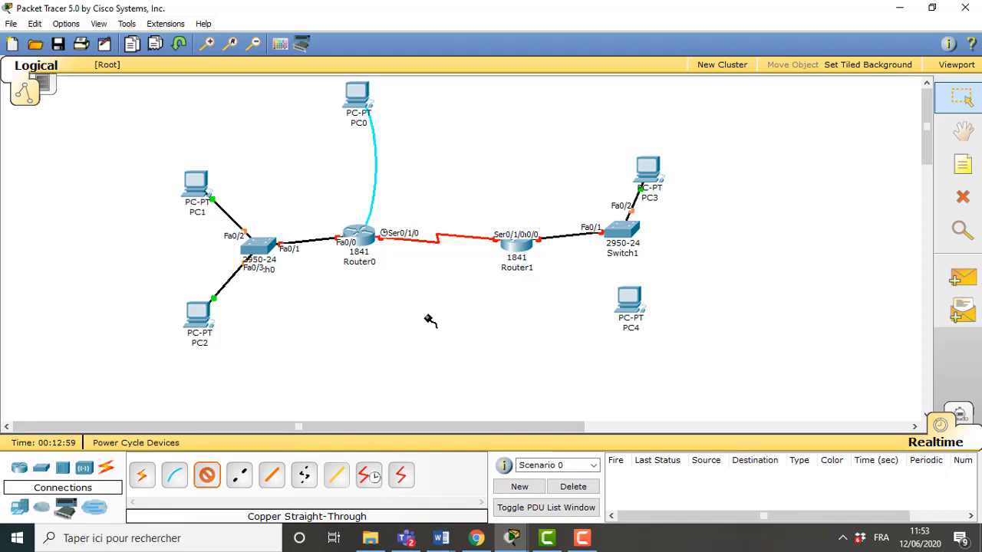
{"action": "left_click", "coordinate": [618, 240]}
{"action": "left_click", "coordinate": [635, 180]}
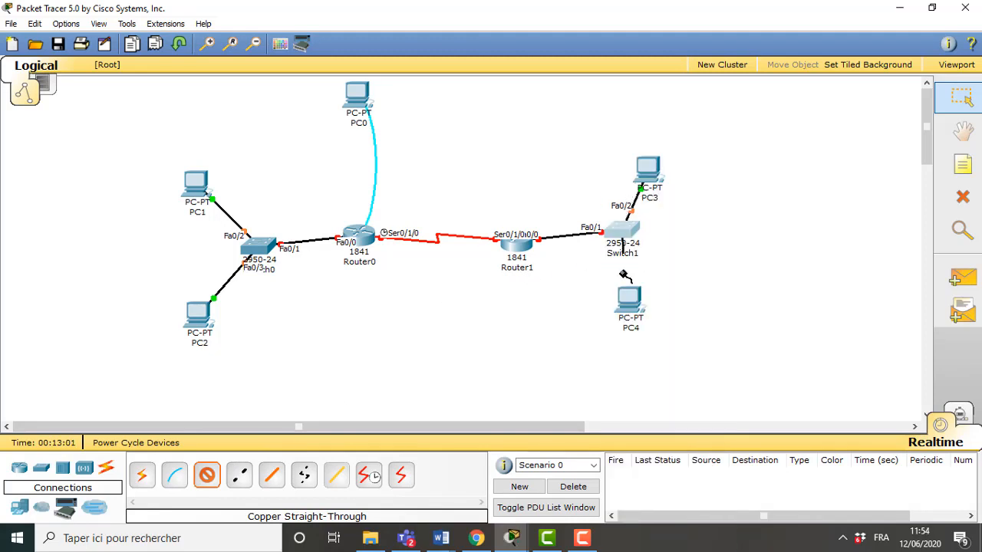
{"action": "left_click", "coordinate": [624, 299]}
{"action": "left_click", "coordinate": [650, 314]}
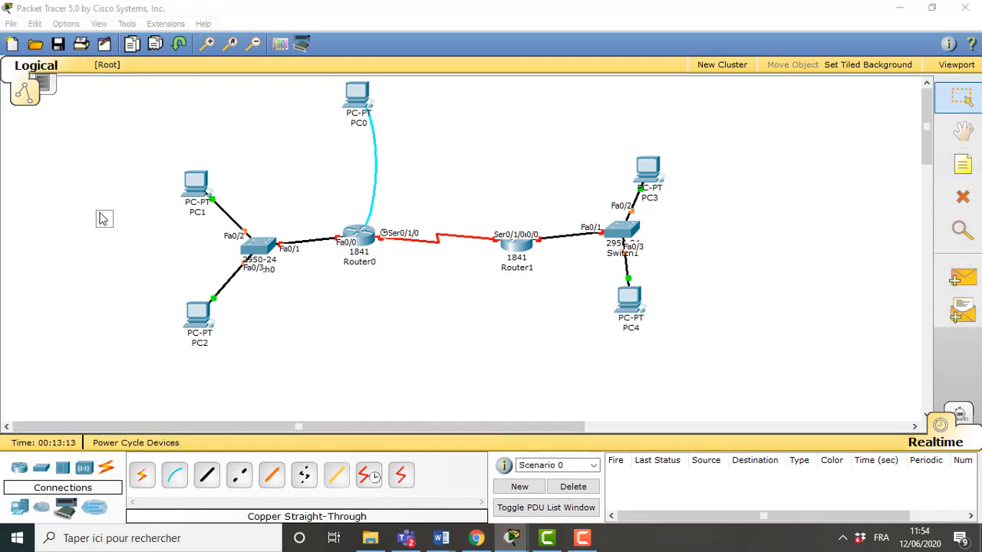
Label the left network with a note reading 192.168.2.0/24, placed to the left of PC1 and Switch0.
{"action": "type", "text": "192.168.2.0"}
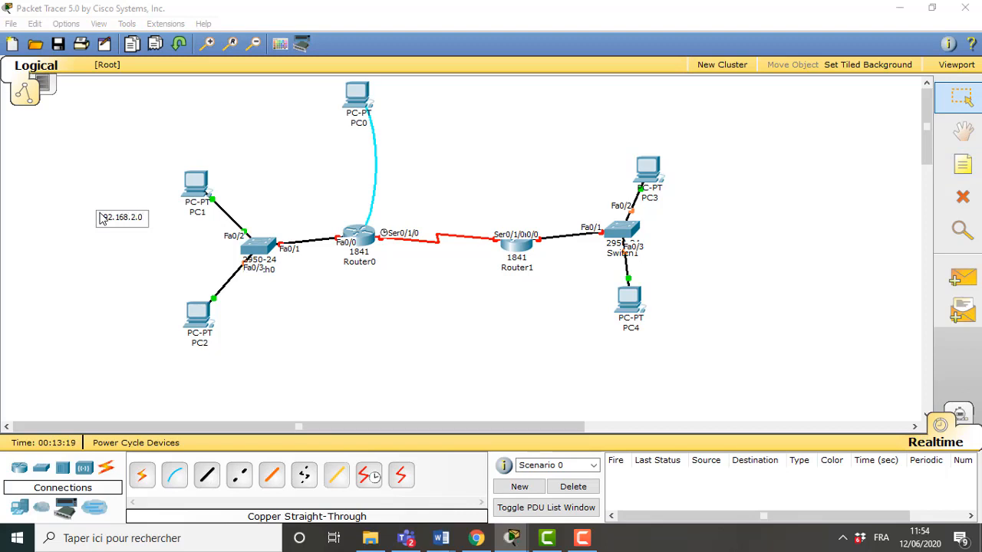
{"action": "type", "text": "/24"}
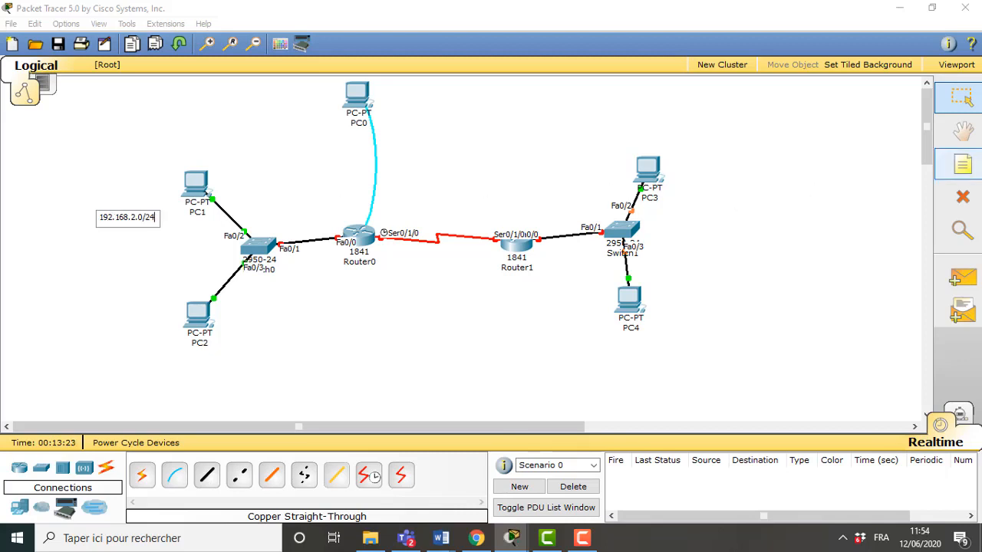
Label the right network with a note reading 192.168.3.0/24, placed to the right of Switch1.
{"action": "left_click", "coordinate": [962, 164]}
{"action": "key", "text": "Escape"}
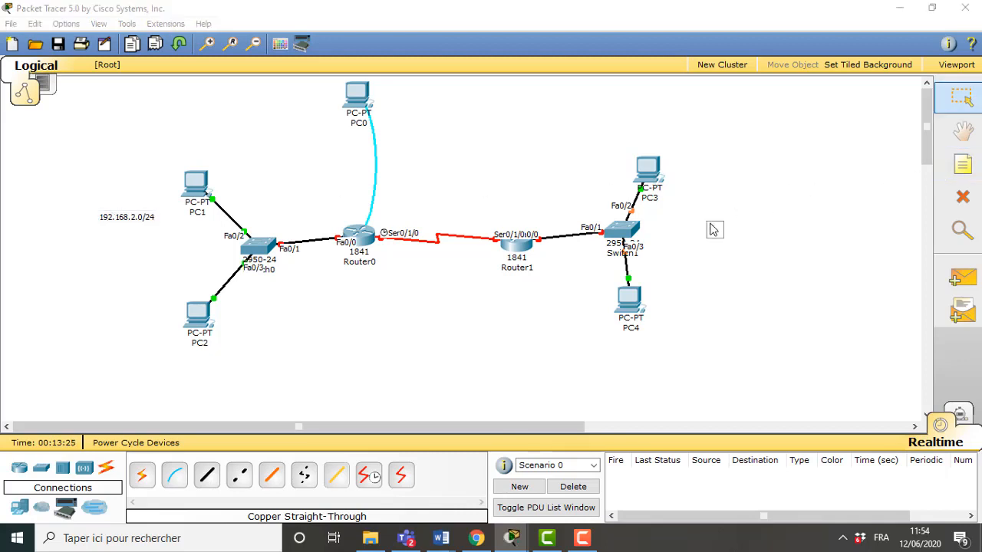
{"action": "type", "text": "192.168.3.0/24"}
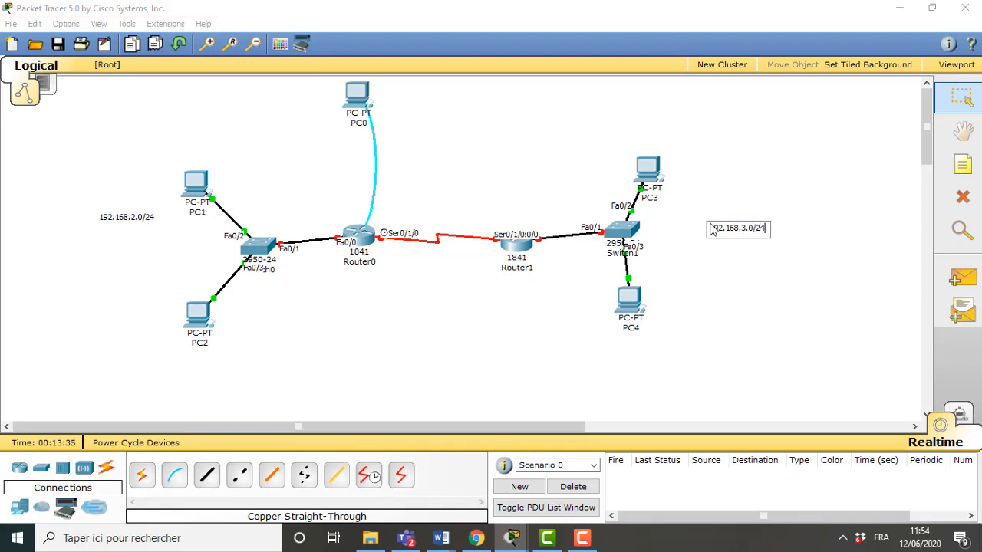
{"action": "left_click", "coordinate": [620, 396]}
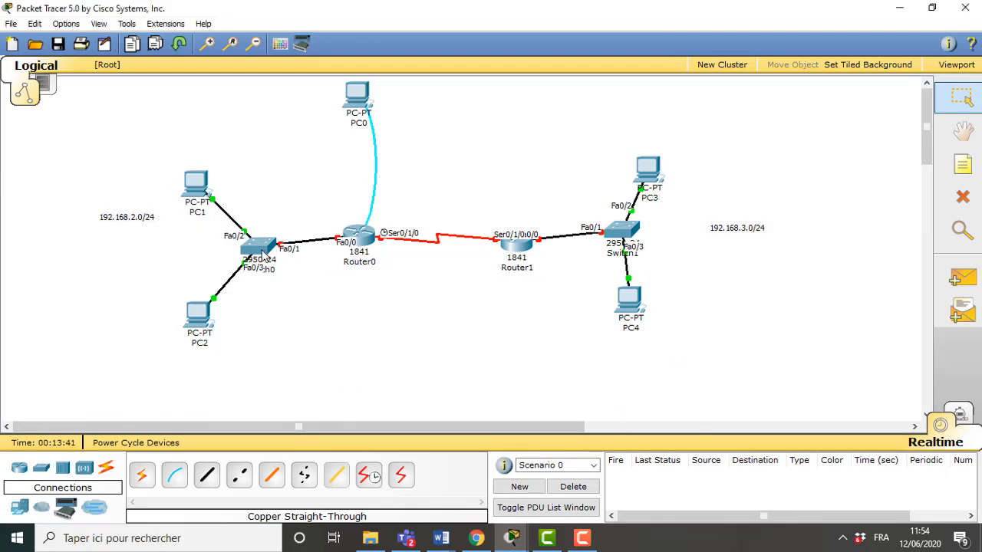
Label the serial link between the two routers with a note reading 172.16.2.0/24, positioned just above the link.
{"action": "mouse_move", "coordinate": [264, 255]}
{"action": "left_click", "coordinate": [962, 164]}
{"action": "left_click", "coordinate": [403, 198]}
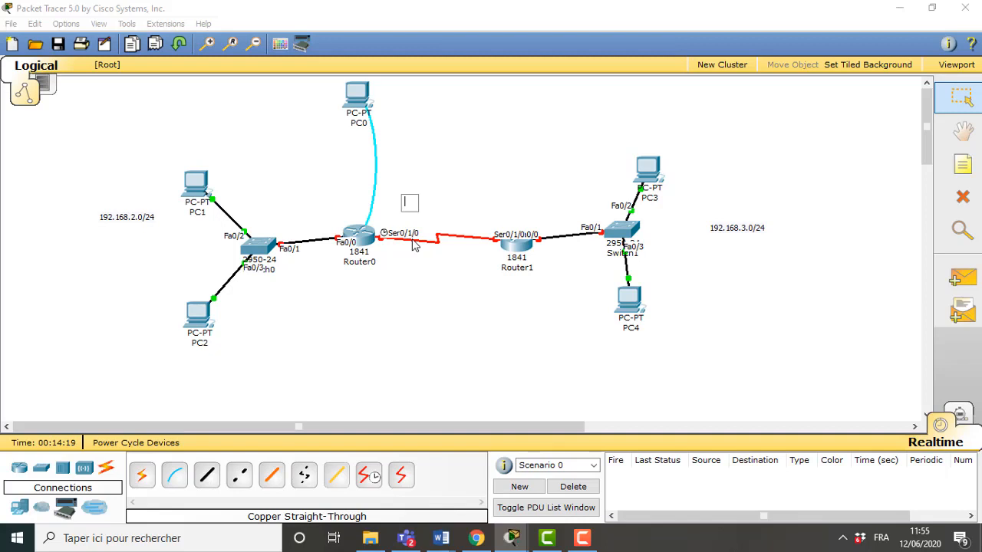
{"action": "type", "text": "172.16.2.0/"}
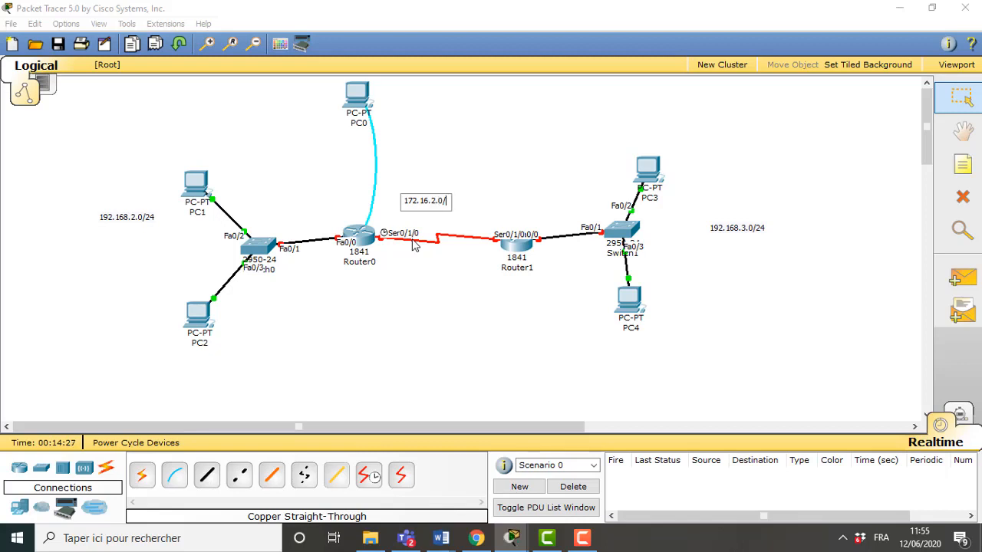
{"action": "type", "text": "24"}
{"action": "left_click", "coordinate": [391, 309]}
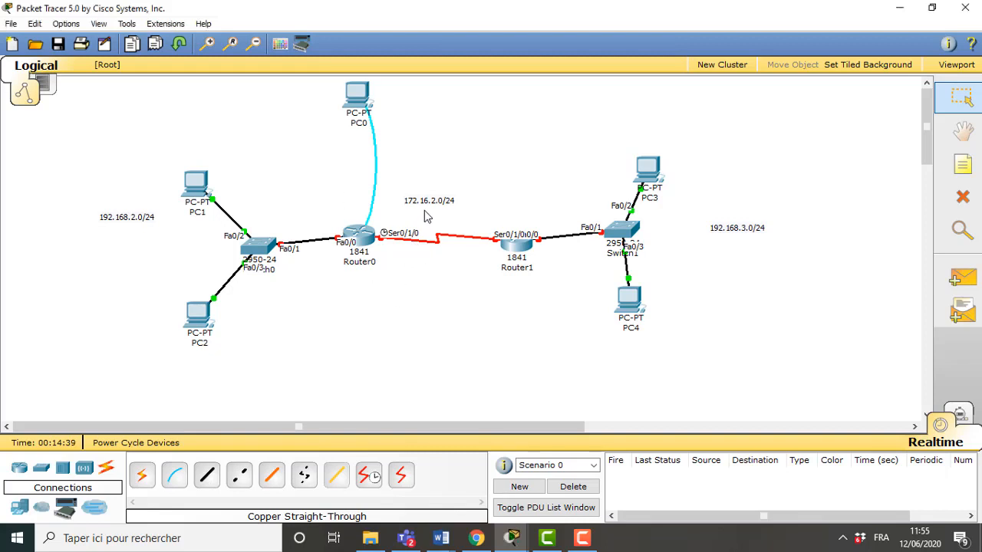
{"action": "mouse_move", "coordinate": [430, 209]}
{"action": "left_mouse_down"}
{"action": "mouse_move", "coordinate": [437, 201]}
{"action": "mouse_move", "coordinate": [436, 211]}
{"action": "left_mouse_up"}
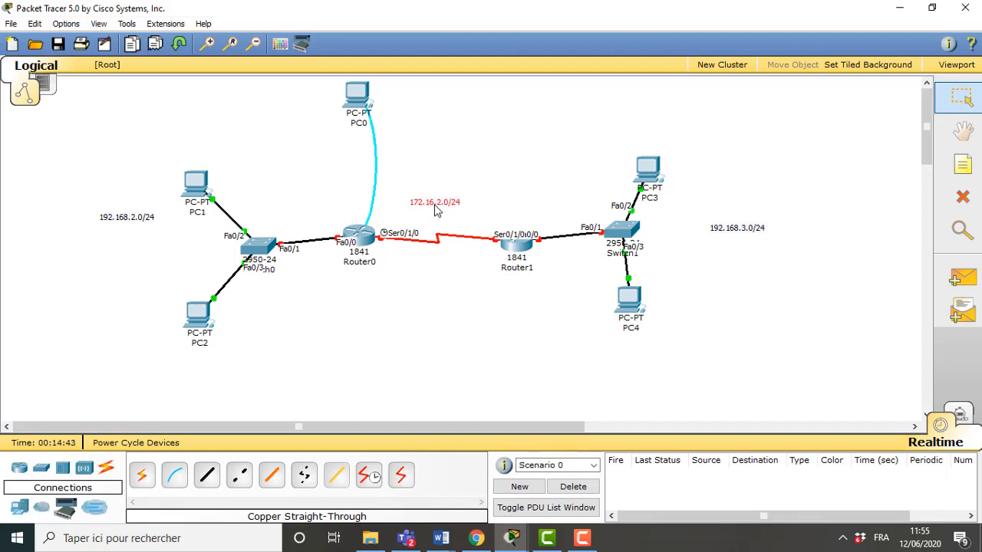
{"action": "left_click", "coordinate": [414, 299]}
Try to set the hostname to Router0 in Router0's global settings, and save the running configuration to NVRAM.
{"action": "left_click", "coordinate": [361, 242]}
{"action": "left_click_drag", "start_coordinate": [460, 52], "coordinate": [539, 10]}
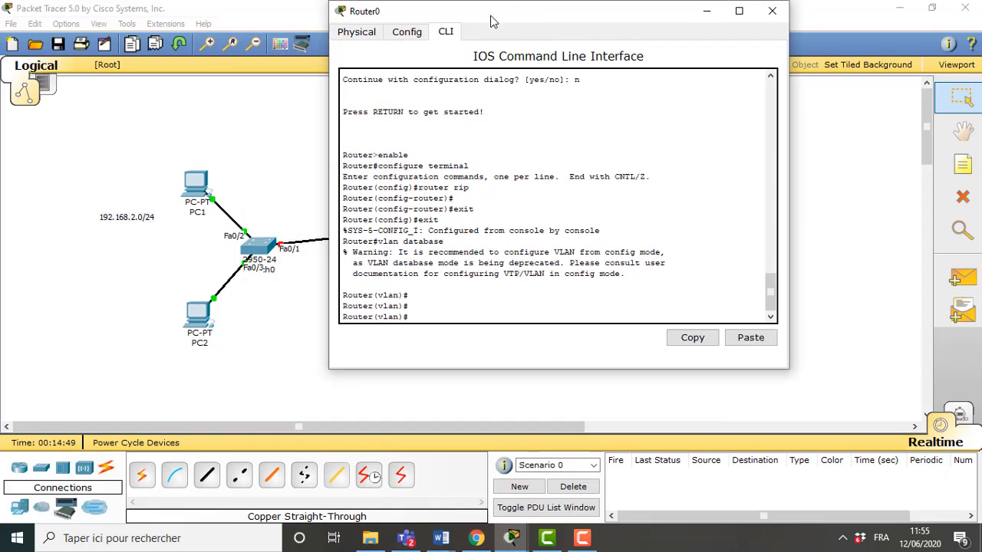
{"action": "left_click", "coordinate": [418, 37]}
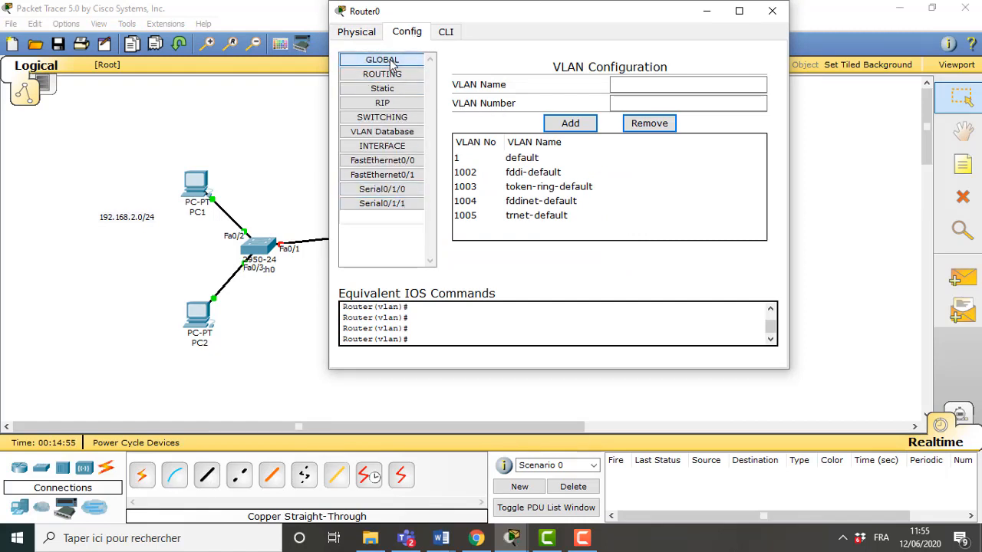
{"action": "left_click", "coordinate": [382, 73]}
{"action": "left_click", "coordinate": [565, 93]}
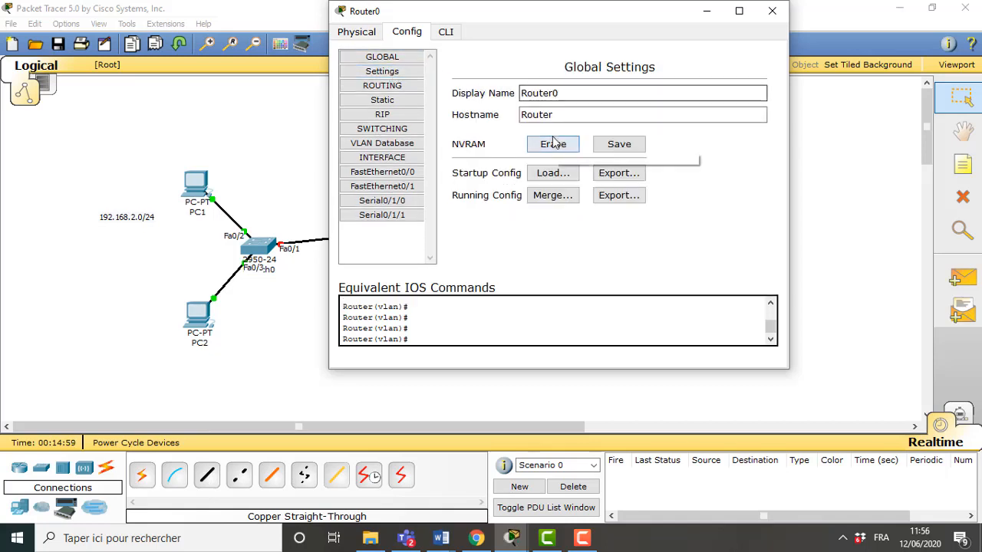
{"action": "left_click", "coordinate": [553, 115]}
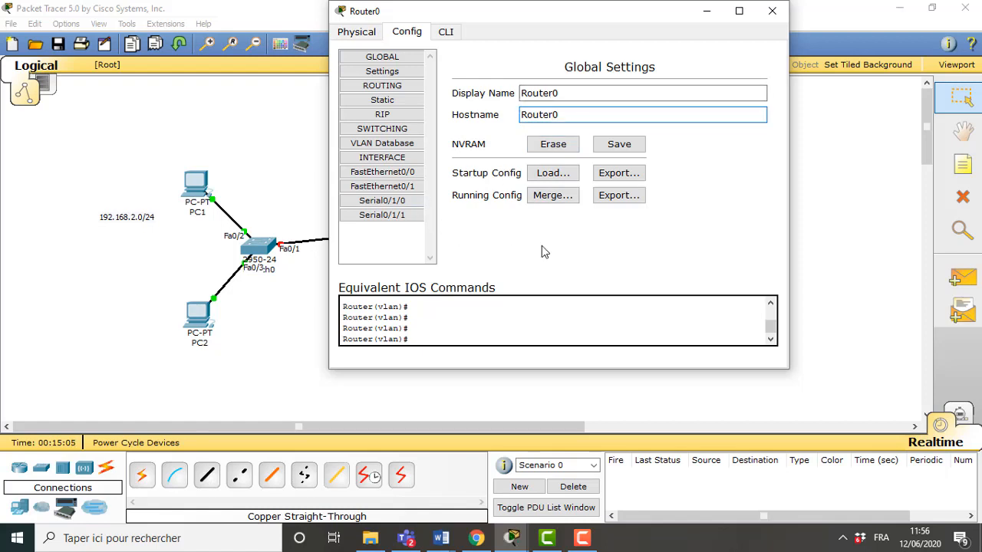
{"action": "left_click", "coordinate": [597, 263]}
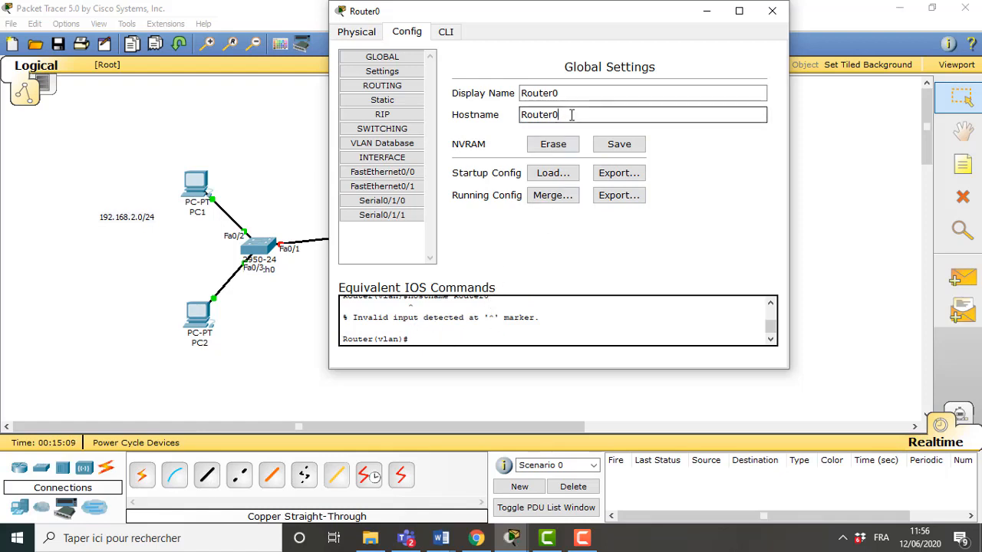
{"action": "left_click", "coordinate": [619, 147]}
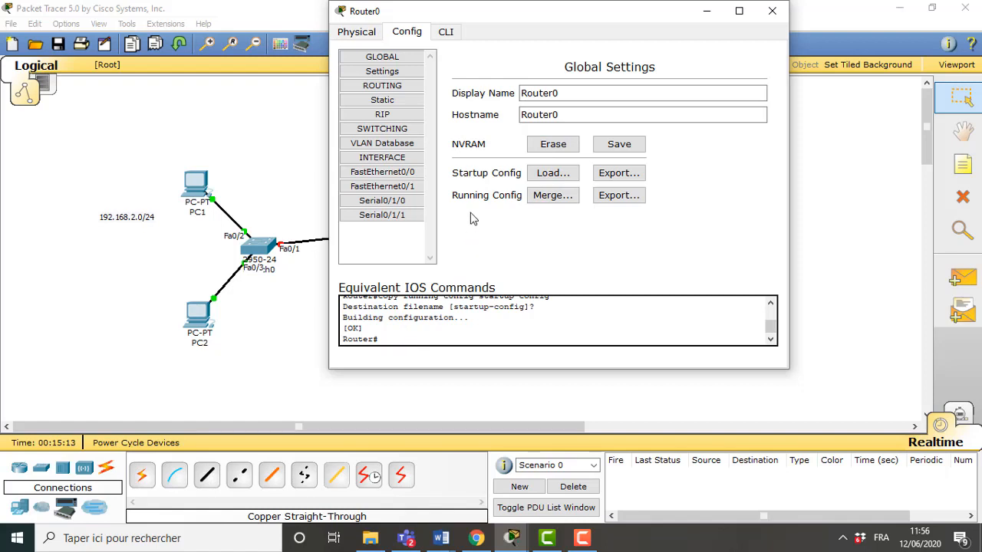
Try the command hostname Router0 at the privileged prompt of Router0's command line.
{"action": "left_click", "coordinate": [387, 86]}
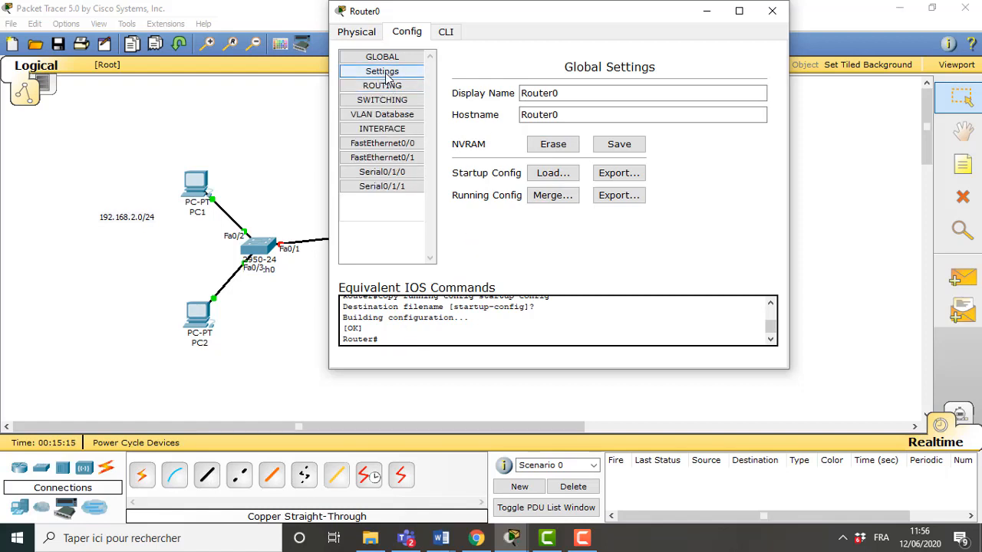
{"action": "left_click", "coordinate": [445, 32]}
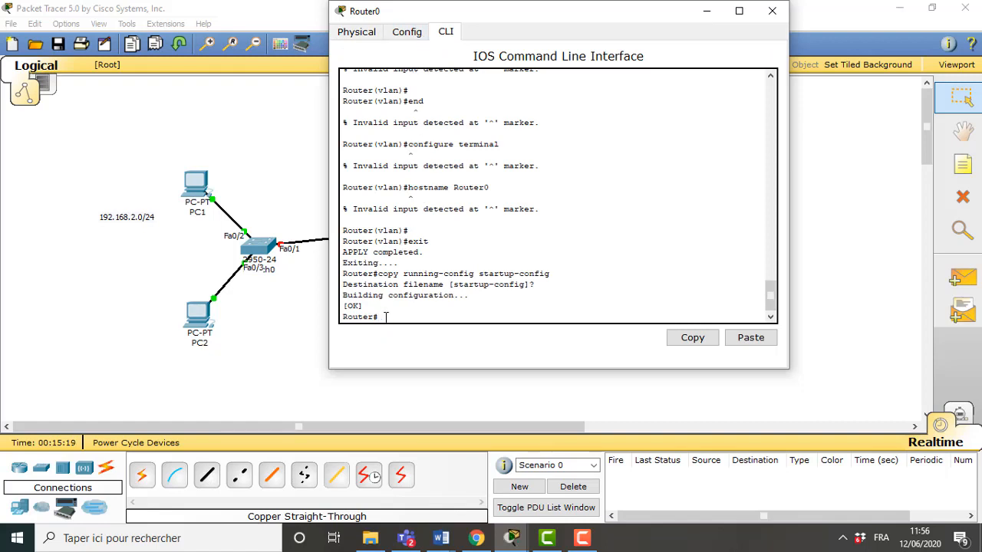
{"action": "type", "text": "hostname Ro"}
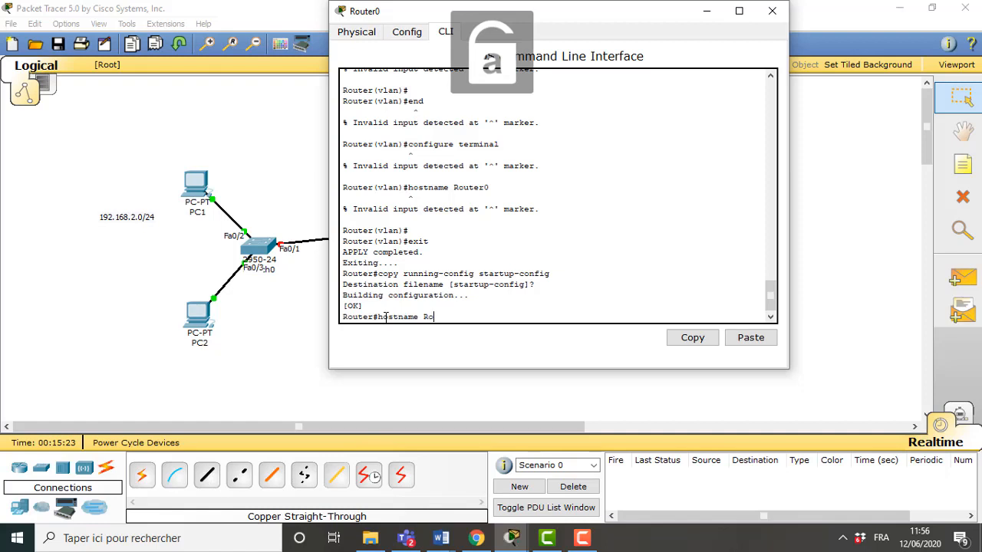
{"action": "type", "text": "uter0"}
{"action": "key", "text": "Return"}
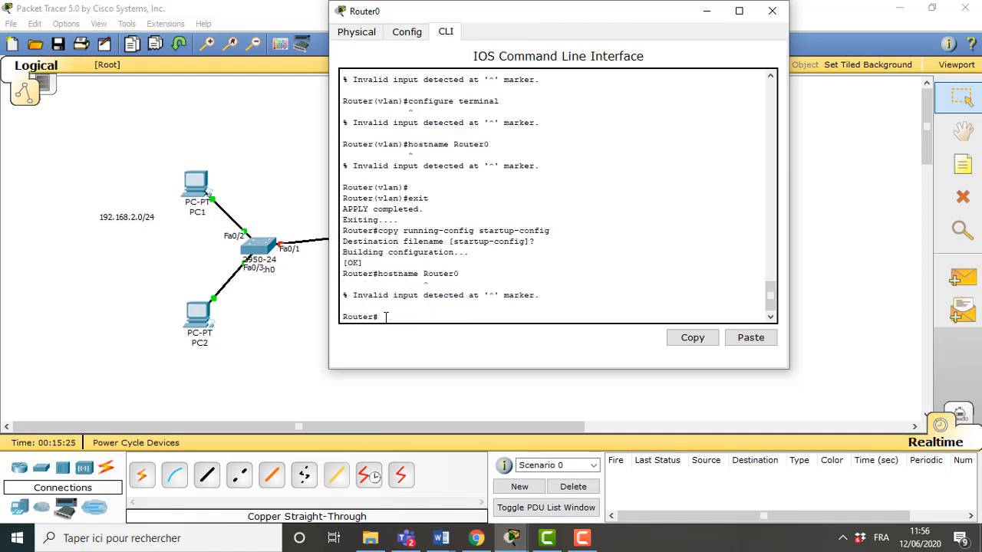
Enter global configuration mode on Router0 with the command conf t.
{"action": "type", "text": "config"}
{"action": "key", "text": "BackSpace"}
{"action": "key", "text": "BackSpace"}
{"action": "key", "text": "BackSpace"}
{"action": "type", "text": "f t"}
{"action": "key", "text": "Return"}
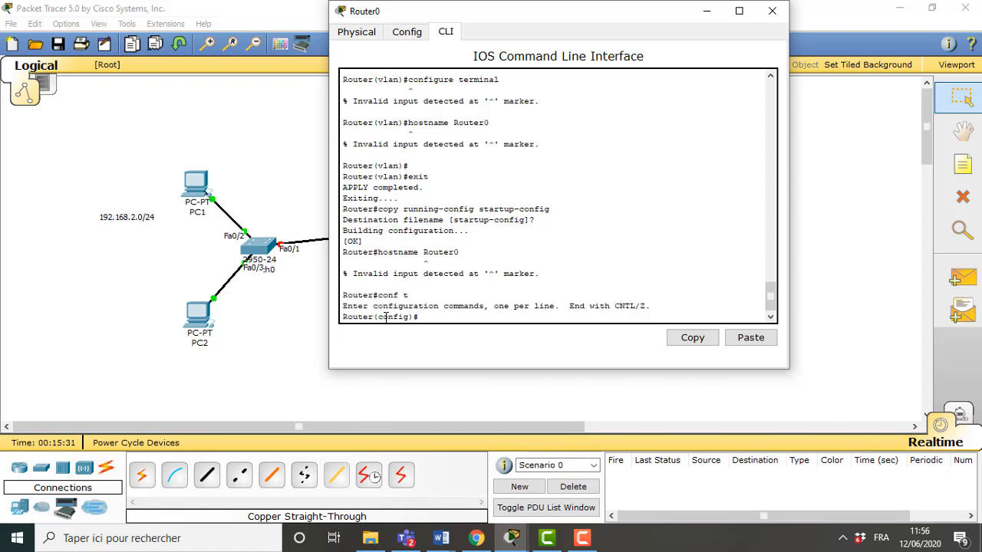
Set the router's hostname to Router0 from global configuration mode.
{"action": "type", "text": "Hostname"}
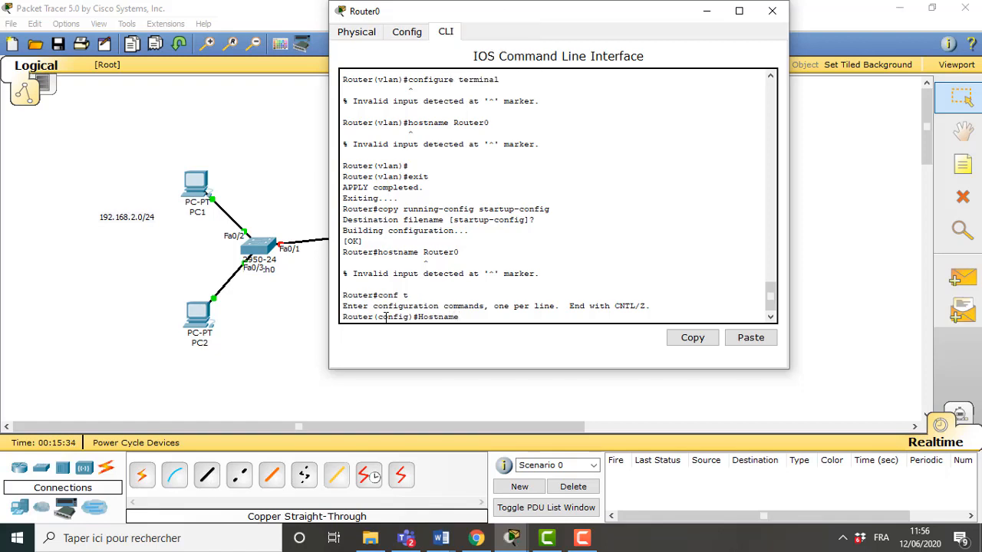
{"action": "key", "text": "Caps_Lock"}
{"action": "type", "text": "R"}
{"action": "key", "text": "Caps_Lock"}
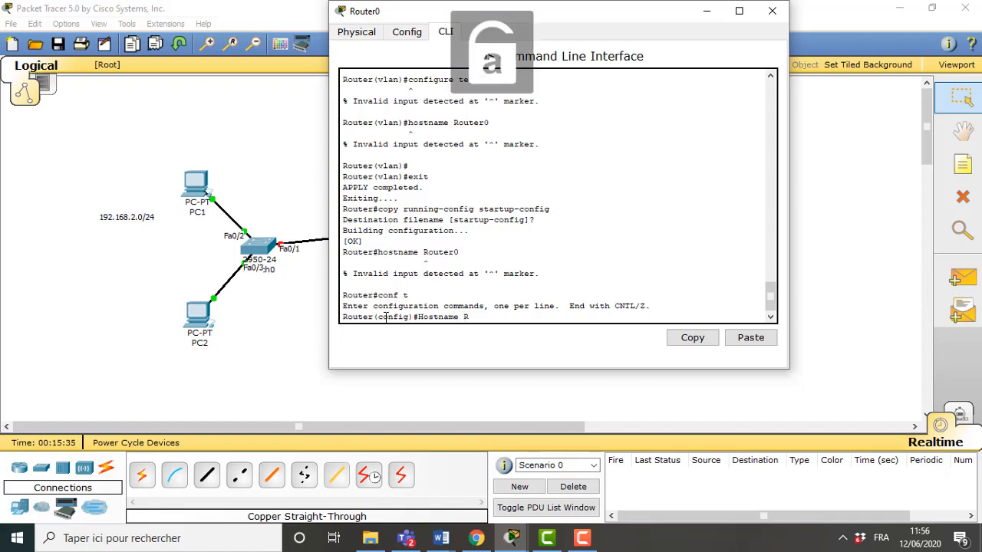
{"action": "key", "text": "Tab"}
{"action": "type", "text": "outer"}
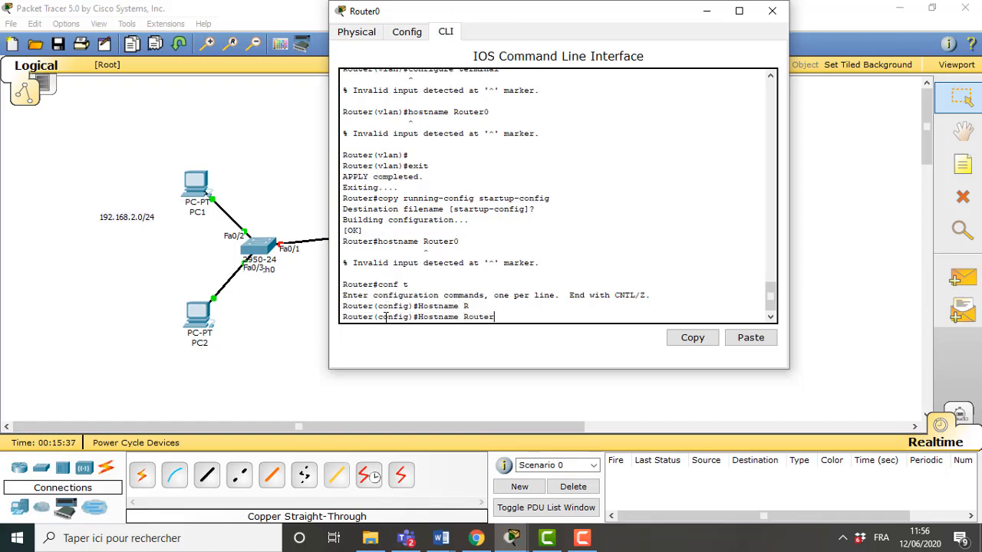
{"action": "type", "text": " 0"}
{"action": "key", "text": "Return"}
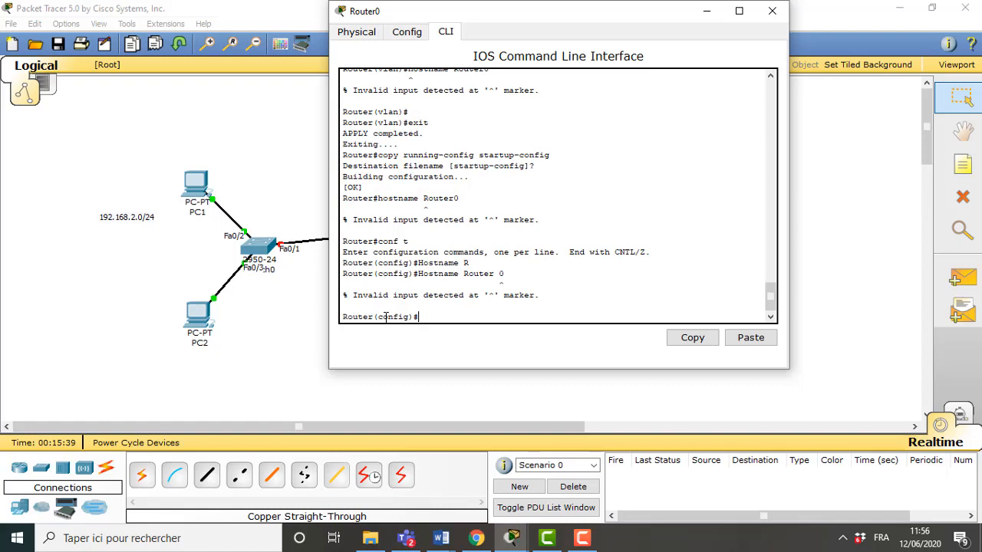
{"action": "key", "text": "Up"}
{"action": "key", "text": "Left"}
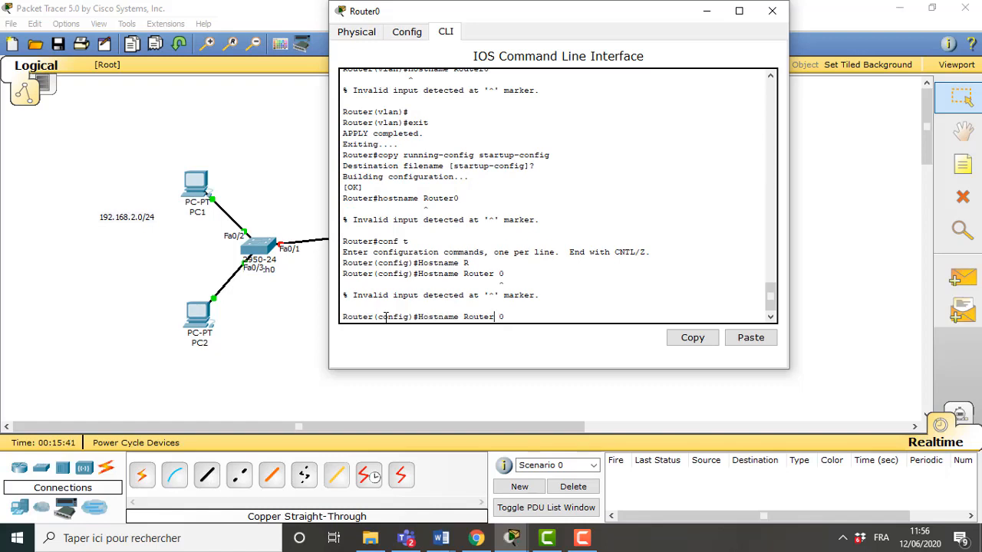
{"action": "type", "text": "0"}
{"action": "key", "text": "Return"}
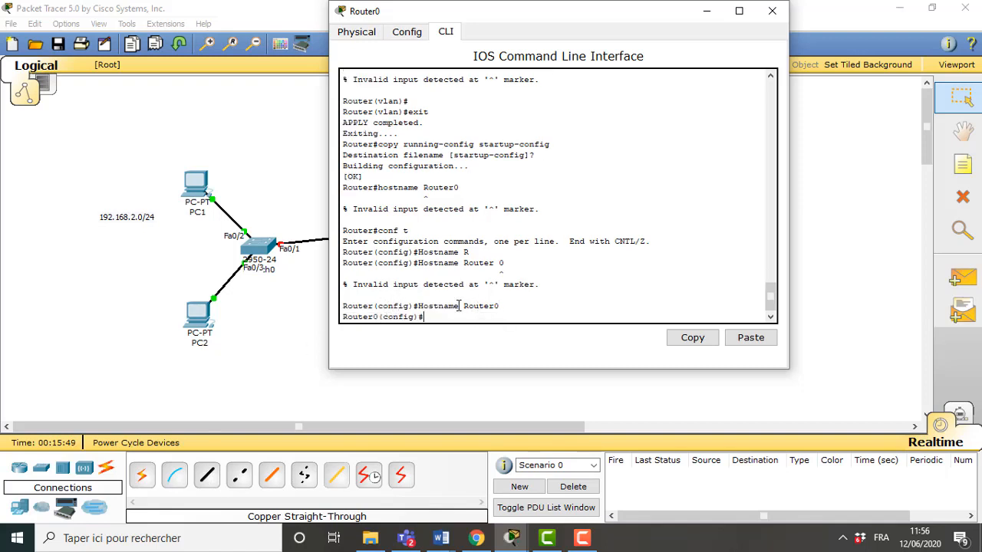
Check the hostname in Router0's global settings and open the FastEthernet0/0 interface settings.
{"action": "left_click", "coordinate": [406, 31]}
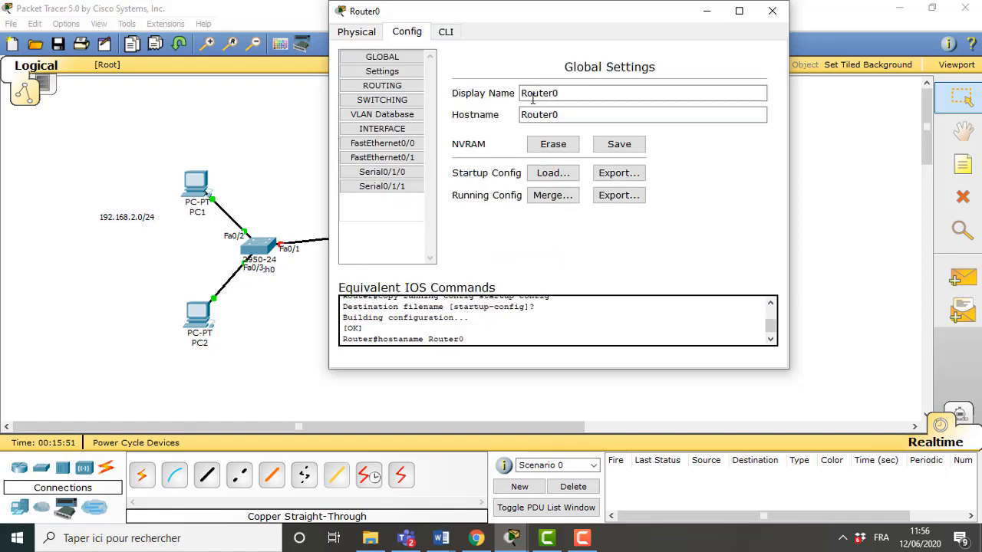
{"action": "left_click", "coordinate": [553, 112]}
{"action": "left_click", "coordinate": [399, 86]}
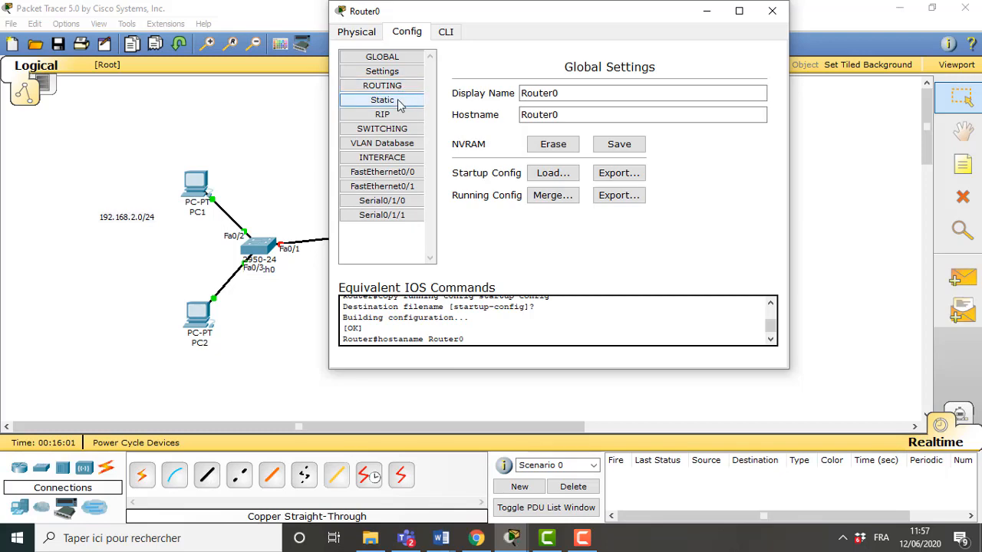
{"action": "left_click", "coordinate": [386, 172]}
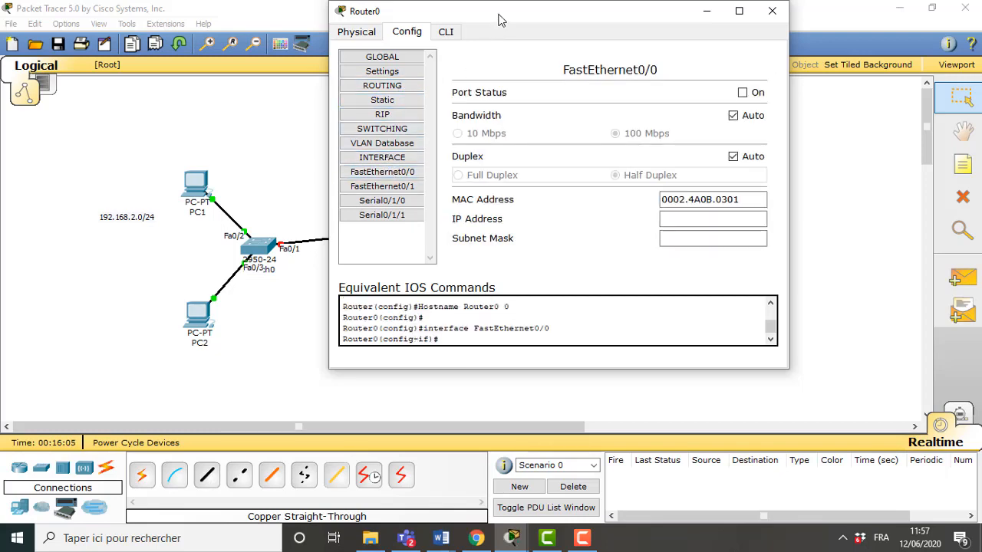
{"action": "left_click_drag", "start_coordinate": [495, 16], "coordinate": [616, 2]}
{"action": "double_click", "coordinate": [616, 6]}
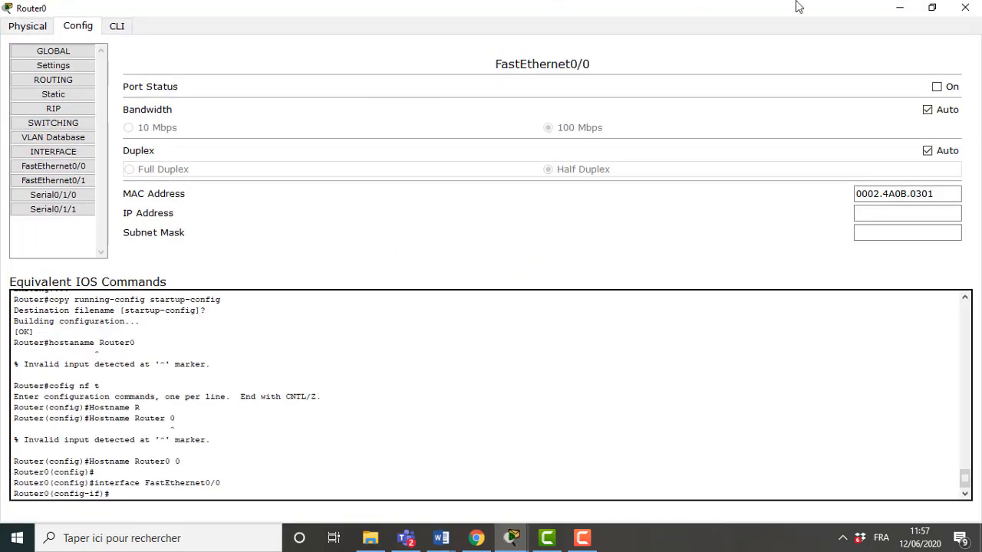
{"action": "left_click", "coordinate": [931, 7]}
{"action": "left_click_drag", "start_coordinate": [627, 10], "coordinate": [790, 6]}
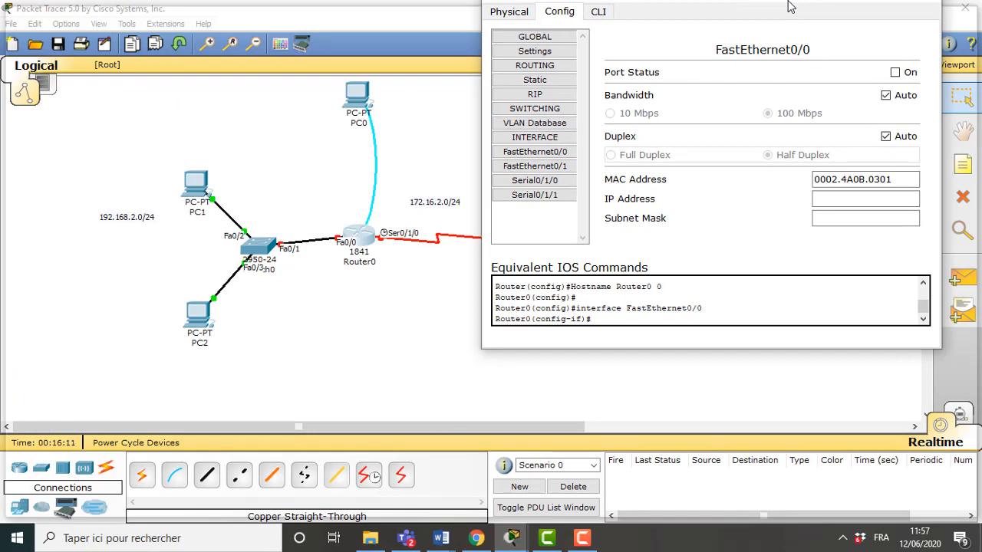
{"action": "left_click_drag", "start_coordinate": [790, 6], "coordinate": [790, 5]}
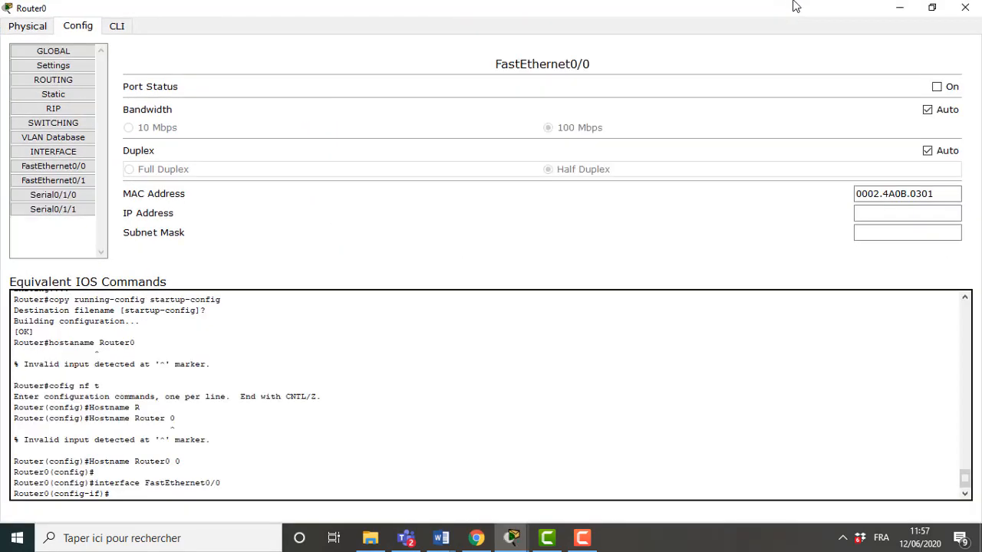
{"action": "left_click", "coordinate": [923, 10]}
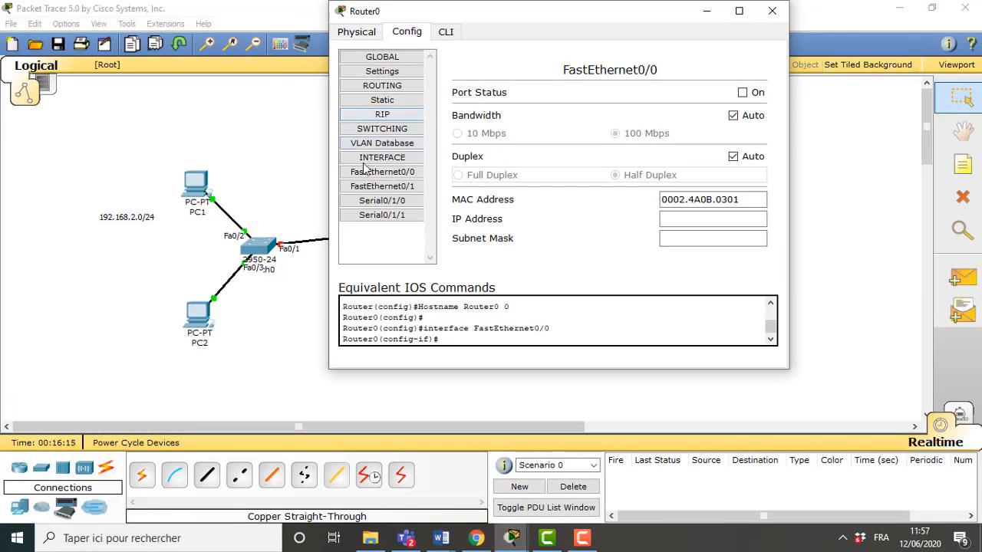
Assign Router0's FastEthernet0/0 the IP address 192.168.2.1 with subnet mask 255.255.255.0.
{"action": "left_click", "coordinate": [380, 172]}
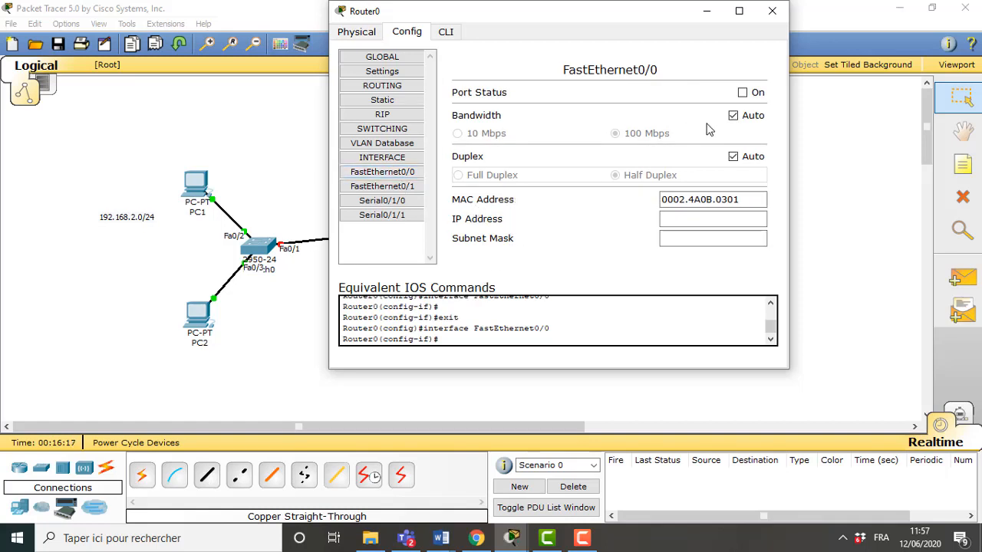
{"action": "left_click", "coordinate": [688, 218]}
{"action": "type", "text": "19"}
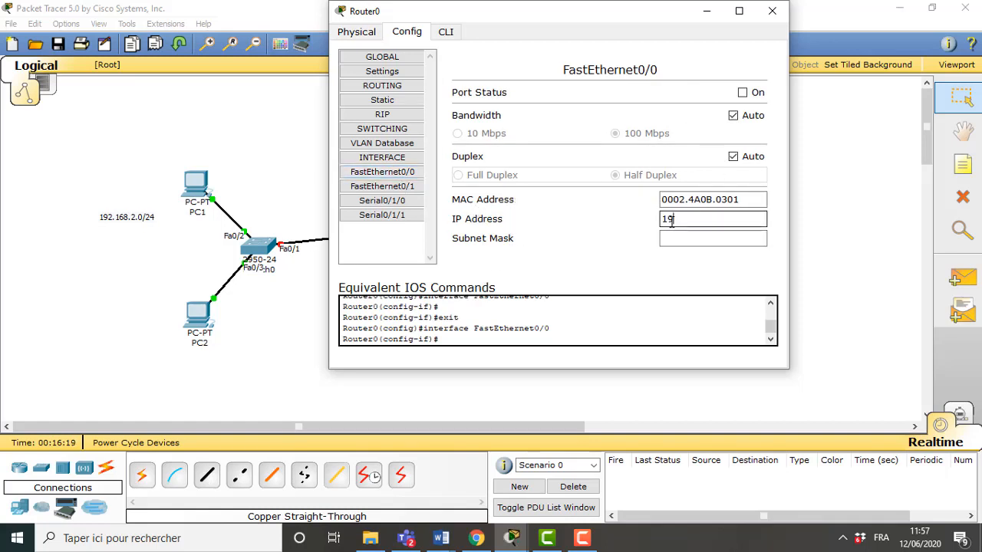
{"action": "type", "text": "2.168.2.1"}
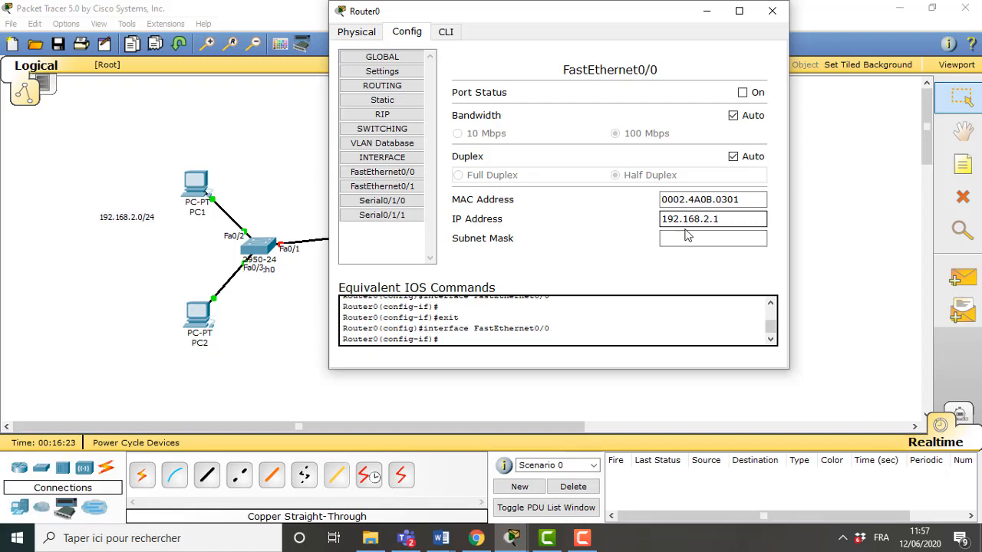
{"action": "left_click", "coordinate": [685, 238]}
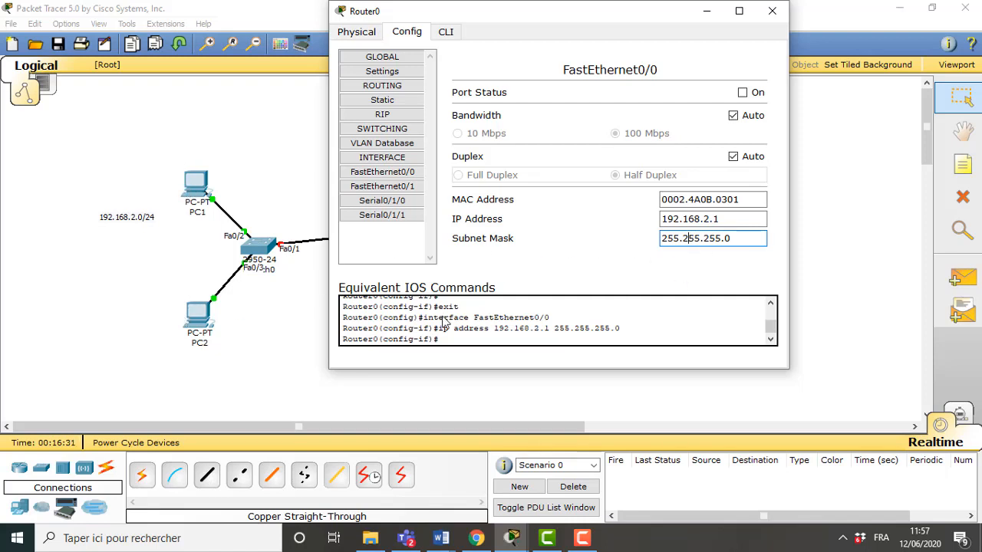
Turn on Router0's Serial0/1/0 port and set its clock rate to 128000.
{"action": "left_click", "coordinate": [382, 215]}
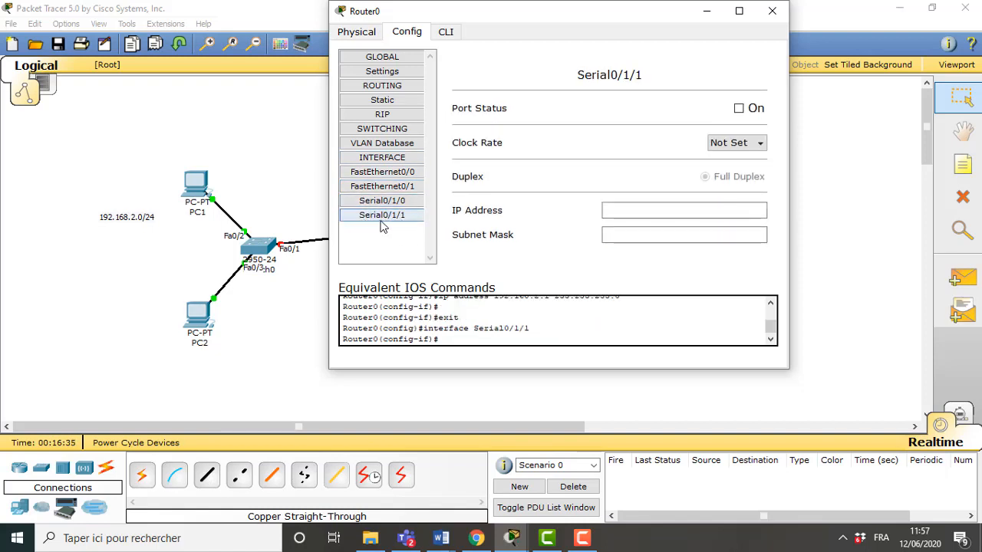
{"action": "left_click", "coordinate": [382, 201]}
{"action": "left_click", "coordinate": [739, 110]}
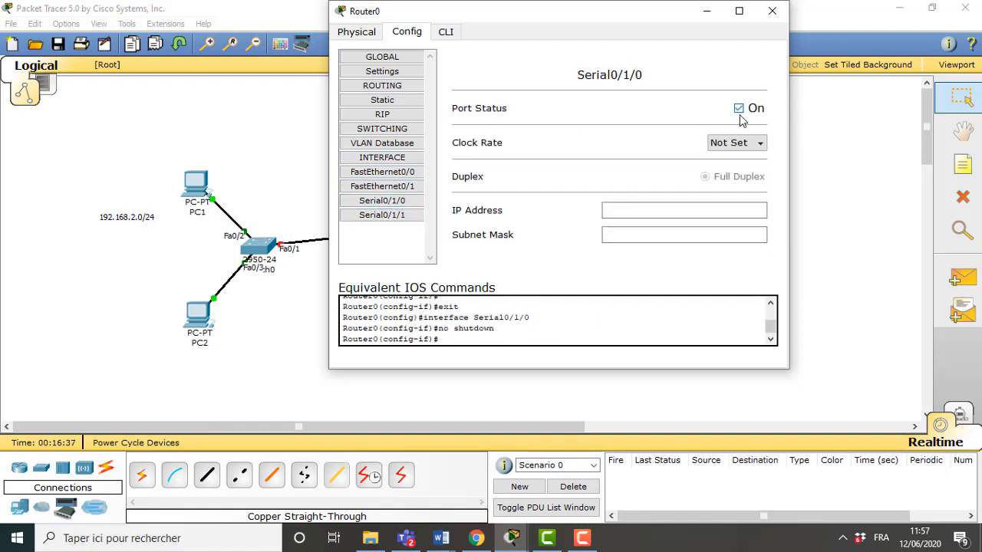
{"action": "left_click", "coordinate": [379, 203]}
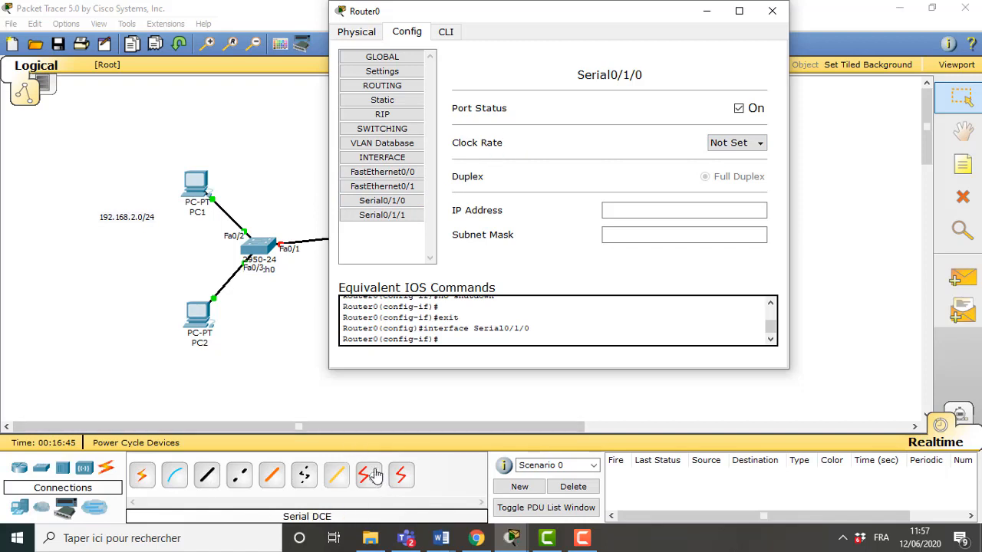
{"action": "left_click", "coordinate": [761, 145]}
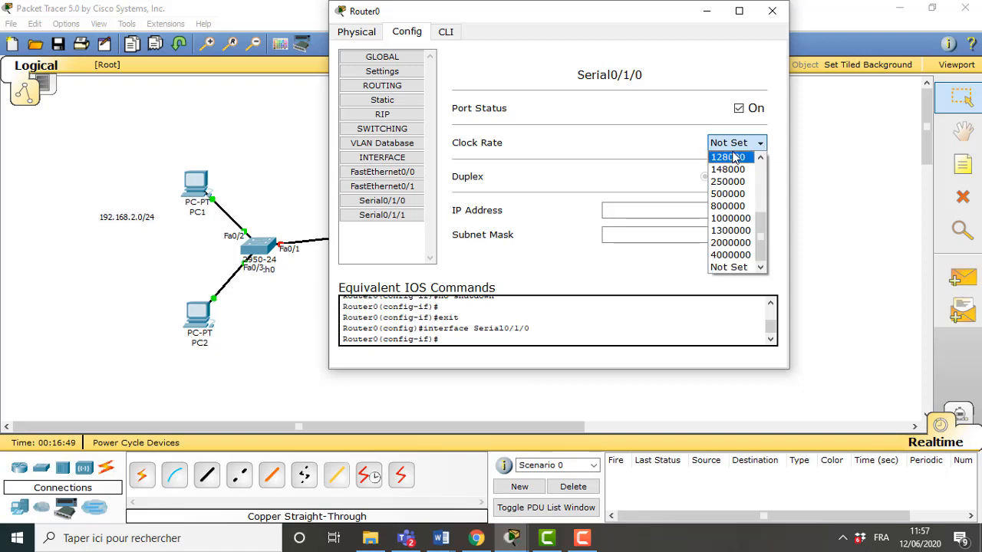
{"action": "left_click", "coordinate": [727, 157]}
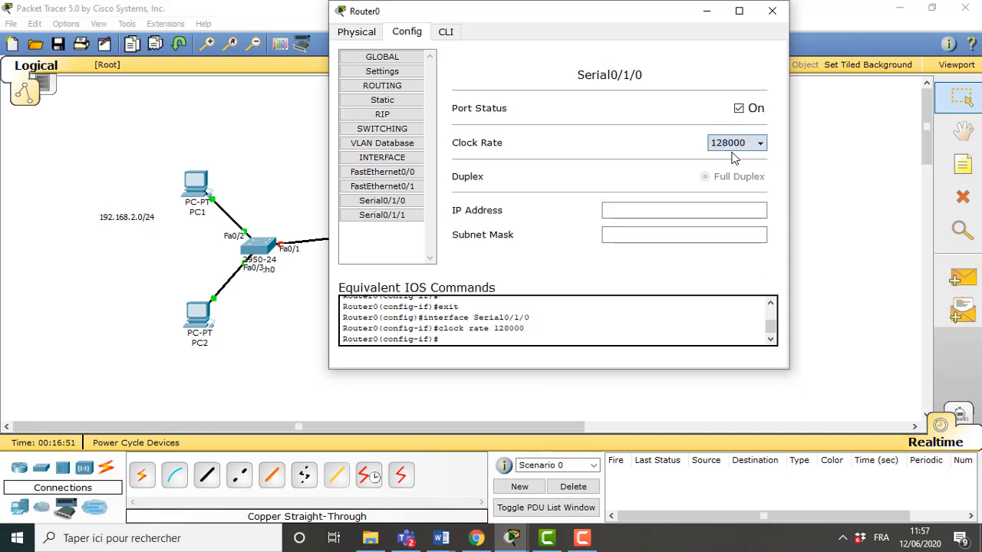
Assign Router0's Serial0/1/0 the IP address 172.16.2.1 with subnet mask 255.255.255.0 and close the router's configuration.
{"action": "left_click", "coordinate": [637, 208]}
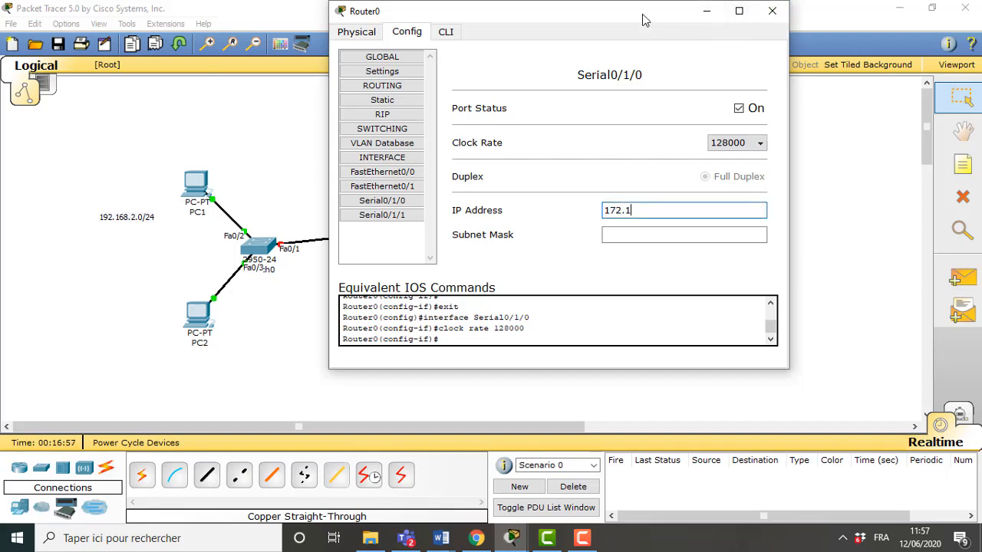
{"action": "left_click_drag", "start_coordinate": [648, 14], "coordinate": [666, 74]}
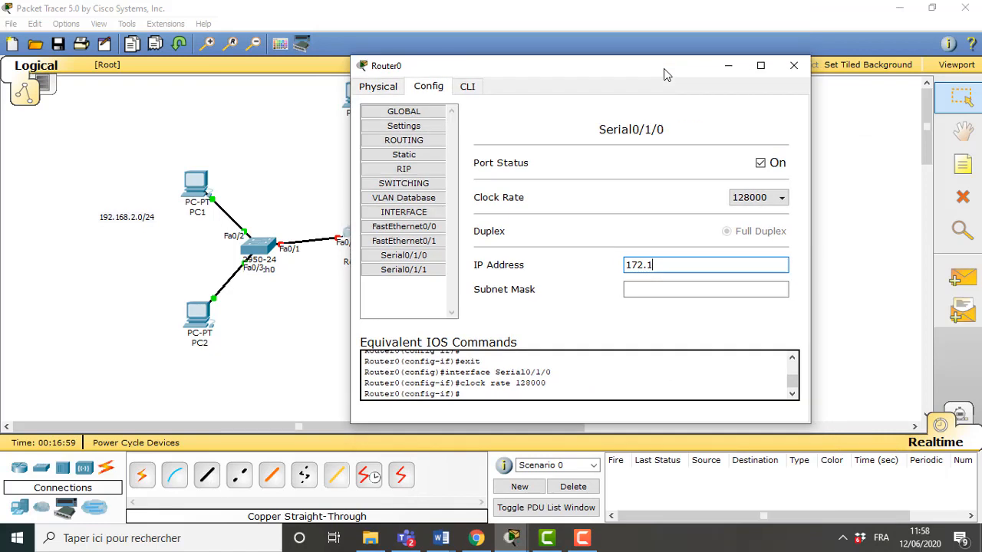
{"action": "type", "text": ".1"}
{"action": "key", "text": "Tab"}
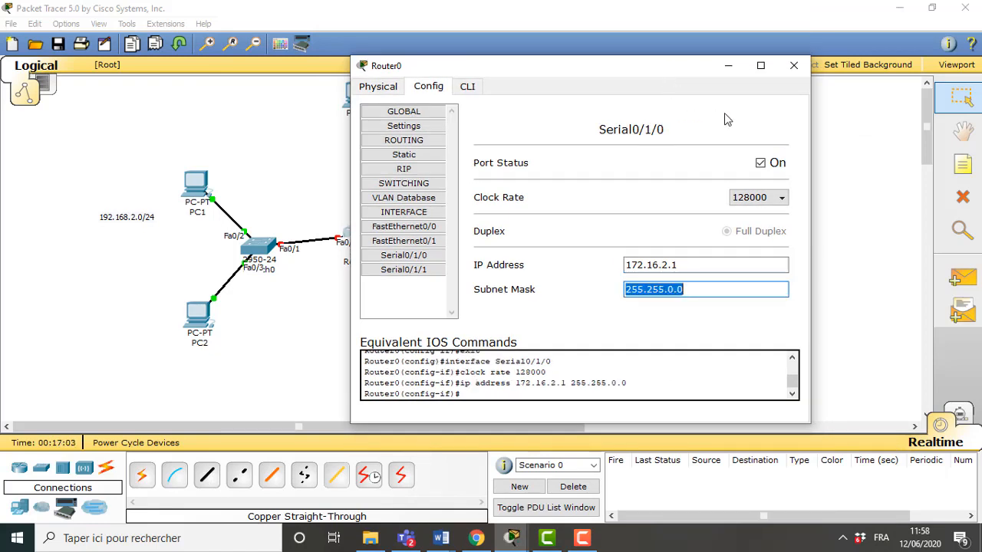
{"action": "left_click", "coordinate": [673, 290]}
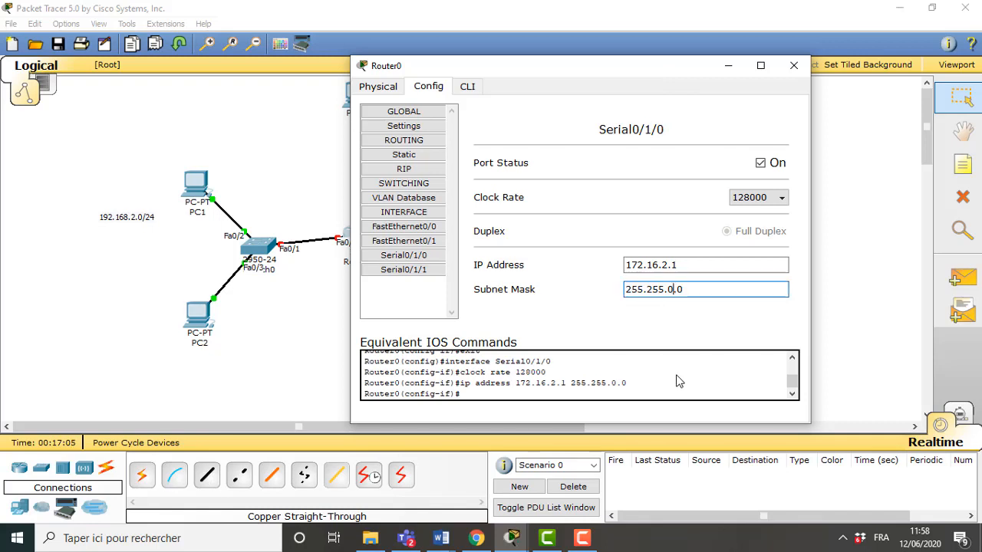
{"action": "key", "text": "BackSpace"}
{"action": "type", "text": "255."}
{"action": "left_click", "coordinate": [407, 274]}
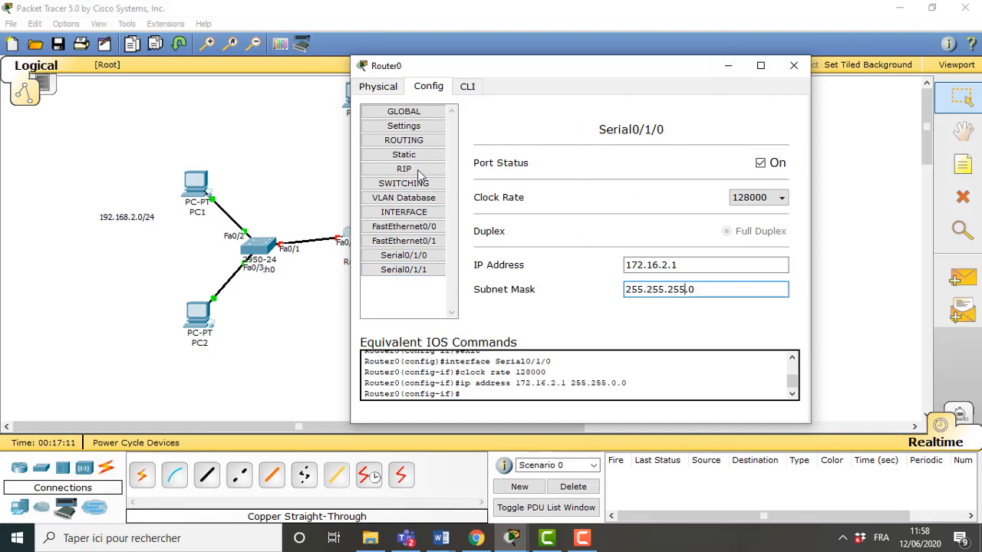
{"action": "left_click", "coordinate": [794, 66]}
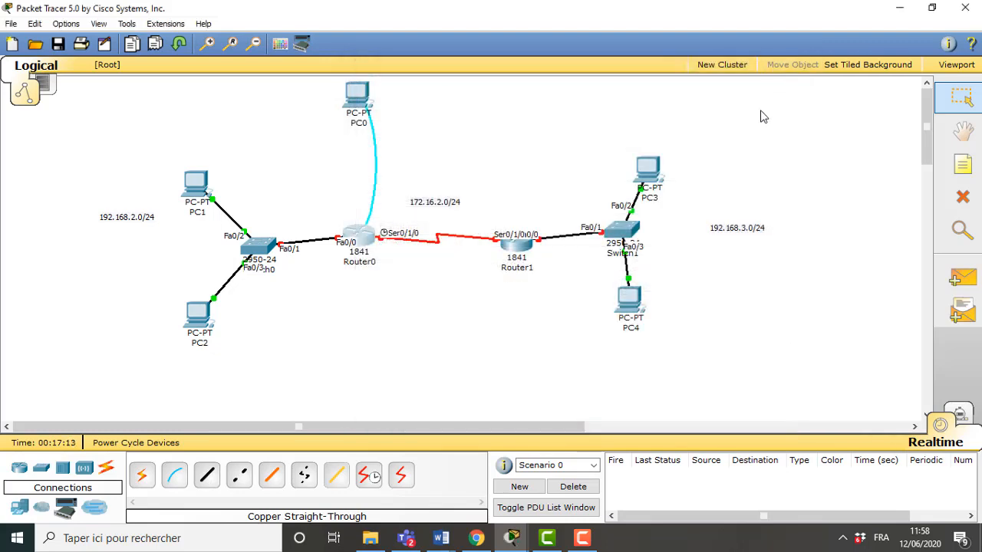
Check the port status of FastEthernet0/1 in Switch0's configuration.
{"action": "left_click", "coordinate": [259, 247]}
{"action": "left_click", "coordinate": [188, 145]}
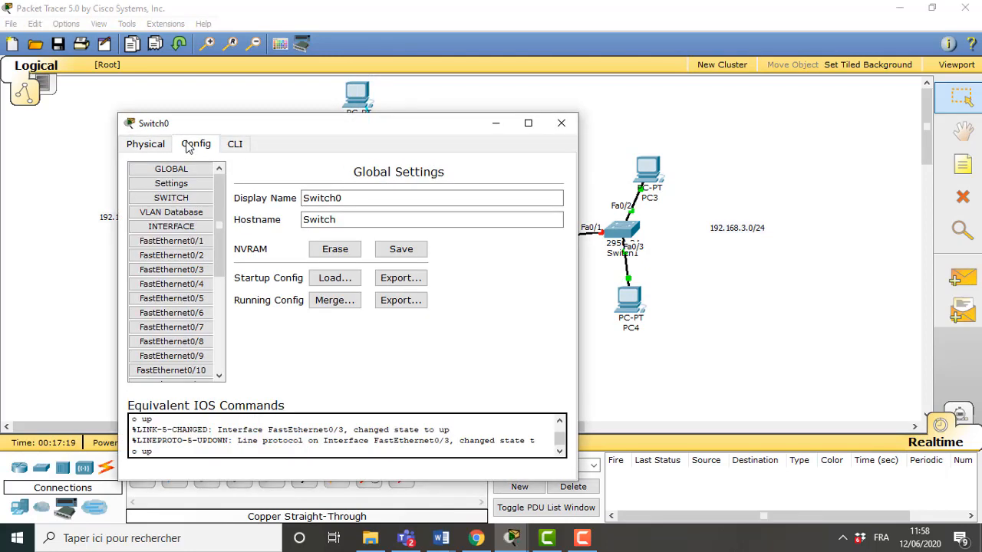
{"action": "left_click_drag", "start_coordinate": [268, 125], "coordinate": [591, 98]}
{"action": "left_click", "coordinate": [514, 215]}
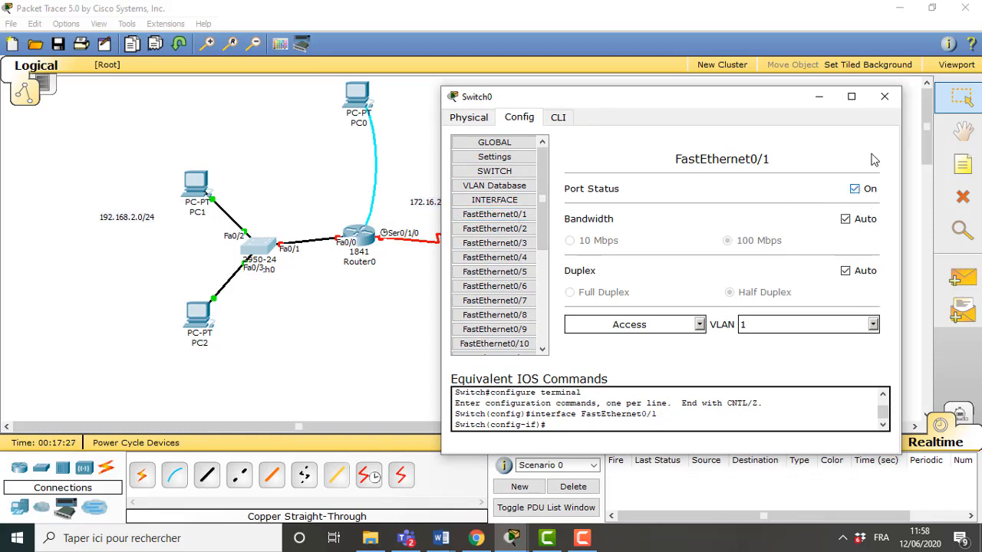
{"action": "left_click", "coordinate": [884, 96]}
Turn on Router0's FastEthernet0/0 port and close the router's configuration.
{"action": "left_click", "coordinate": [367, 232]}
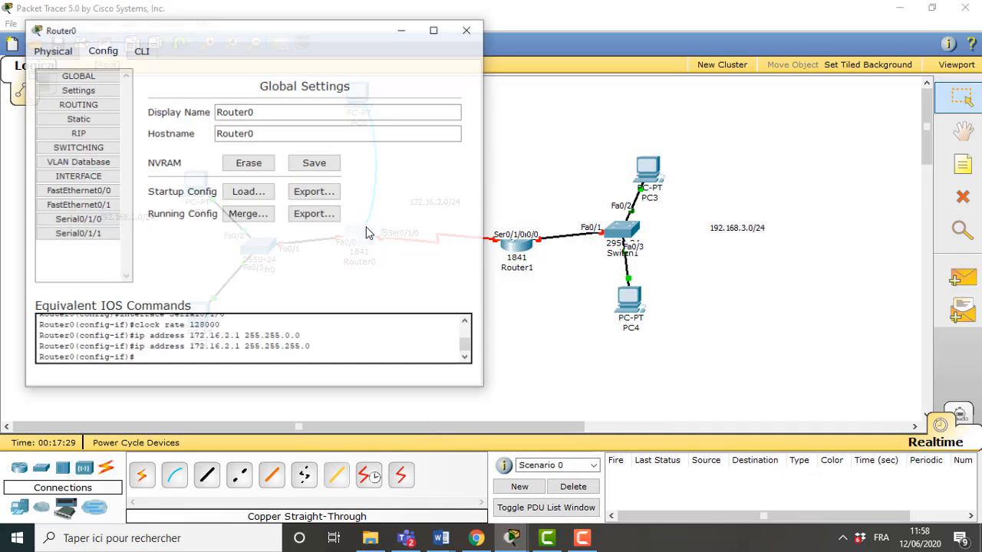
{"action": "left_click", "coordinate": [85, 205]}
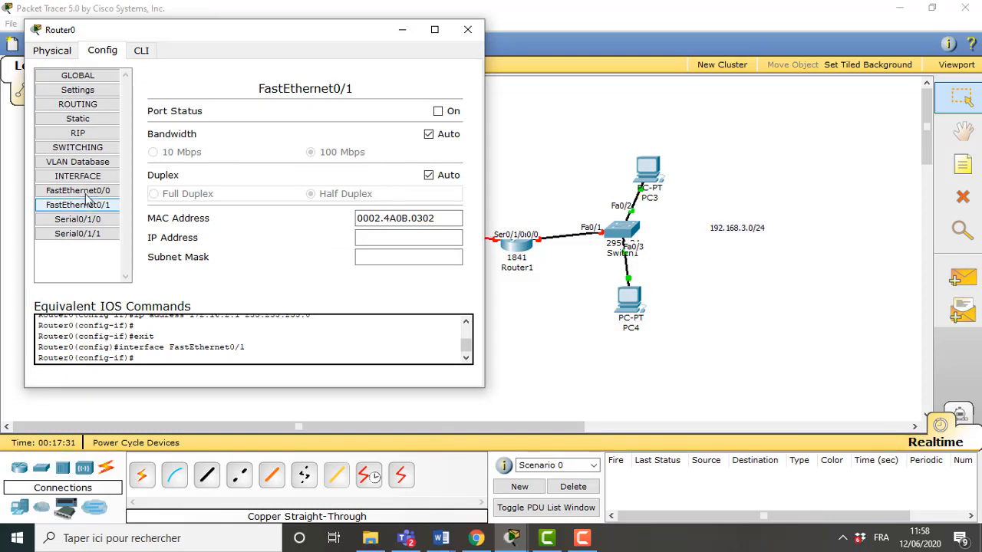
{"action": "left_click", "coordinate": [85, 191]}
{"action": "left_click", "coordinate": [448, 114]}
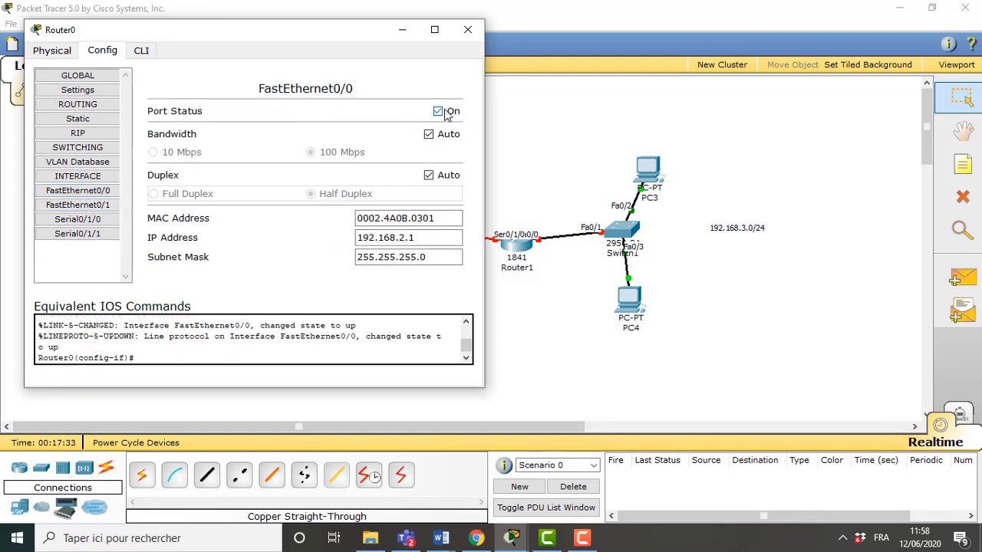
{"action": "left_click", "coordinate": [467, 29]}
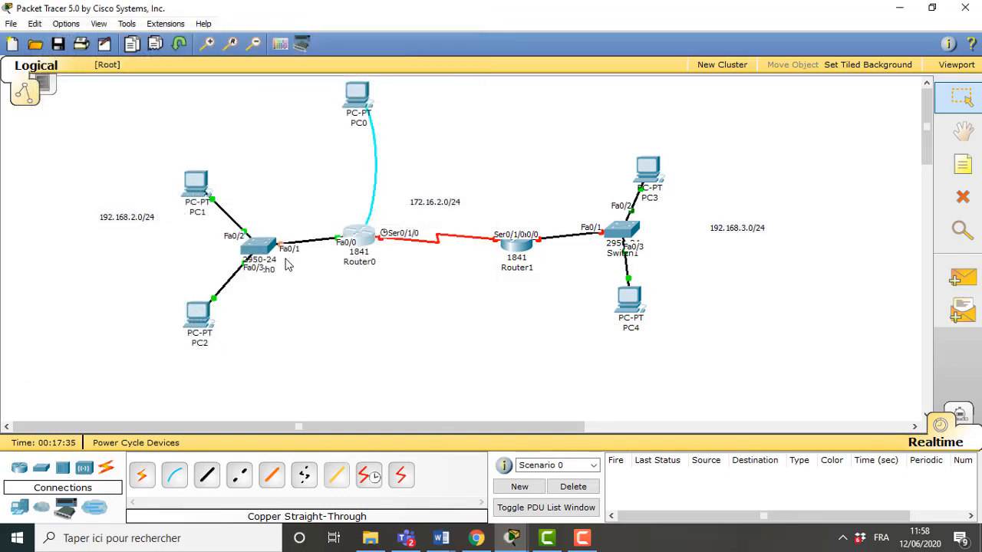
Set the hostname of the second router to Router1 in its global settings.
{"action": "left_click", "coordinate": [515, 246]}
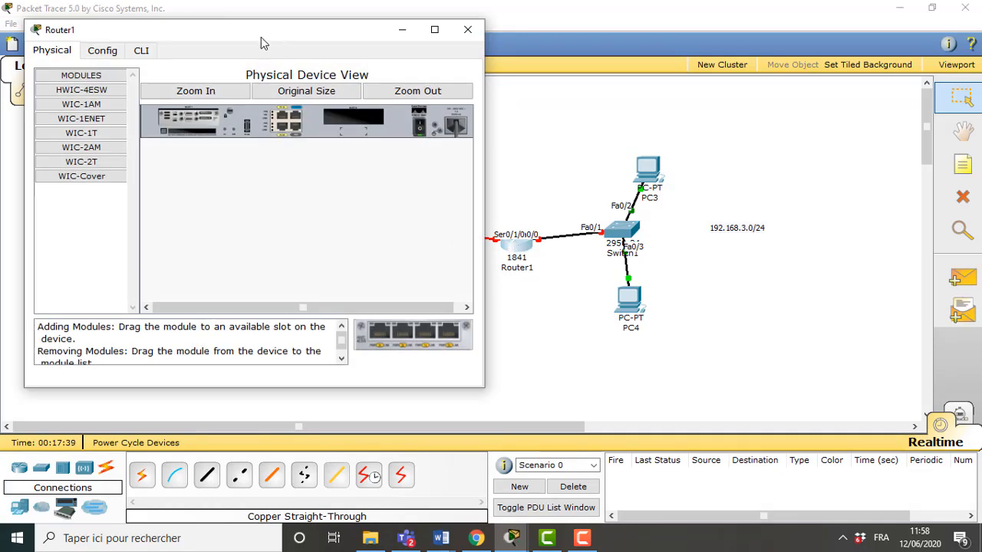
{"action": "left_click", "coordinate": [102, 51]}
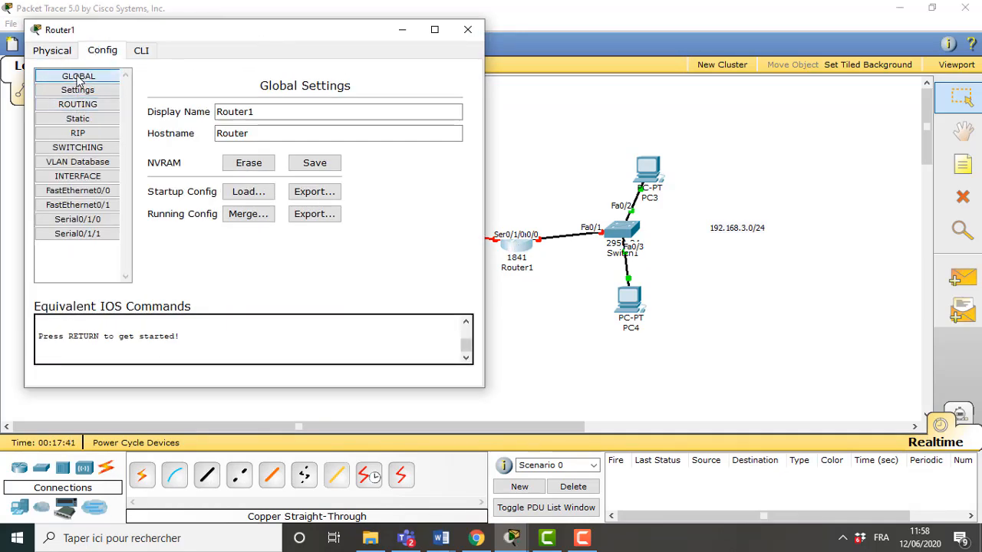
{"action": "left_click", "coordinate": [78, 76]}
{"action": "left_click", "coordinate": [262, 136]}
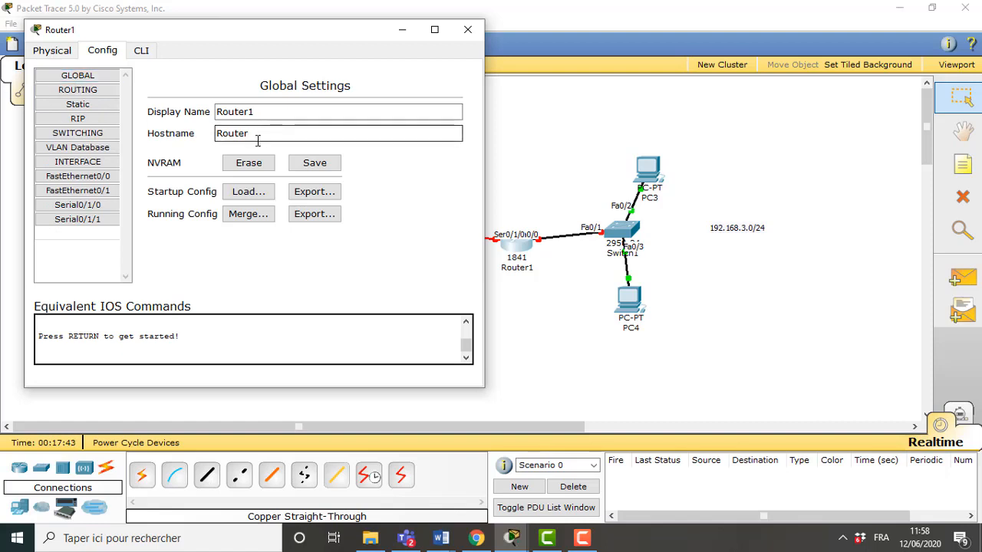
{"action": "left_click", "coordinate": [77, 75]}
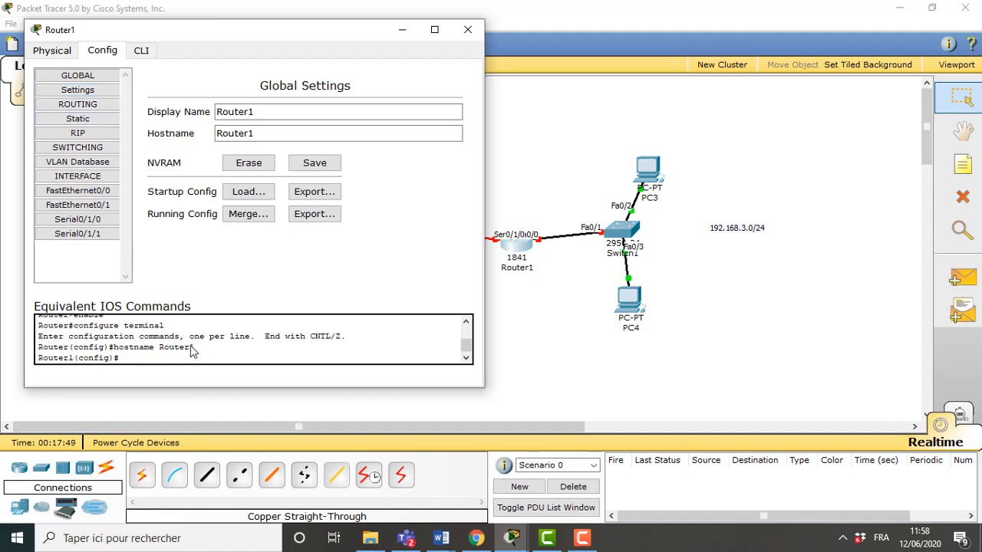
Assign Router1's FastEthernet0/0 the IP address 192.168.3.1 with subnet mask 255.255.255.0 and turn the port on.
{"action": "left_click", "coordinate": [94, 105]}
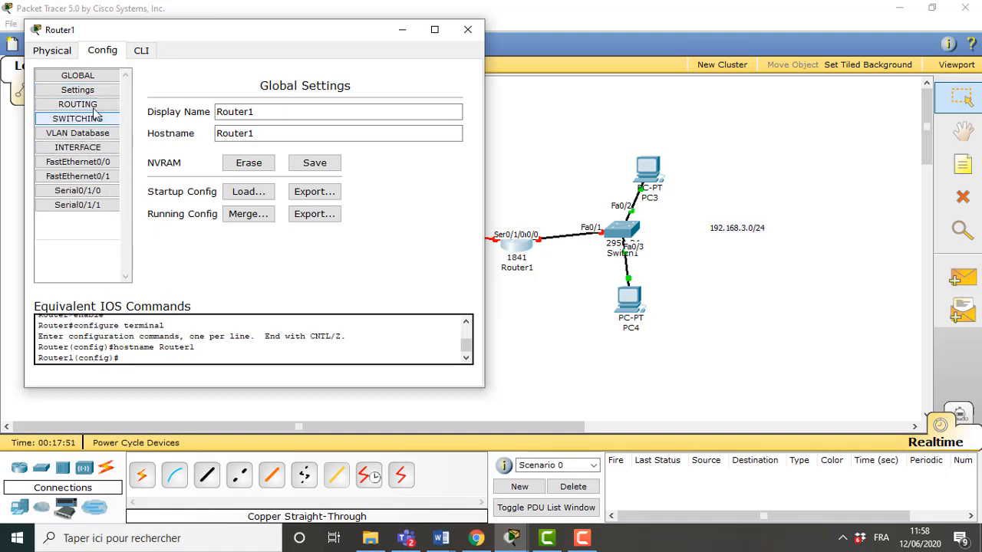
{"action": "left_click", "coordinate": [89, 105]}
{"action": "left_click", "coordinate": [81, 191]}
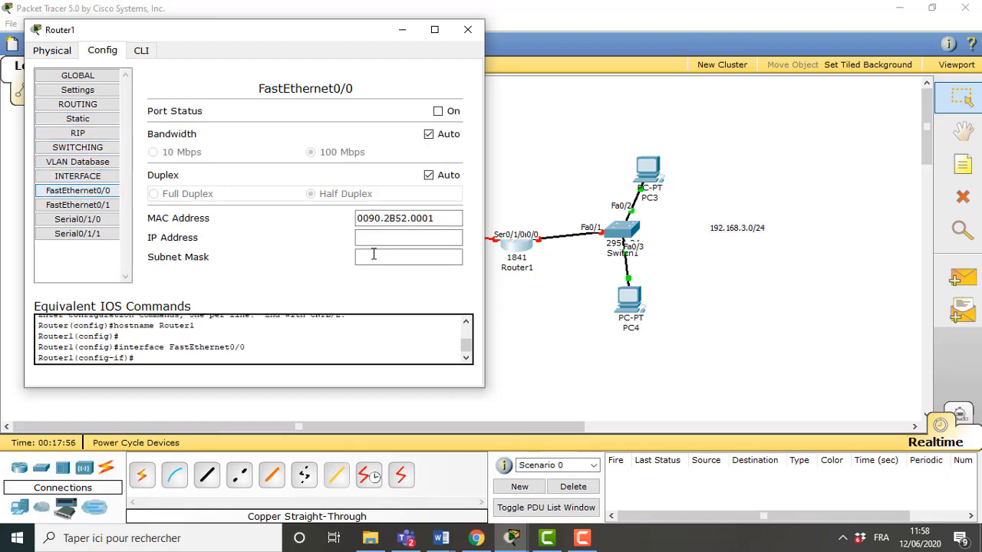
{"action": "mouse_move", "coordinate": [520, 248]}
{"action": "left_mouse_down"}
{"action": "mouse_move", "coordinate": [526, 257]}
{"action": "mouse_move", "coordinate": [489, 262]}
{"action": "mouse_move", "coordinate": [520, 263]}
{"action": "left_mouse_up"}
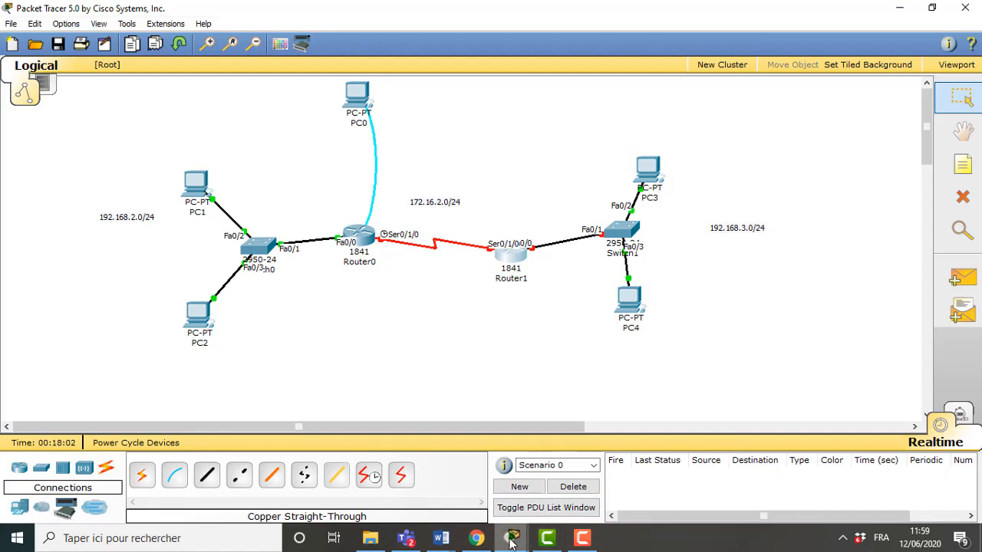
{"action": "left_click", "coordinate": [511, 539]}
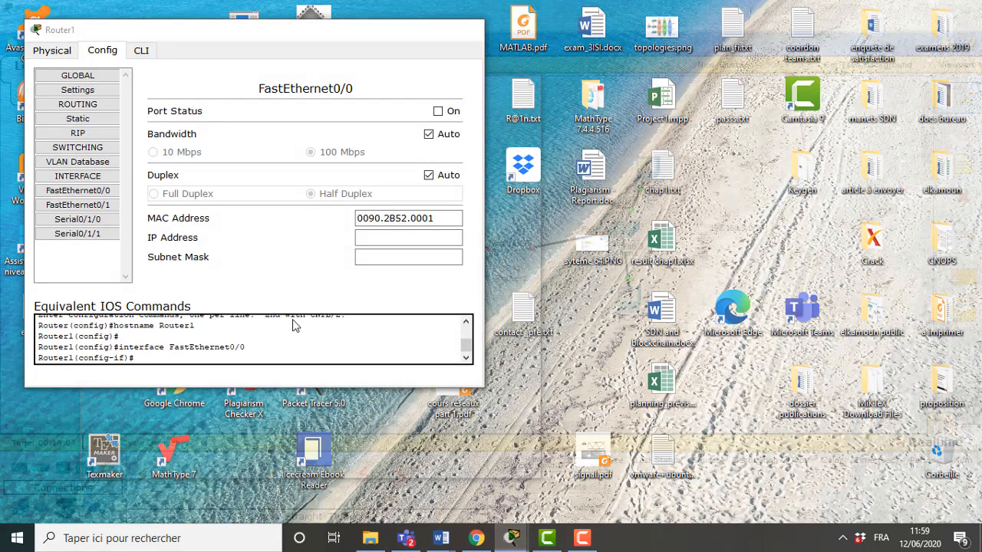
{"action": "left_click", "coordinate": [644, 476]}
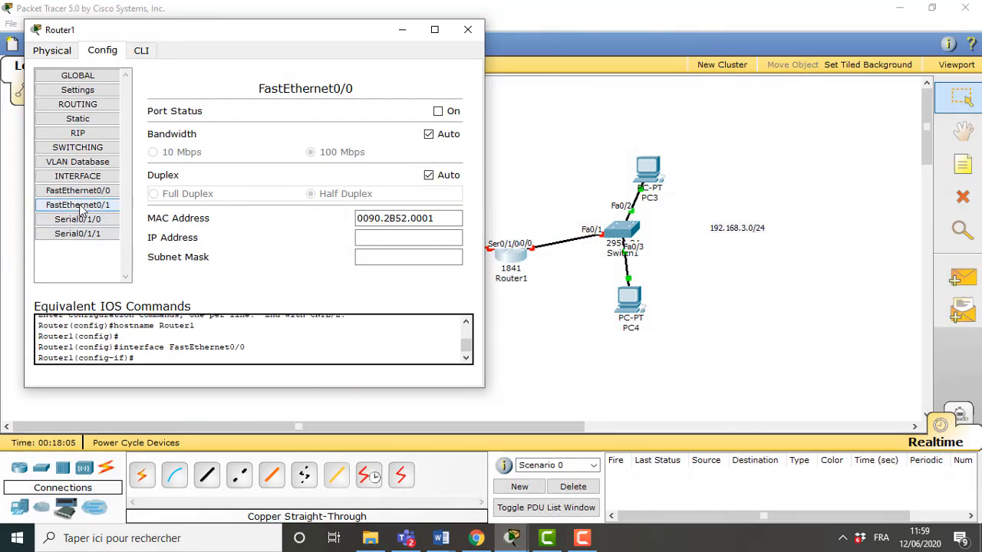
{"action": "left_click", "coordinate": [77, 190]}
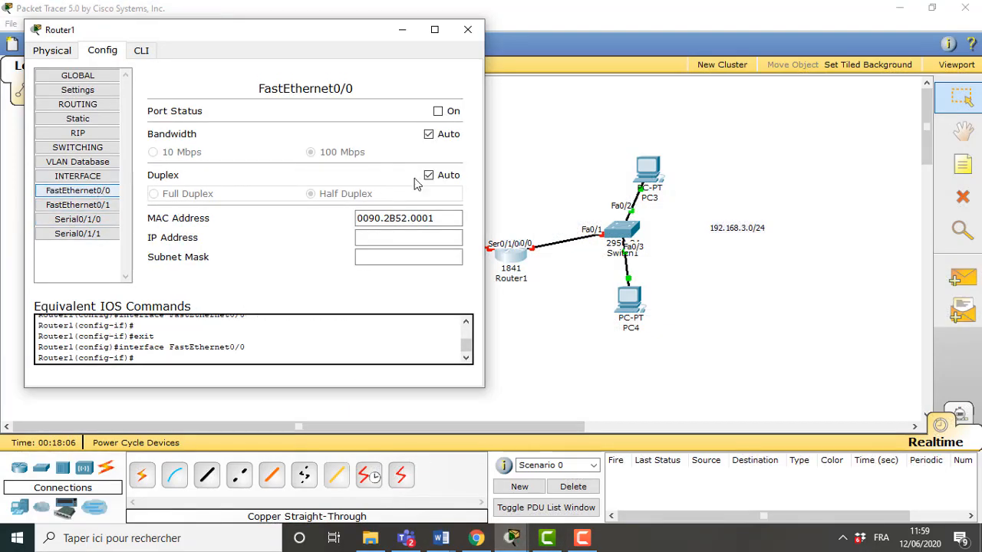
{"action": "left_click", "coordinate": [408, 238]}
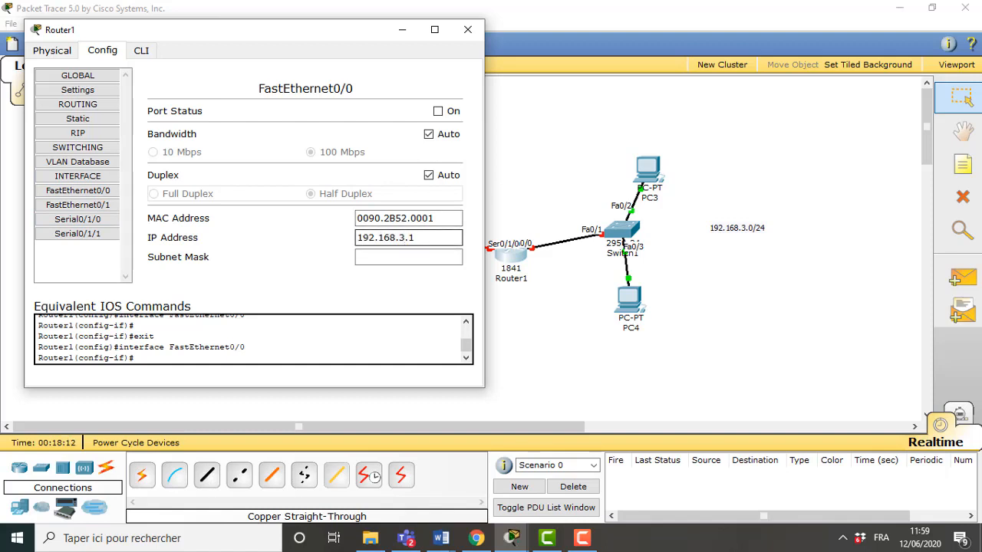
{"action": "left_click", "coordinate": [376, 257]}
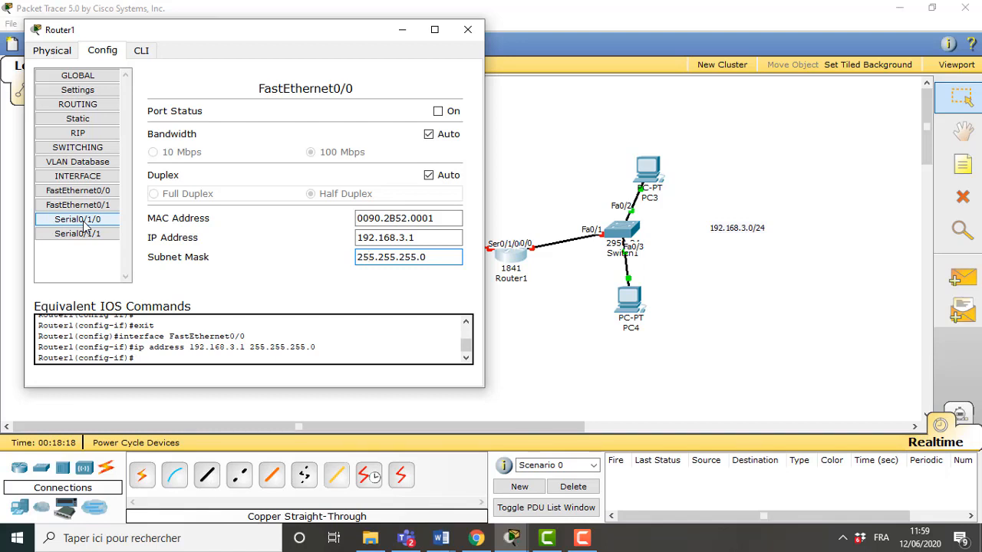
{"action": "left_click", "coordinate": [438, 111]}
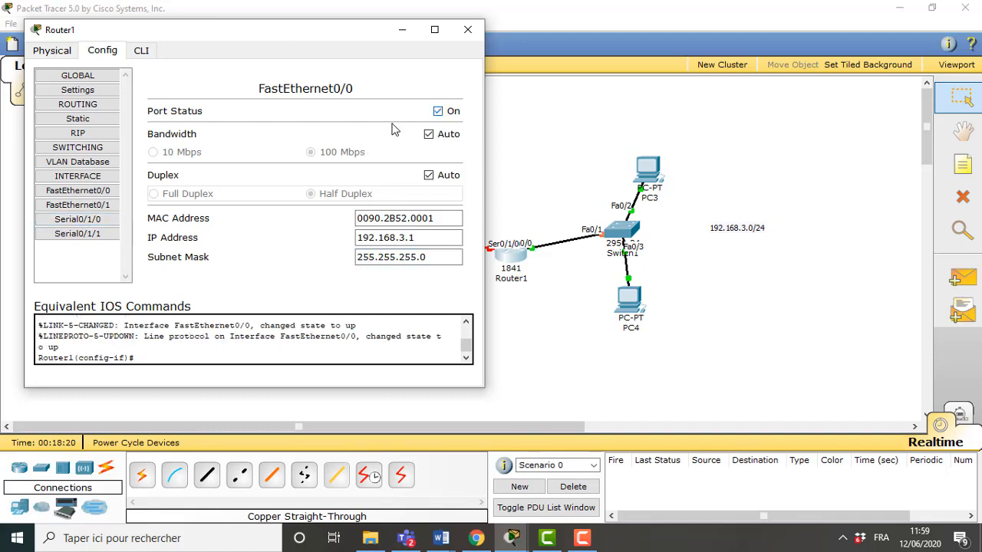
Assign Router1's Serial0/1/0 the IP address 172.16.2.2 with subnet mask 255.255.255.0 and turn the port on.
{"action": "left_click", "coordinate": [83, 219]}
{"action": "left_click", "coordinate": [318, 228]}
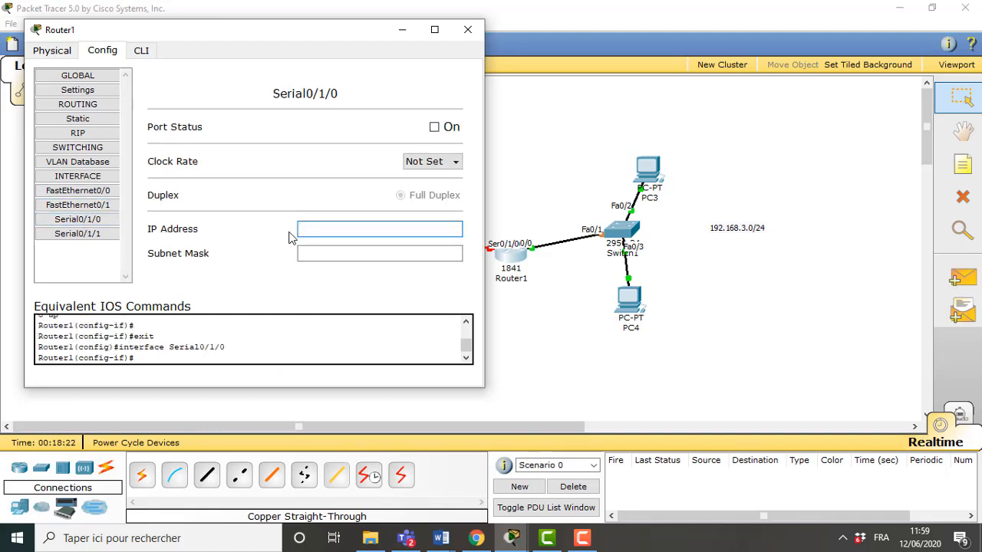
{"action": "type", "text": "172.16."}
{"action": "left_click_drag", "start_coordinate": [286, 31], "coordinate": [184, 44]}
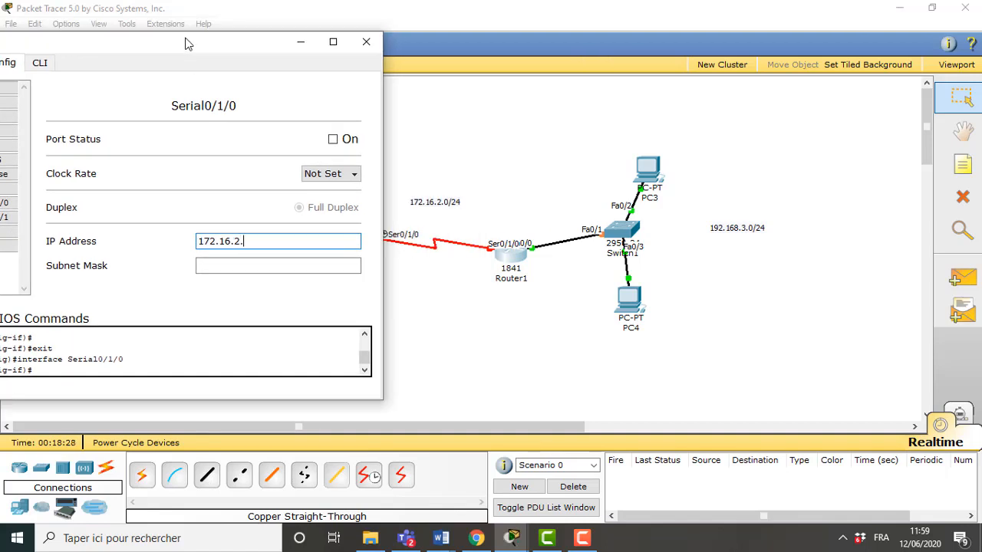
{"action": "key", "text": "Tab"}
{"action": "key", "text": "Right"}
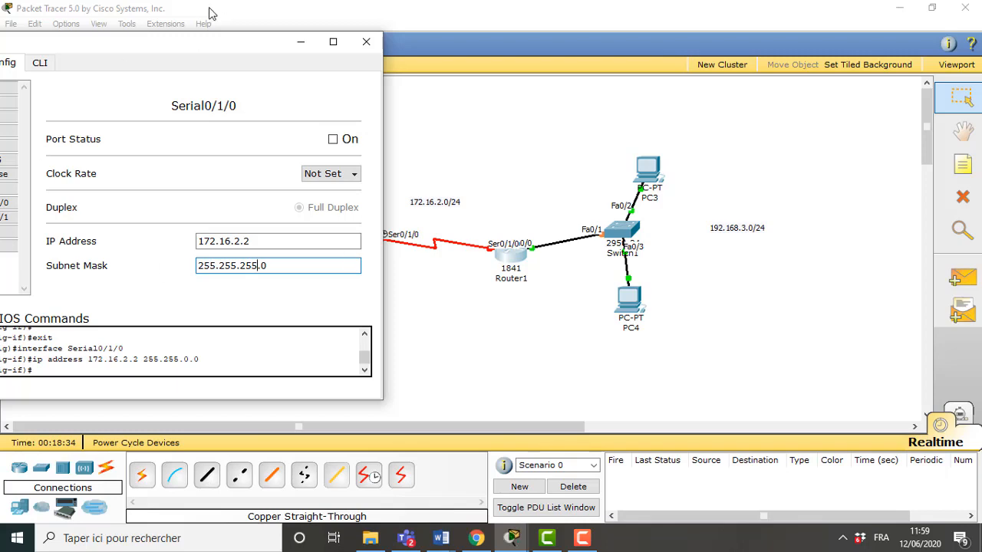
{"action": "left_click_drag", "start_coordinate": [197, 48], "coordinate": [432, 42]}
{"action": "left_click_drag", "start_coordinate": [571, 30], "coordinate": [649, 15]}
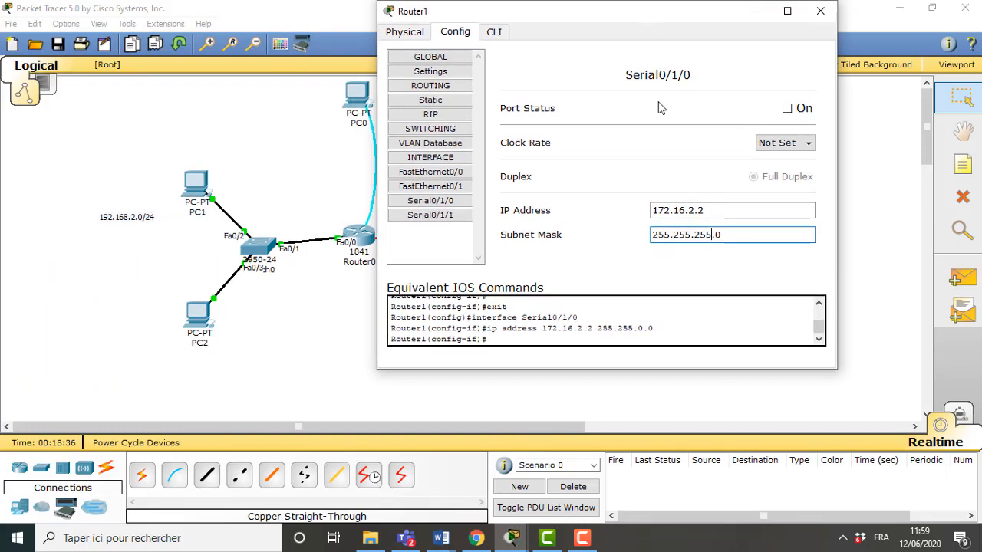
{"action": "left_click", "coordinate": [795, 114]}
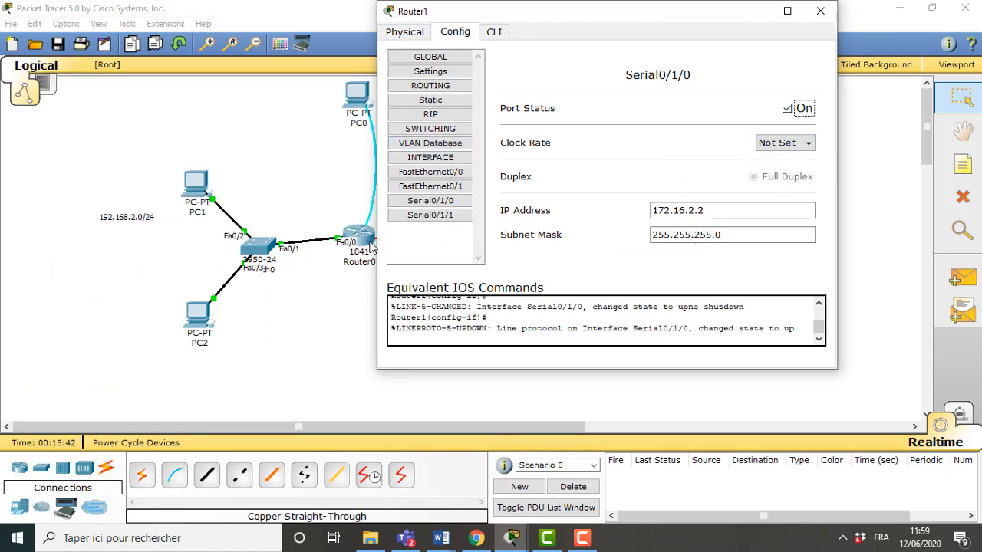
Close Router1's configuration and assign PC1's FastEthernet the IP address 192.168.2.2 with subnet mask 255.255.255.0.
{"action": "left_click", "coordinate": [828, 16]}
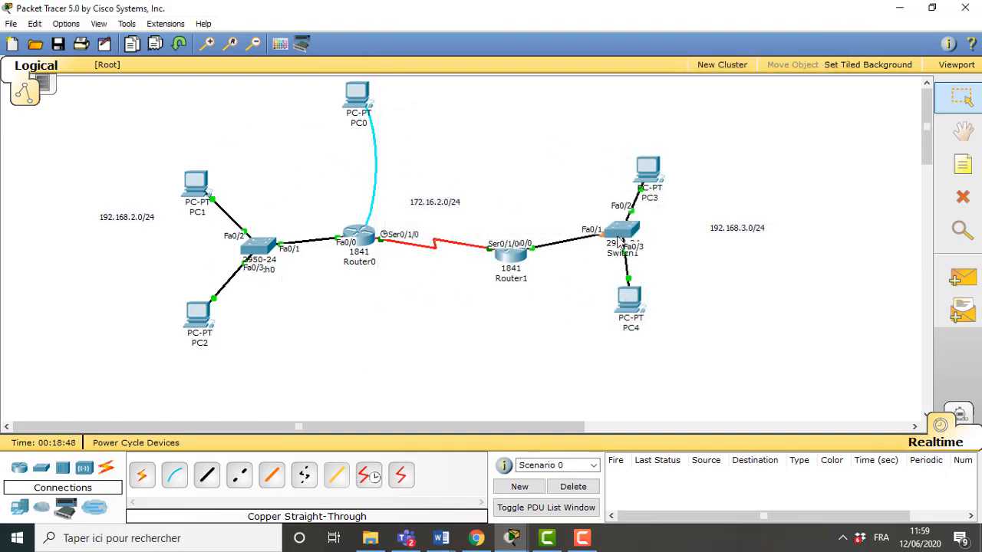
{"action": "left_click", "coordinate": [196, 191]}
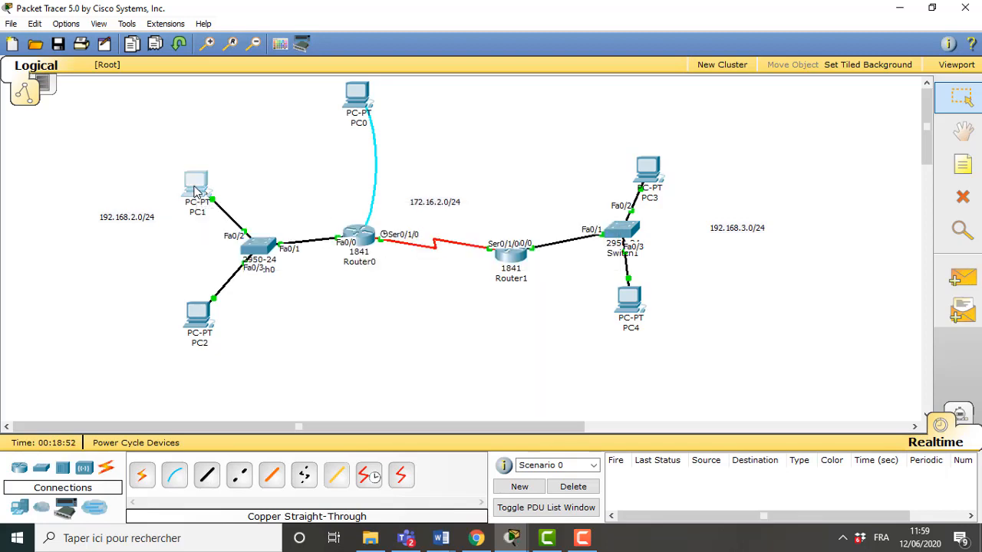
{"action": "left_click_drag", "start_coordinate": [258, 23], "coordinate": [509, 27]}
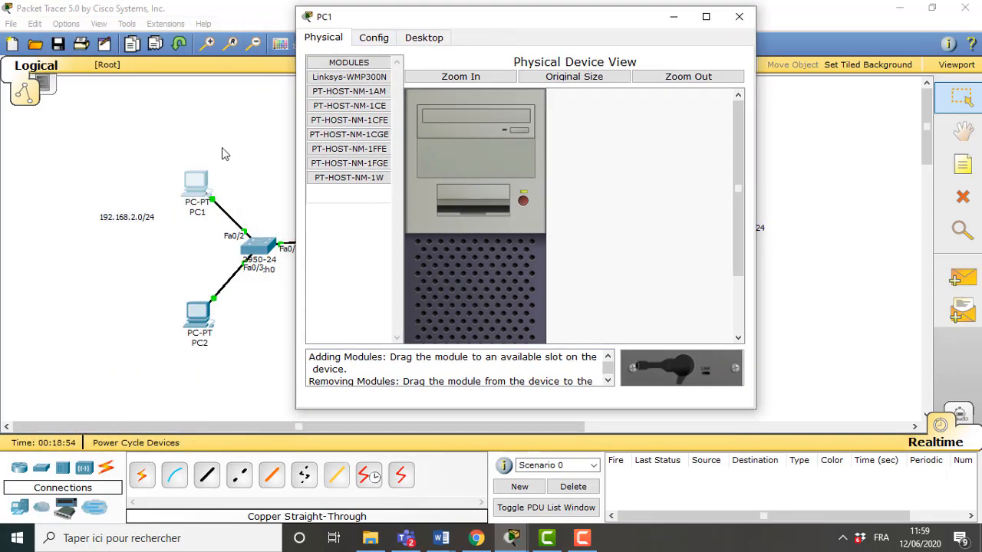
{"action": "left_click", "coordinate": [376, 38]}
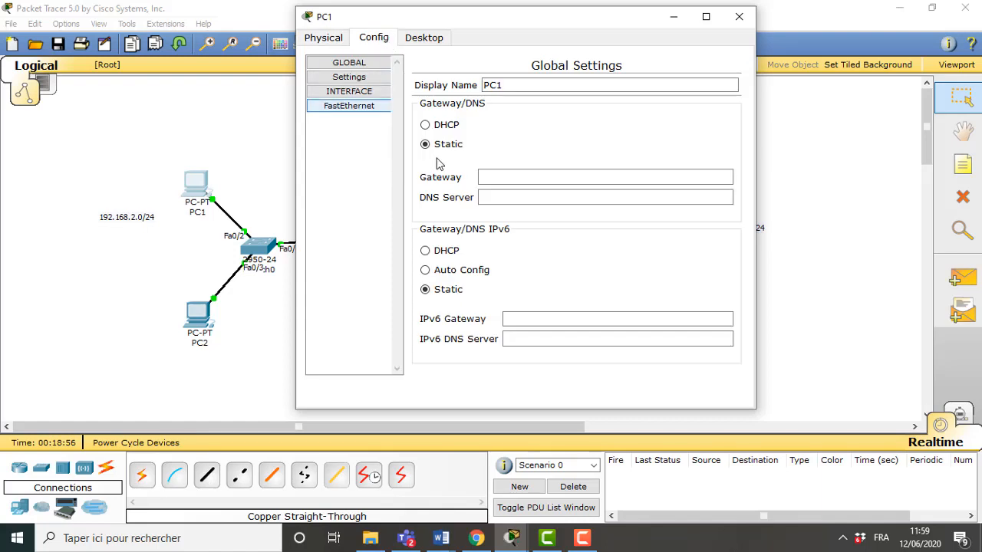
{"action": "left_click", "coordinate": [355, 106]}
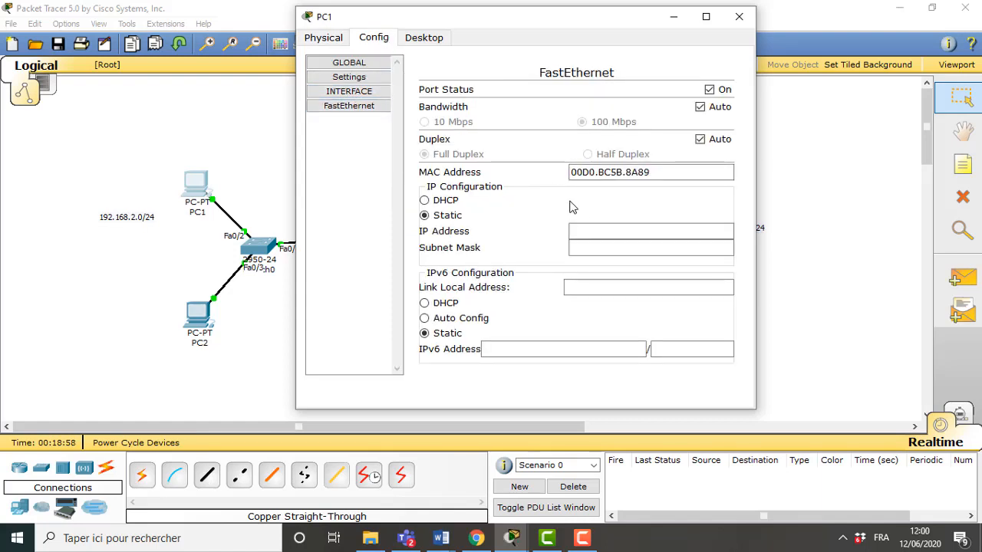
{"action": "left_click", "coordinate": [579, 230]}
{"action": "type", "text": "192.168.2.2"}
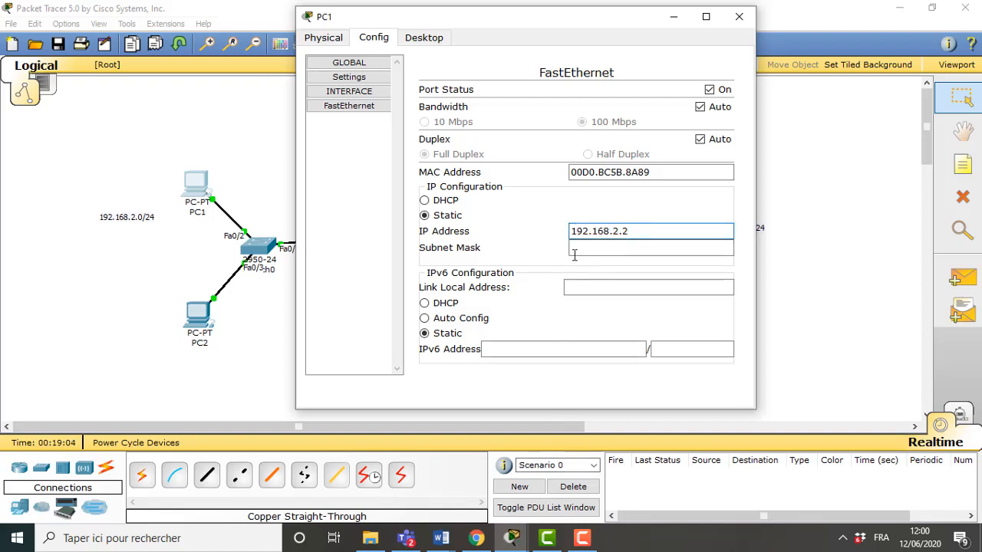
{"action": "left_click", "coordinate": [576, 249]}
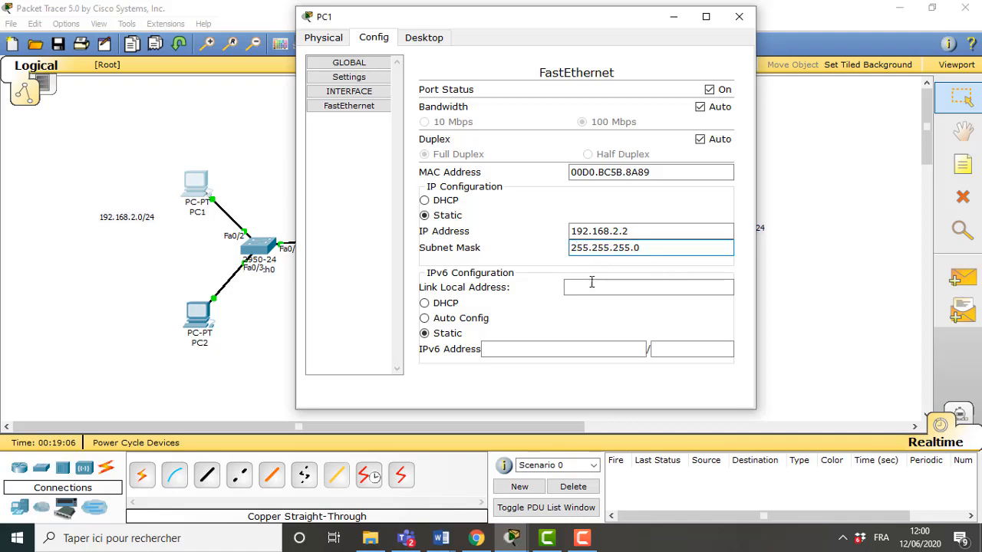
Set PC1's gateway to 192.168.2.1 in its global settings and close its configuration.
{"action": "left_click", "coordinate": [362, 79]}
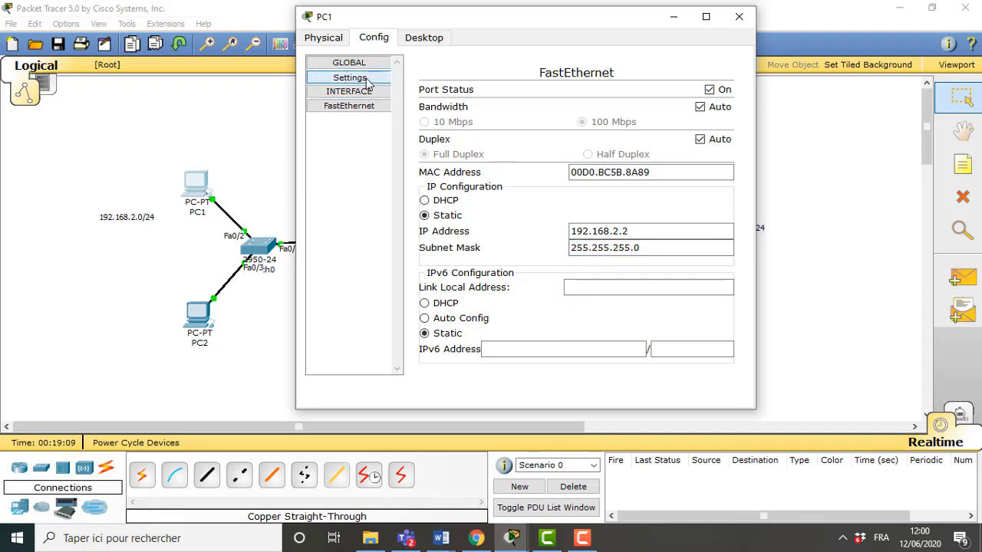
{"action": "left_click", "coordinate": [502, 171]}
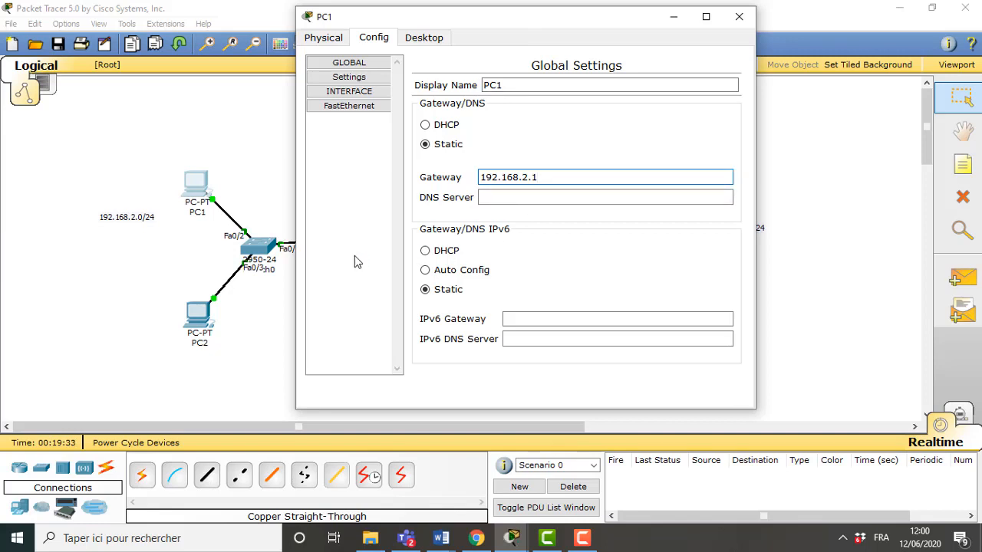
{"action": "left_click", "coordinate": [738, 16]}
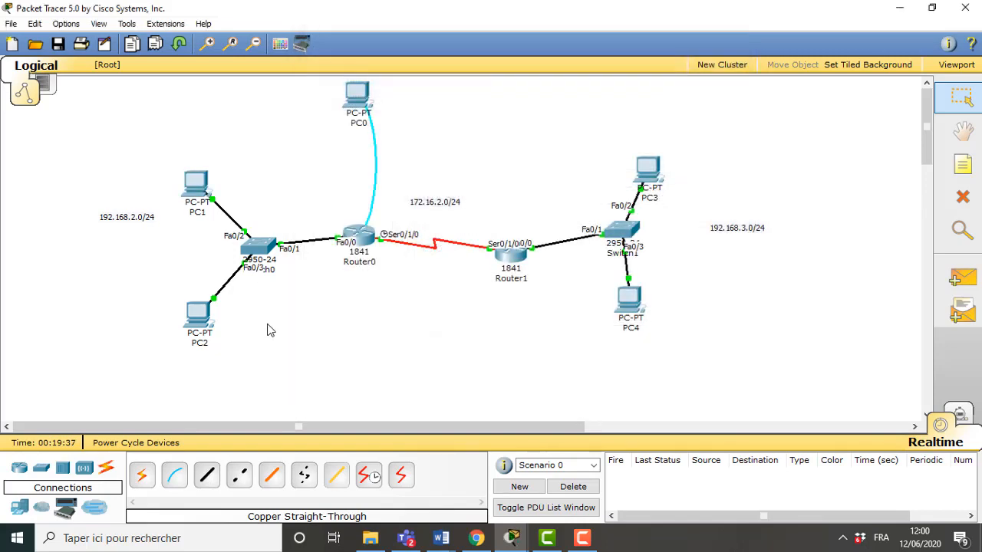
Assign PC2's FastEthernet interface the static IP address 192.168.2.3 with subnet mask 255.255.255.0.
{"action": "left_click", "coordinate": [198, 313]}
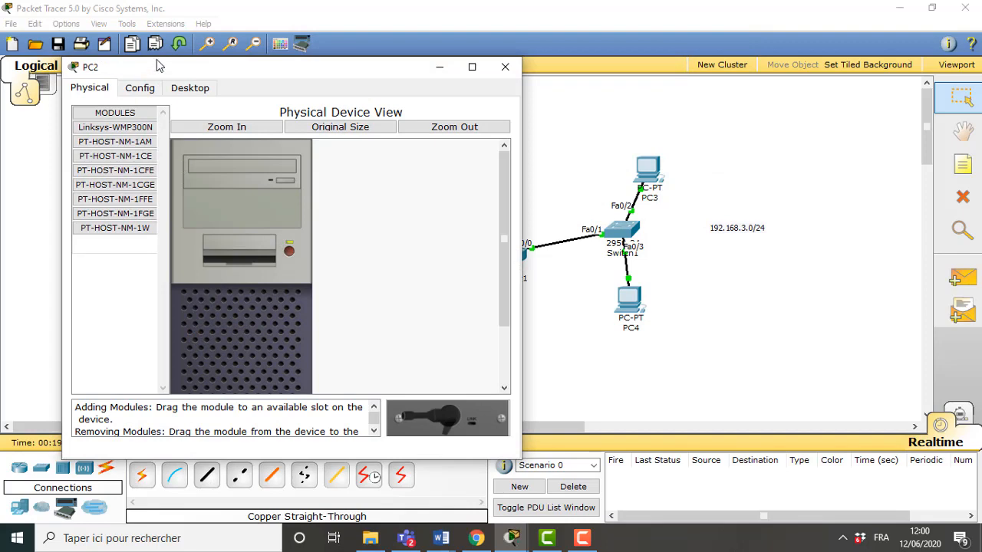
{"action": "left_click_drag", "start_coordinate": [364, 64], "coordinate": [606, 43]}
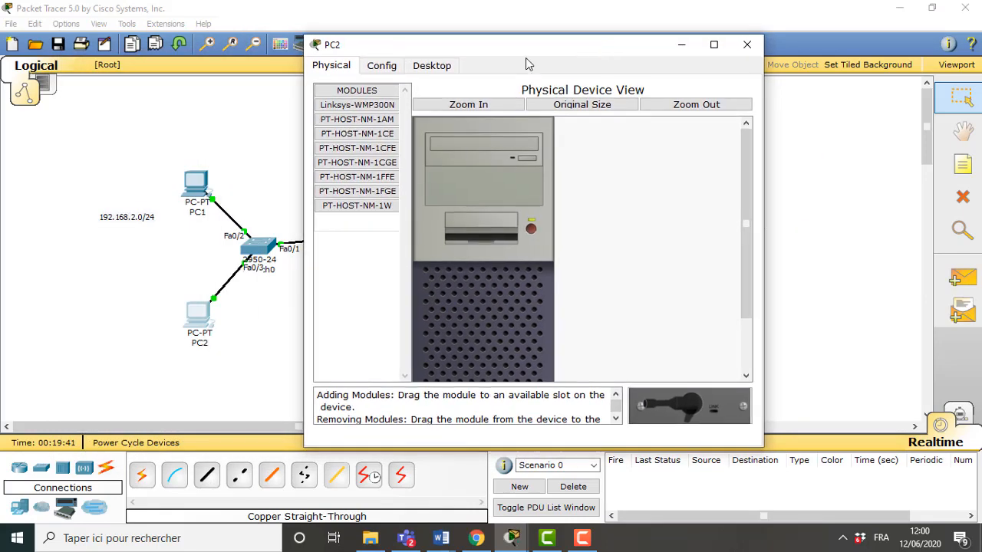
{"action": "left_click", "coordinate": [379, 68]}
{"action": "left_click", "coordinate": [365, 134]}
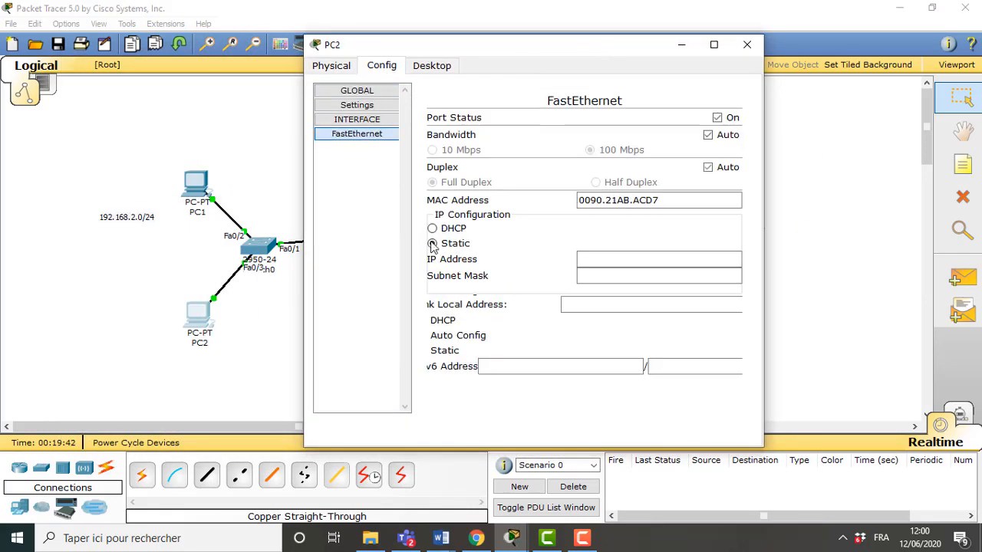
{"action": "left_click", "coordinate": [580, 264]}
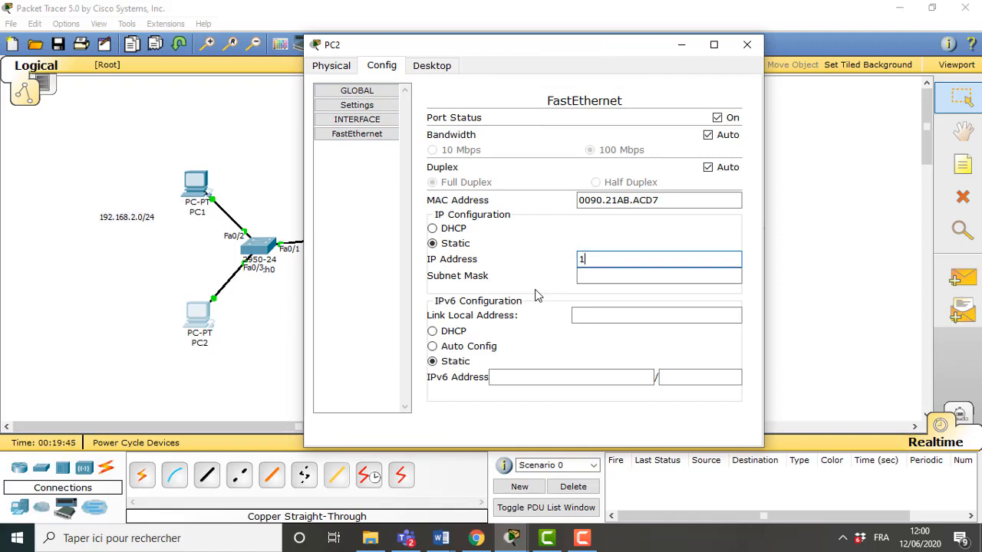
{"action": "type", "text": "192.168.2.3"}
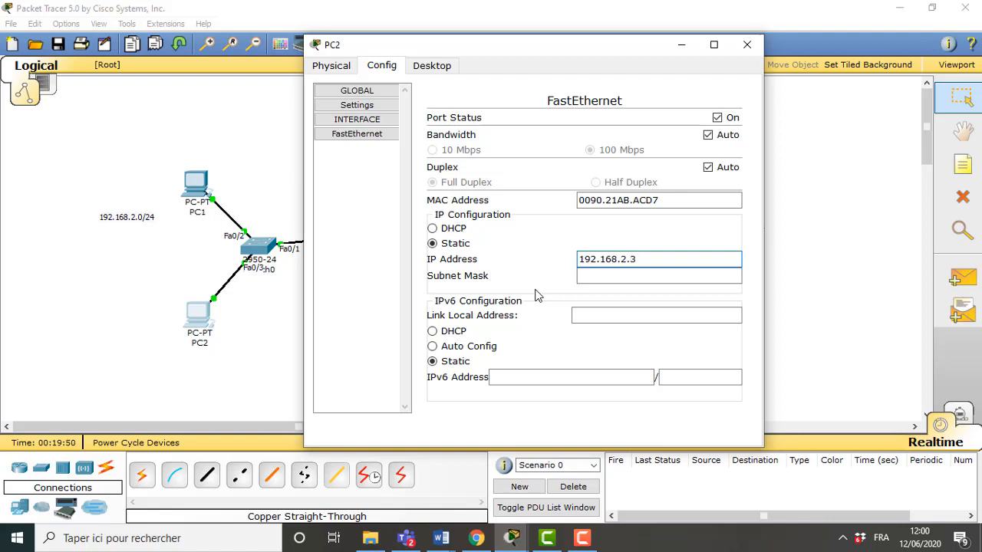
{"action": "key", "text": "Tab"}
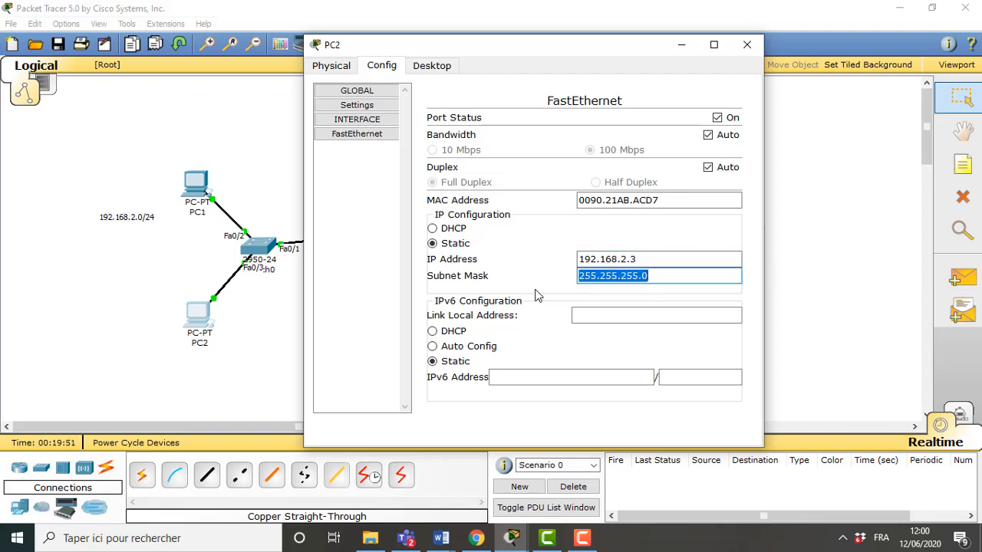
Enter PC2's static gateway address, within the 192.168.2.0/24 network, in its global settings and close its configuration.
{"action": "left_click", "coordinate": [357, 105]}
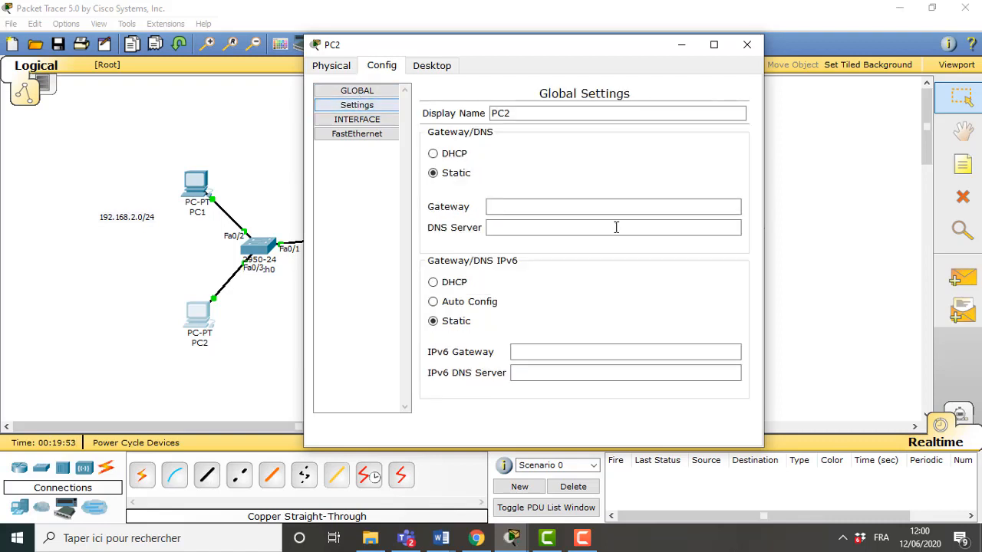
{"action": "left_click", "coordinate": [541, 214]}
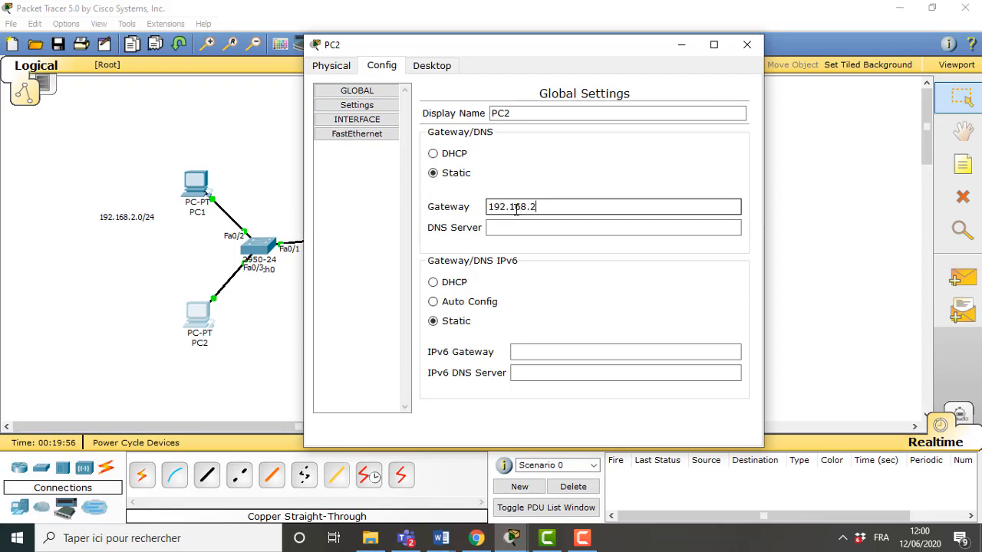
{"action": "left_click", "coordinate": [747, 45]}
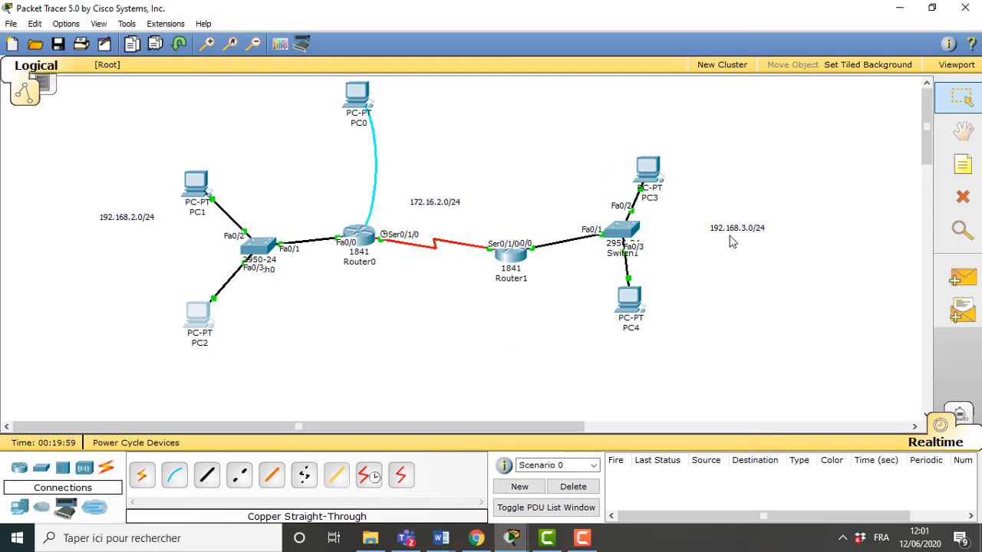
Set PC3's static gateway to 192.168.3.1 in its global settings.
{"action": "left_click", "coordinate": [655, 184]}
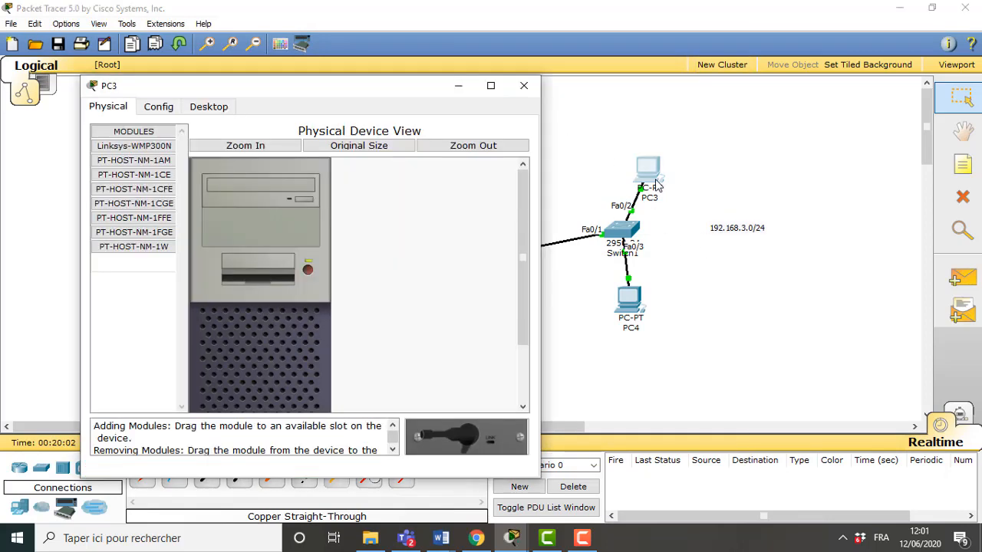
{"action": "left_click", "coordinate": [161, 108]}
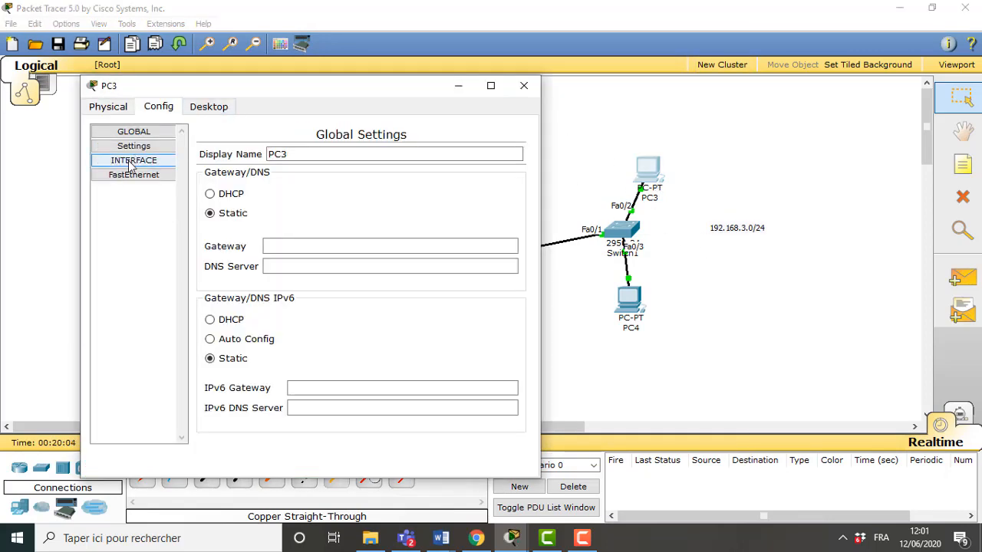
{"action": "left_click", "coordinate": [323, 244]}
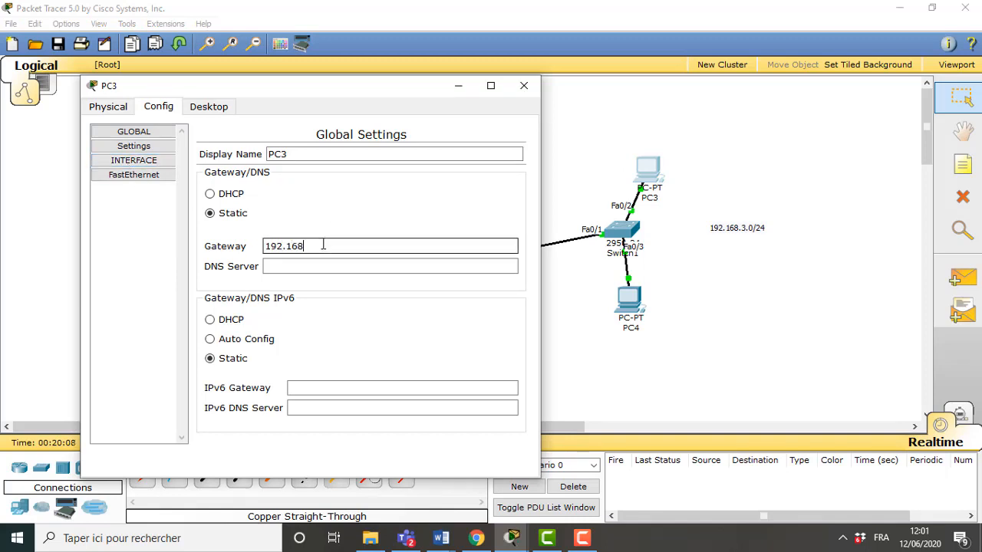
{"action": "type", "text": "192.168.3.1"}
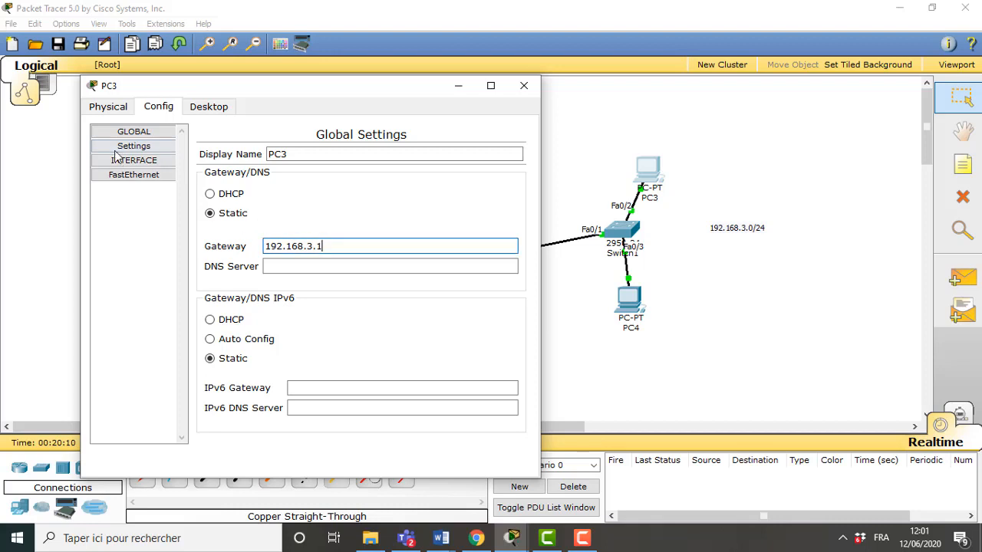
Assign PC3's FastEthernet interface the static IP address 192.168.3.2 with the default subnet mask, and close its configuration.
{"action": "left_click", "coordinate": [115, 175]}
{"action": "left_click", "coordinate": [378, 308]}
{"action": "left_click", "coordinate": [372, 306]}
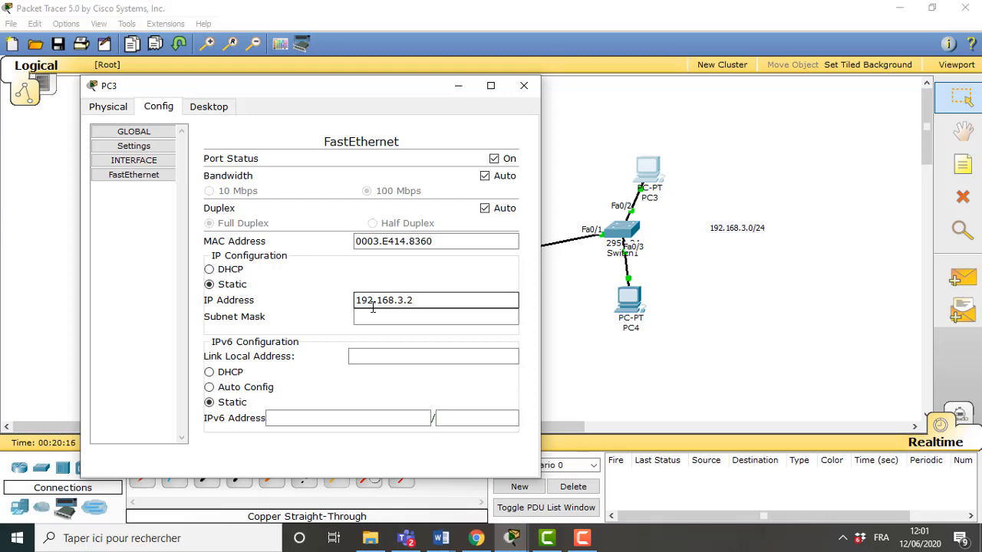
{"action": "key", "text": "Tab"}
{"action": "left_click", "coordinate": [524, 85]}
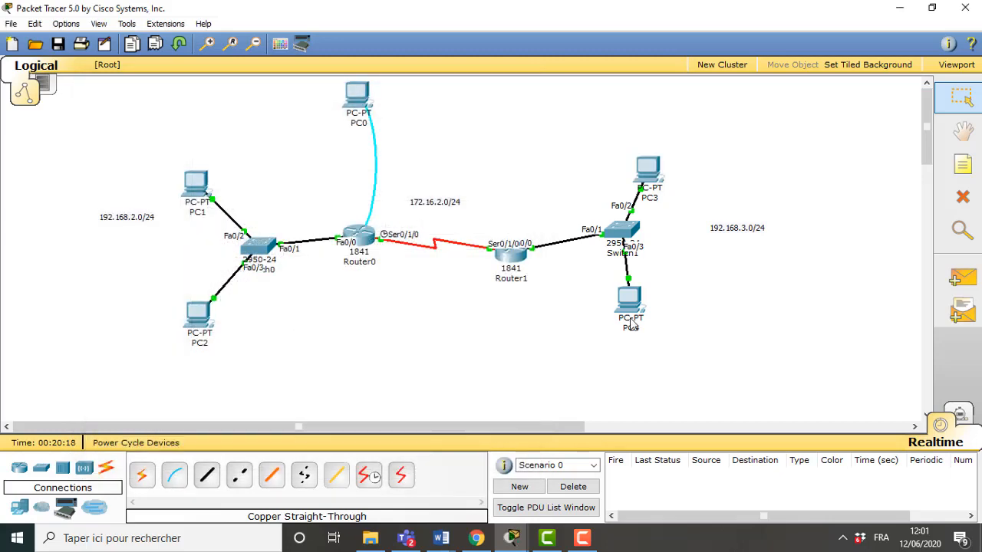
Set PC4's static gateway to 192.168.3.2 in its global settings.
{"action": "left_click", "coordinate": [628, 300]}
{"action": "left_click", "coordinate": [196, 127]}
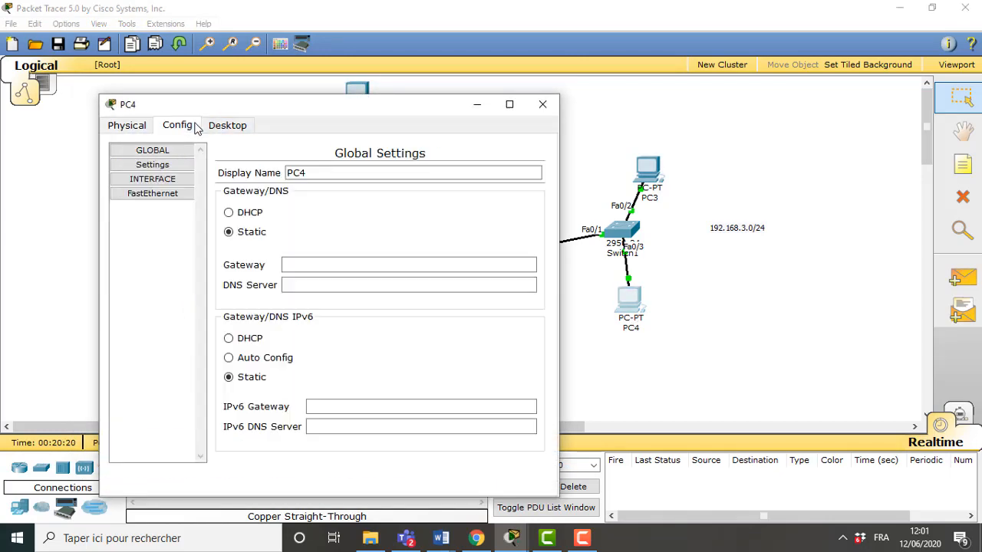
{"action": "left_click", "coordinate": [297, 262]}
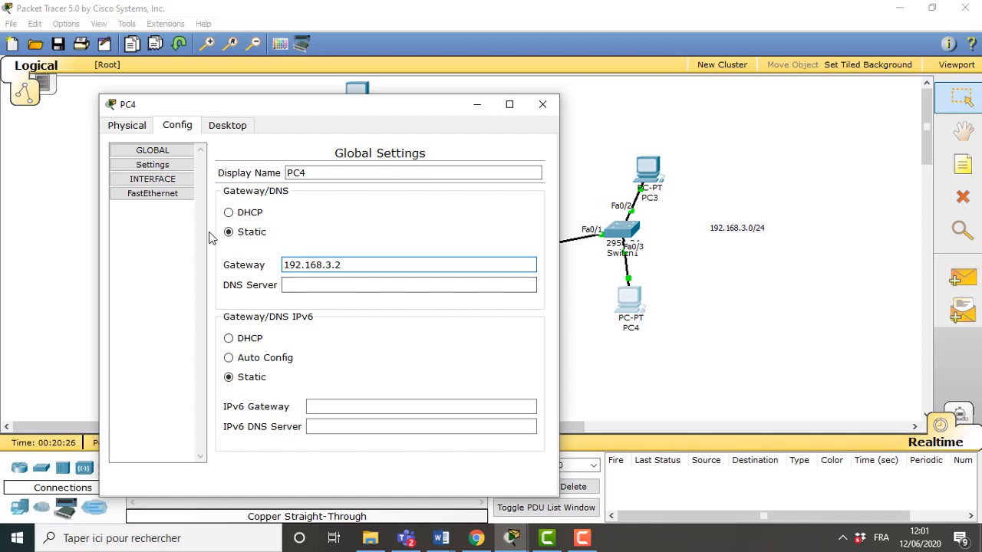
Assign PC4's FastEthernet interface the static IP address 192.168.3.3 with subnet mask 255.255.255.0, and close its configuration.
{"action": "left_click", "coordinate": [152, 184]}
{"action": "left_click", "coordinate": [152, 193]}
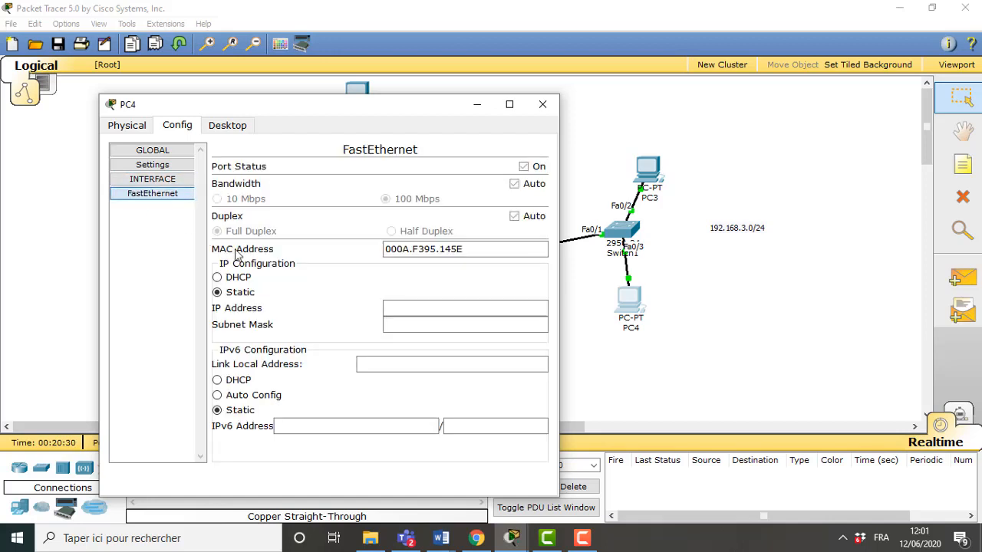
{"action": "left_click", "coordinate": [392, 320]}
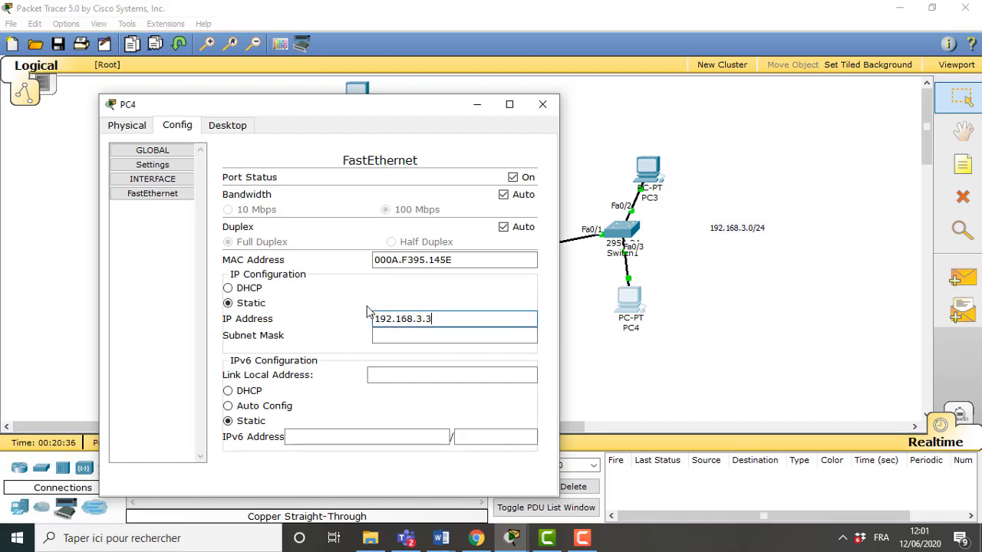
{"action": "key", "text": "Tab"}
{"action": "left_click", "coordinate": [542, 104]}
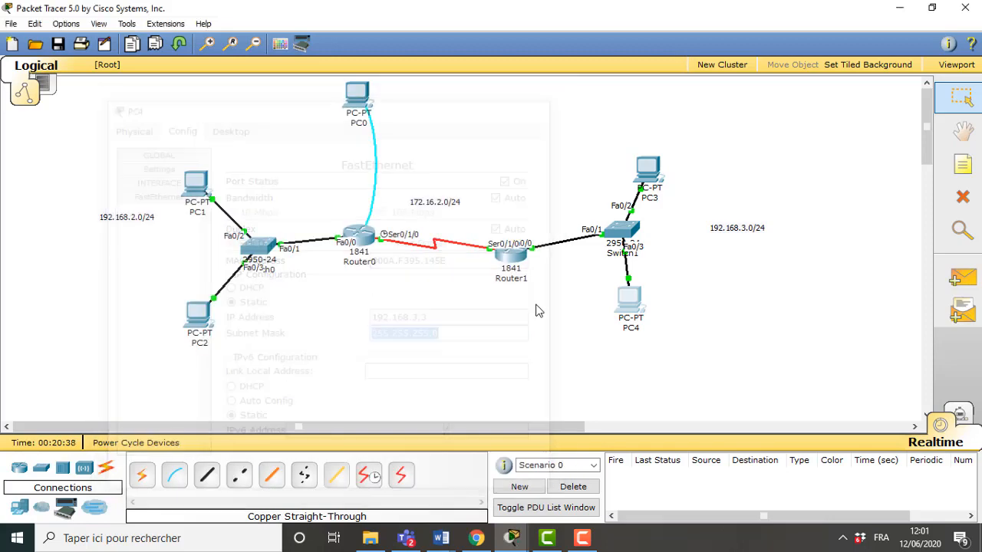
Test connectivity within each LAN by sending a simple PDU from PC1 to PC2 and another from PC3 to PC4.
{"action": "left_click", "coordinate": [963, 279]}
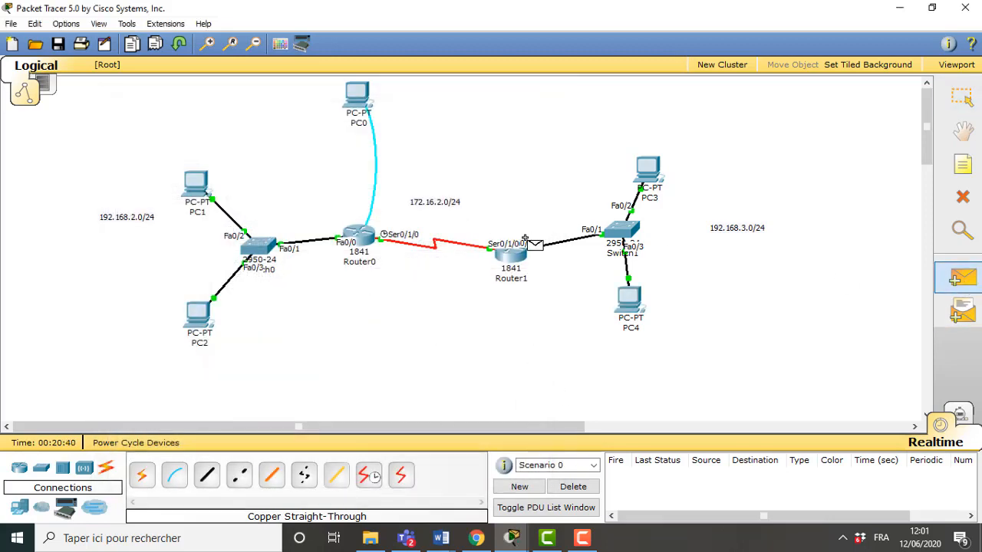
{"action": "left_click", "coordinate": [196, 192]}
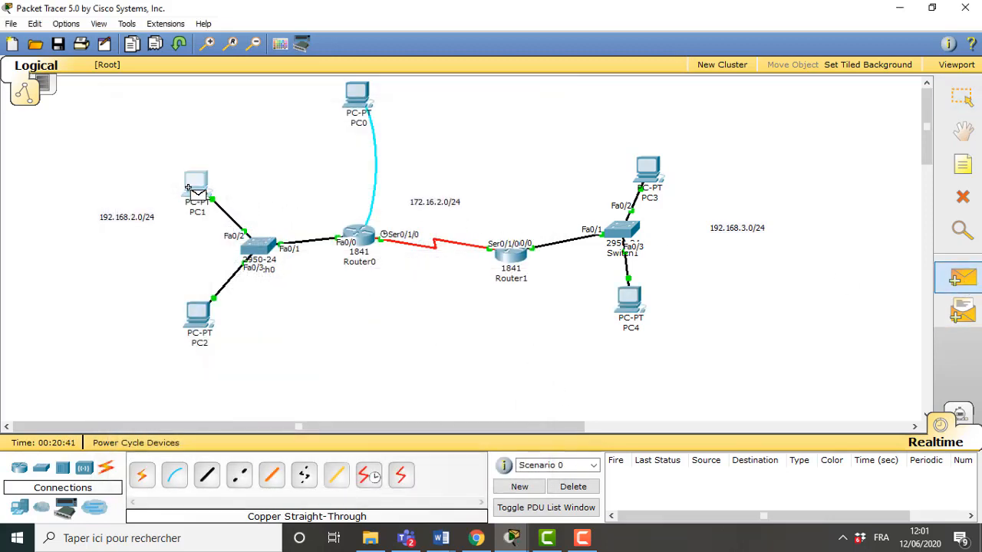
{"action": "left_click", "coordinate": [197, 321]}
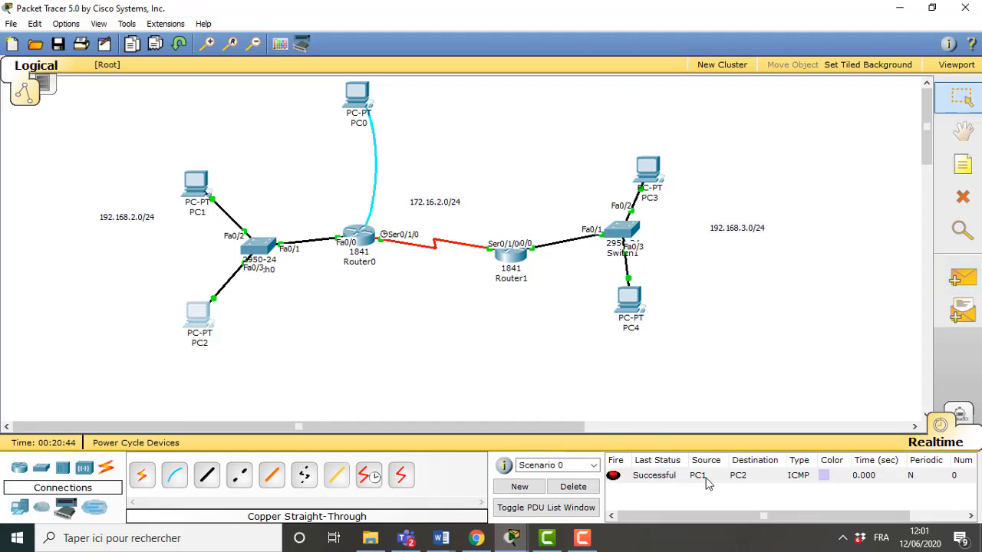
{"action": "left_click", "coordinate": [962, 278]}
{"action": "left_click", "coordinate": [648, 171]}
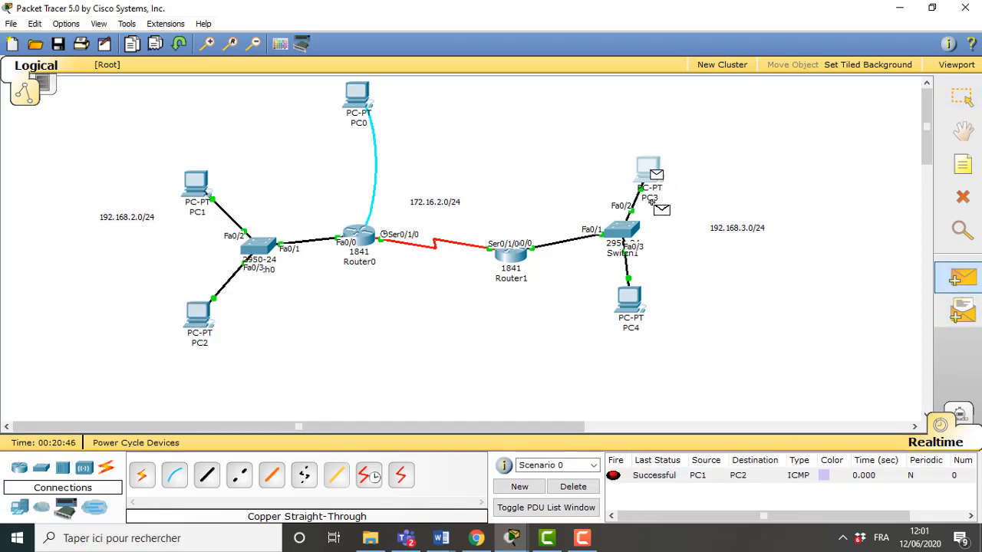
{"action": "left_click", "coordinate": [628, 310]}
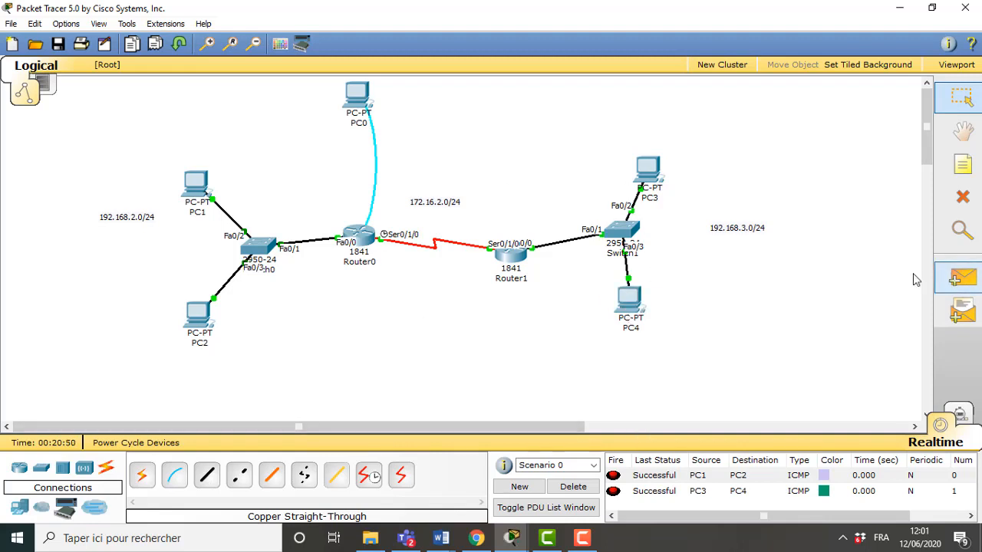
Test connectivity between the two LANs by sending a simple PDU from PC1 to PC4.
{"action": "left_click", "coordinate": [962, 279]}
{"action": "left_click", "coordinate": [193, 184]}
{"action": "left_click", "coordinate": [628, 299]}
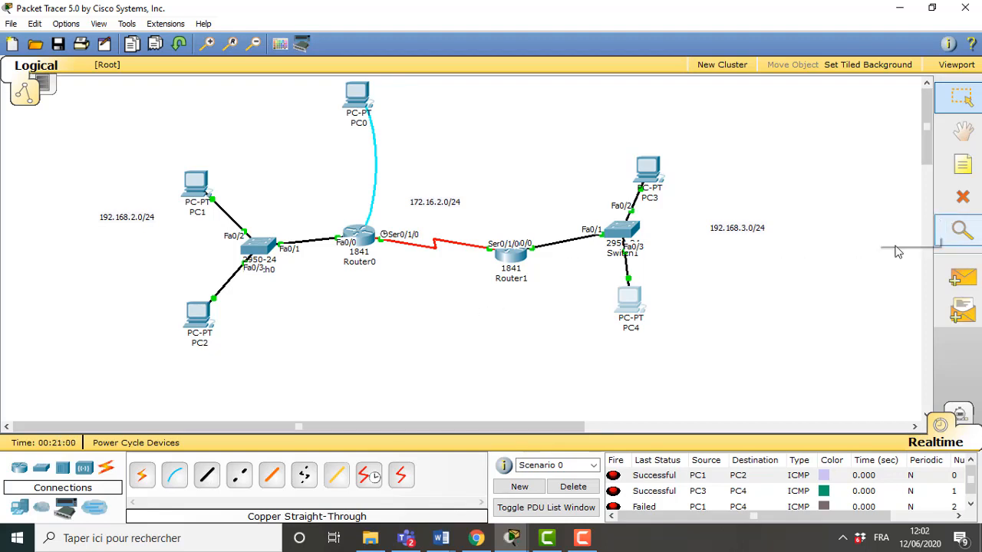
Clear the scenario's PDU list and move Router1 slightly up into line with Router0 and Switch1.
{"action": "left_click", "coordinate": [573, 486]}
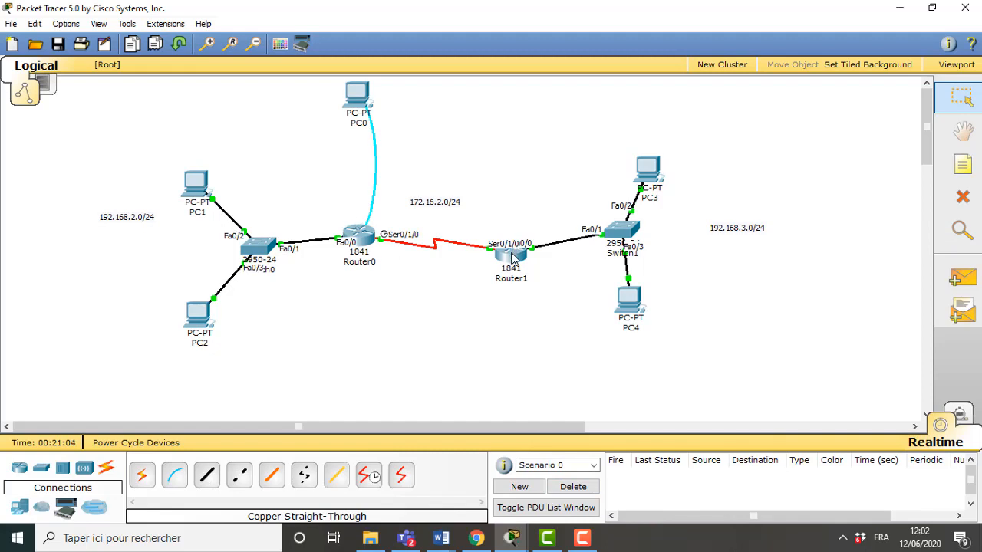
{"action": "left_click_drag", "start_coordinate": [514, 255], "coordinate": [525, 246]}
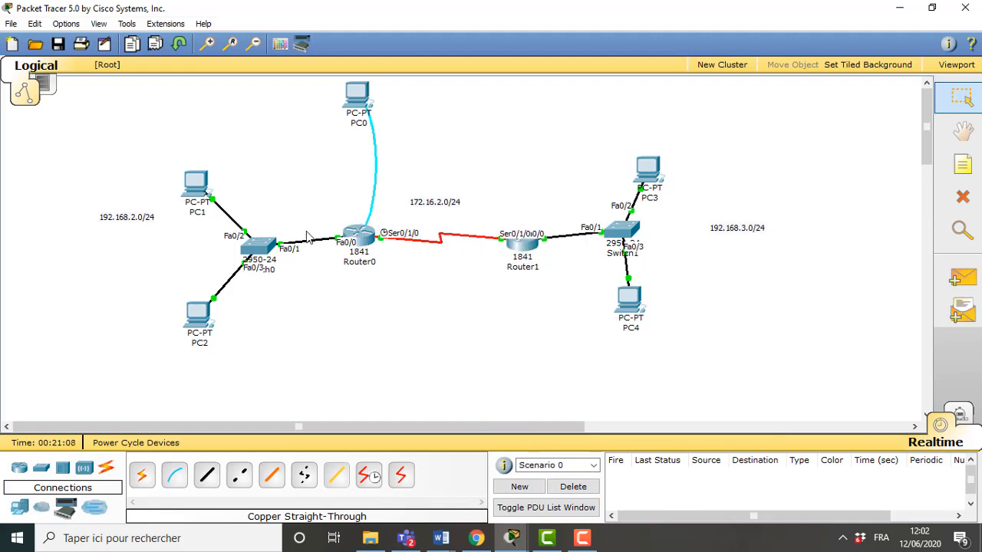
Open Router0's static routing settings and place its window so that Router1 and its LAN remain visible.
{"action": "left_click", "coordinate": [357, 234]}
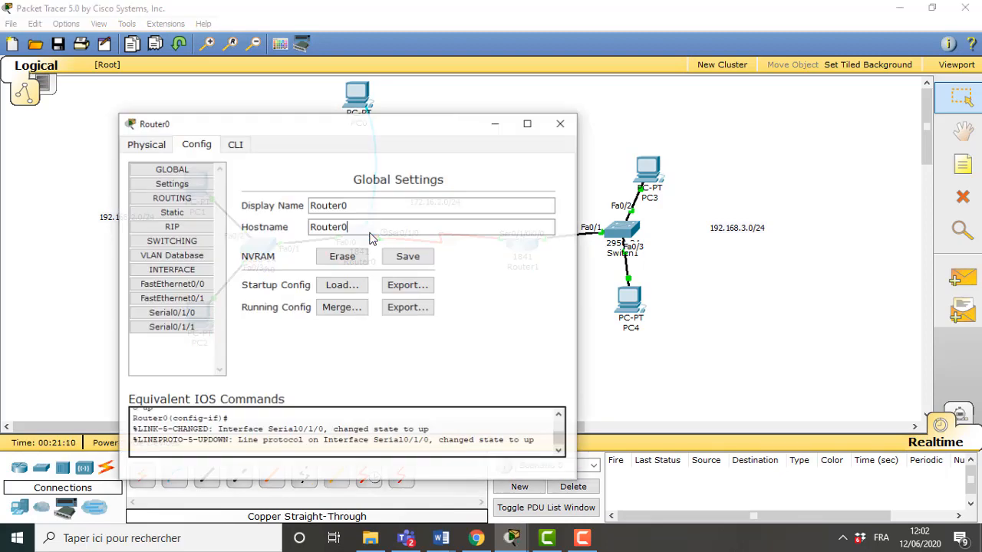
{"action": "left_click_drag", "start_coordinate": [313, 125], "coordinate": [363, 73]}
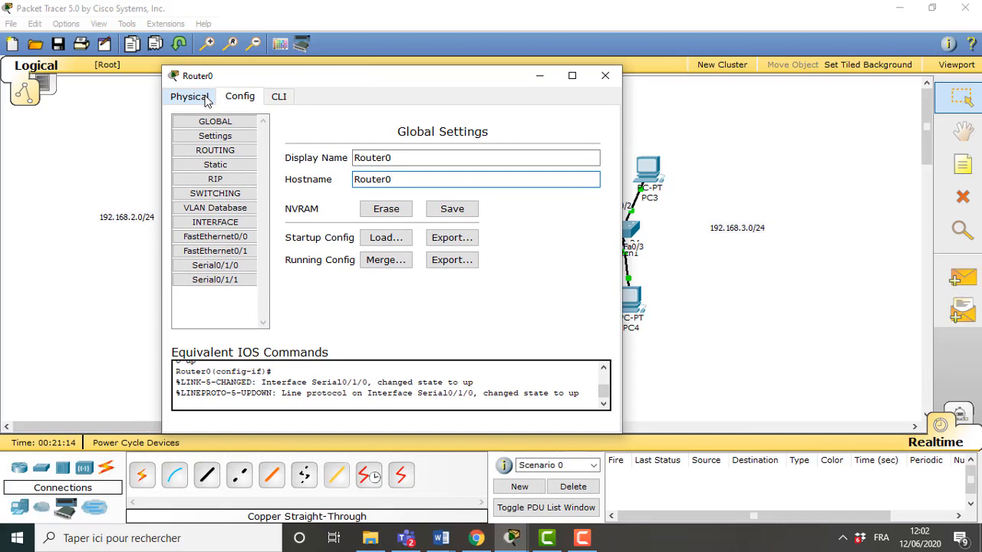
{"action": "left_click", "coordinate": [215, 167]}
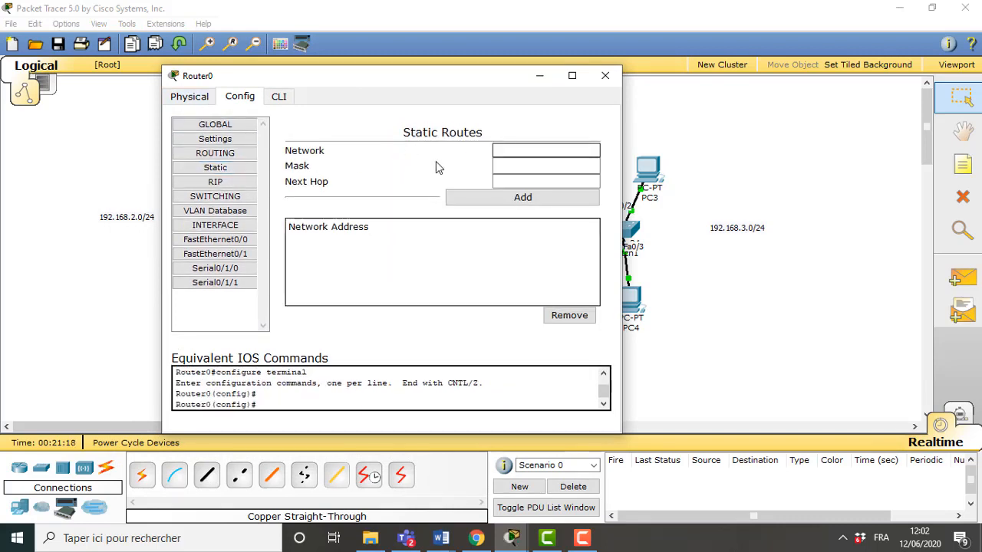
{"action": "left_click", "coordinate": [215, 167]}
{"action": "left_click", "coordinate": [215, 167]}
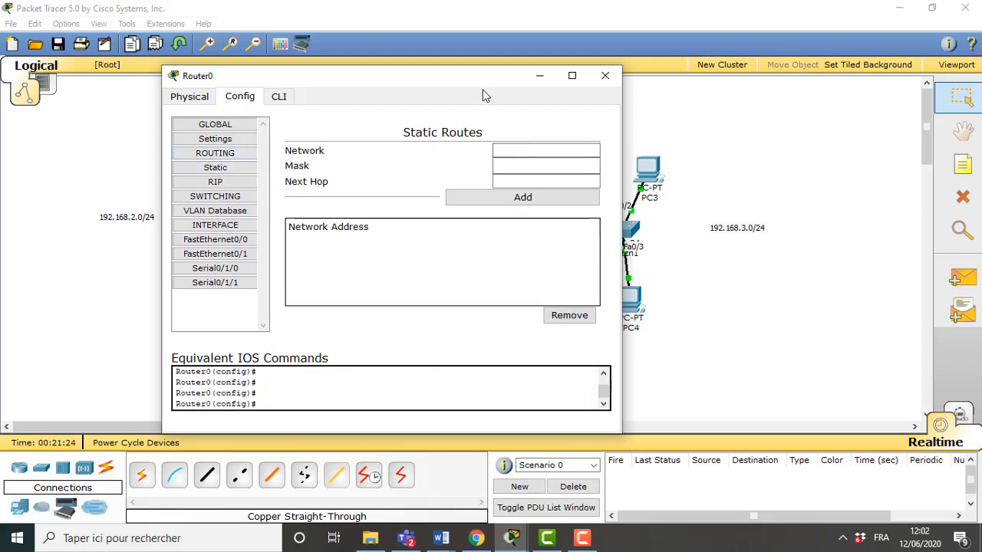
{"action": "left_click_drag", "start_coordinate": [485, 83], "coordinate": [383, 69]}
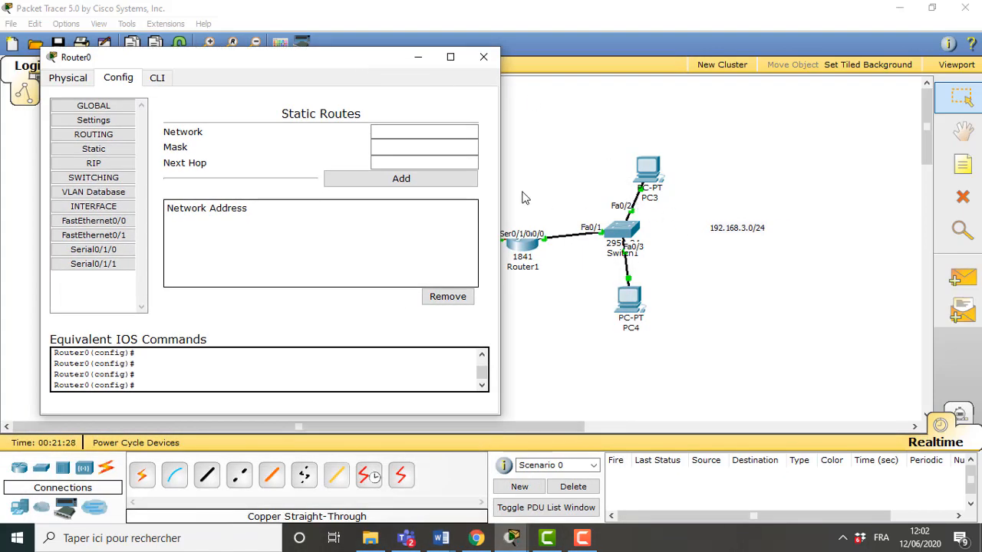
Add a static route on Router0 to network 192.168.3.0, mask 255.255.255.0, with next hop 172.16.2.2, and close its configuration.
{"action": "left_click", "coordinate": [384, 137]}
{"action": "type", "text": "192.168.3.0"}
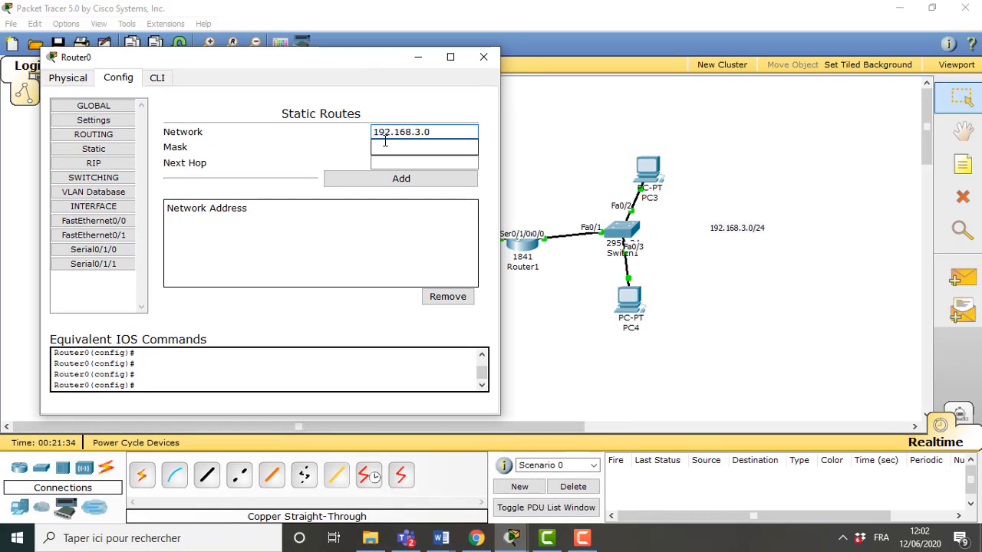
{"action": "key", "text": "Tab"}
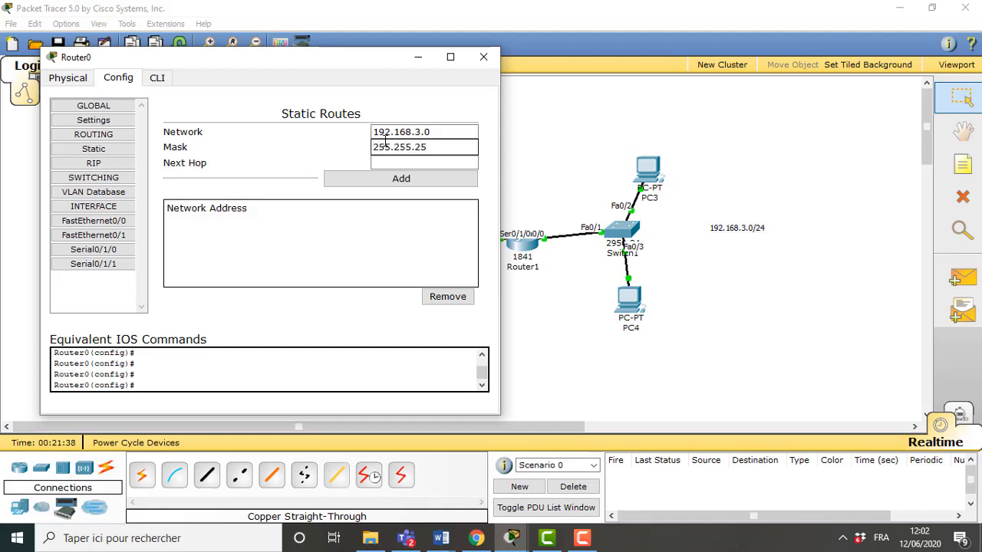
{"action": "left_click", "coordinate": [399, 161]}
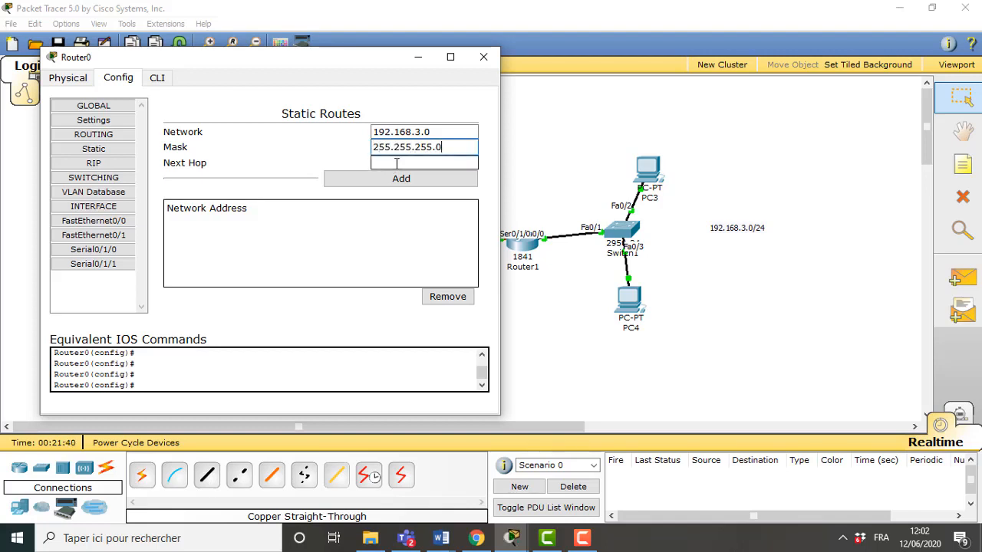
{"action": "left_click_drag", "start_coordinate": [353, 57], "coordinate": [210, 81]}
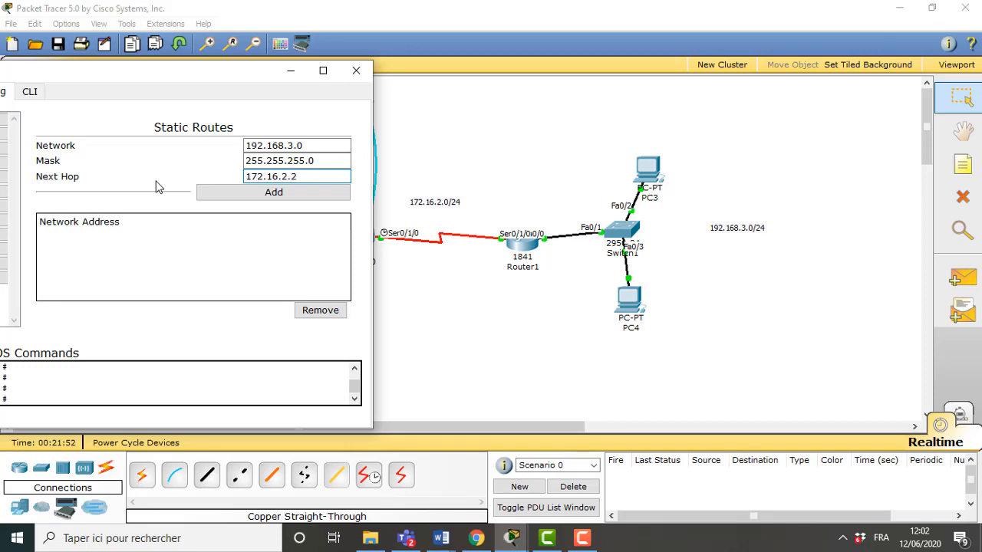
{"action": "left_click", "coordinate": [247, 193]}
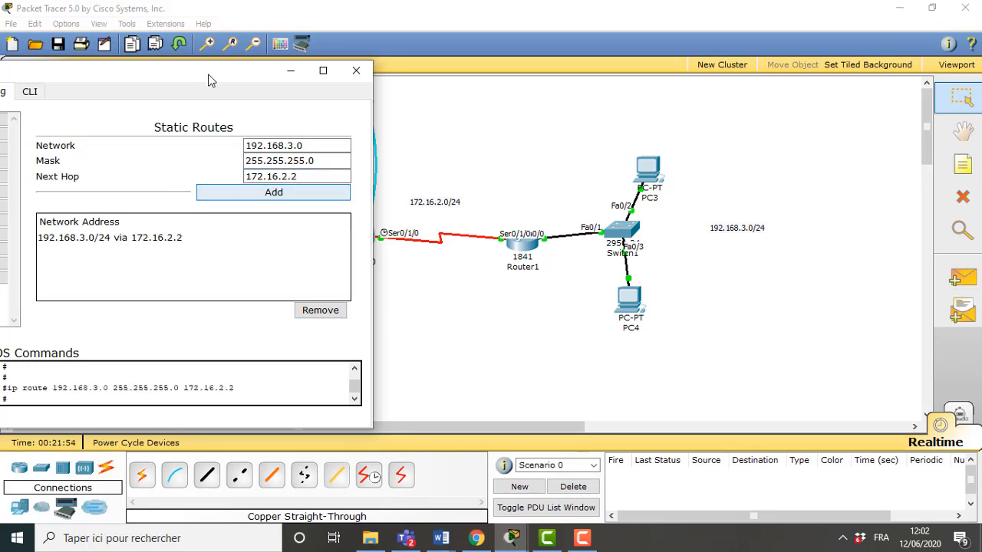
{"action": "left_click_drag", "start_coordinate": [204, 71], "coordinate": [378, 14]}
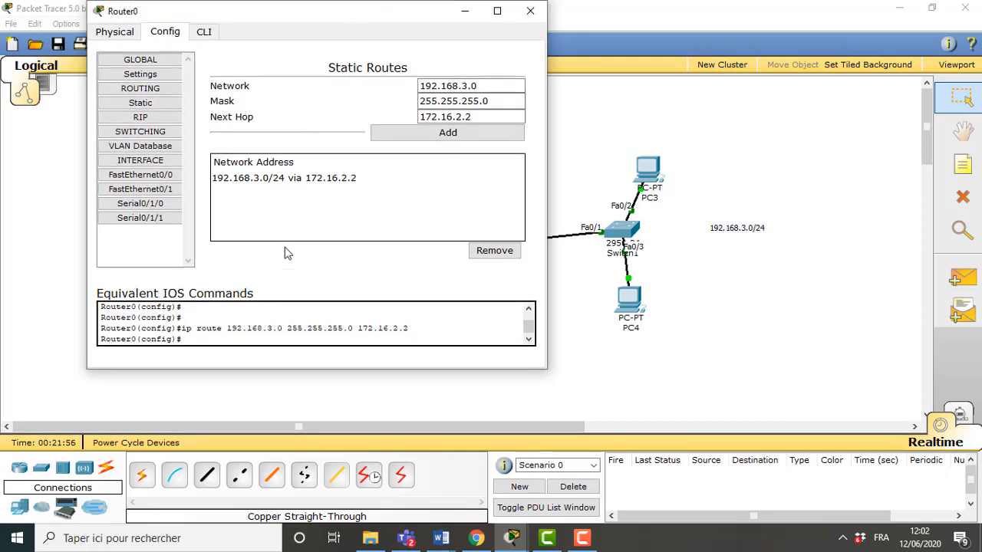
{"action": "left_click", "coordinate": [530, 11]}
Open Router1's static routing settings and place its window so that Router0 and its LAN remain visible.
{"action": "left_click", "coordinate": [532, 249]}
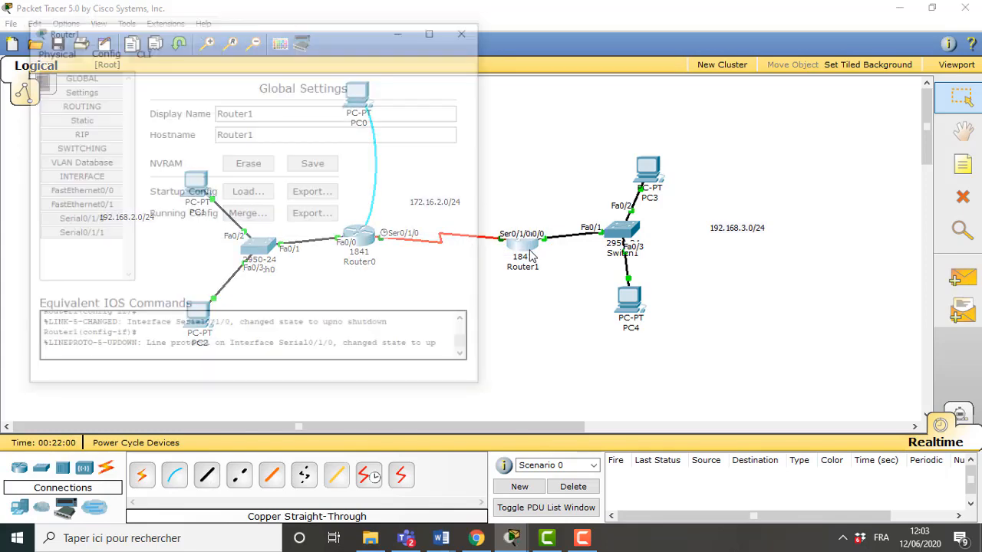
{"action": "left_click_drag", "start_coordinate": [329, 42], "coordinate": [731, 3]}
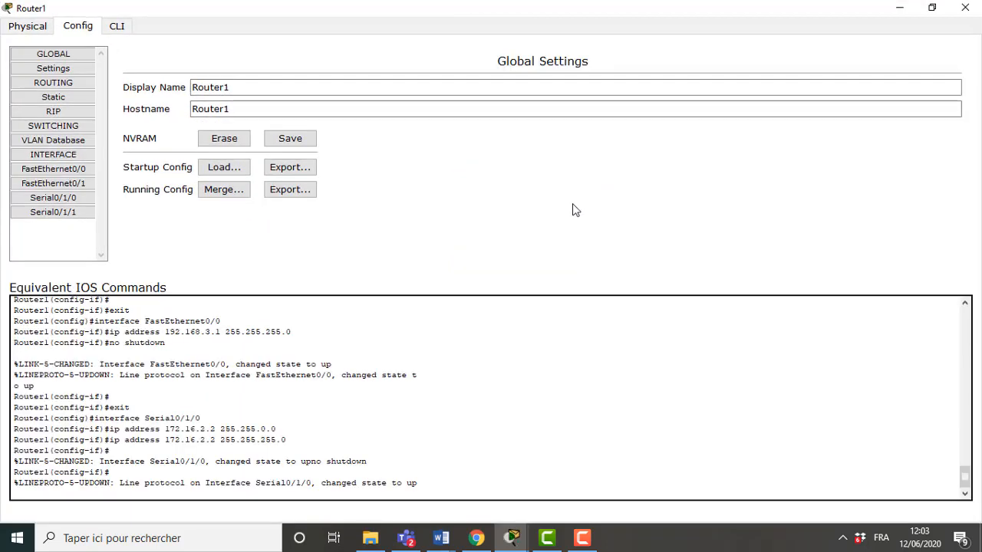
{"action": "left_click", "coordinate": [931, 8]}
{"action": "left_click", "coordinate": [84, 119]}
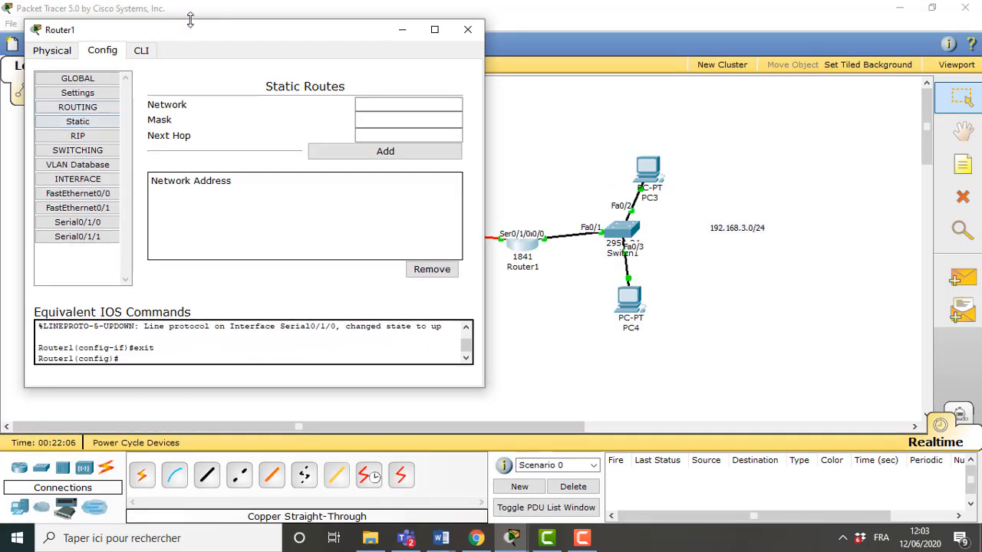
{"action": "left_click_drag", "start_coordinate": [194, 38], "coordinate": [605, 46]}
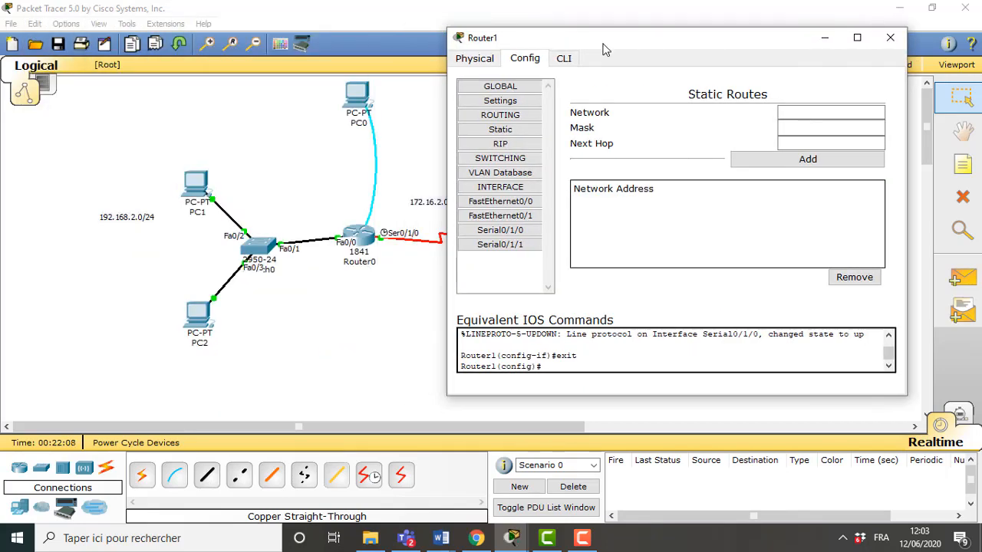
Add a static route on Router1 to network 192.168.2.0, mask 255.255.255.0, using Router0's serial address 172.16.2.1 as next hop.
{"action": "left_click", "coordinate": [775, 115]}
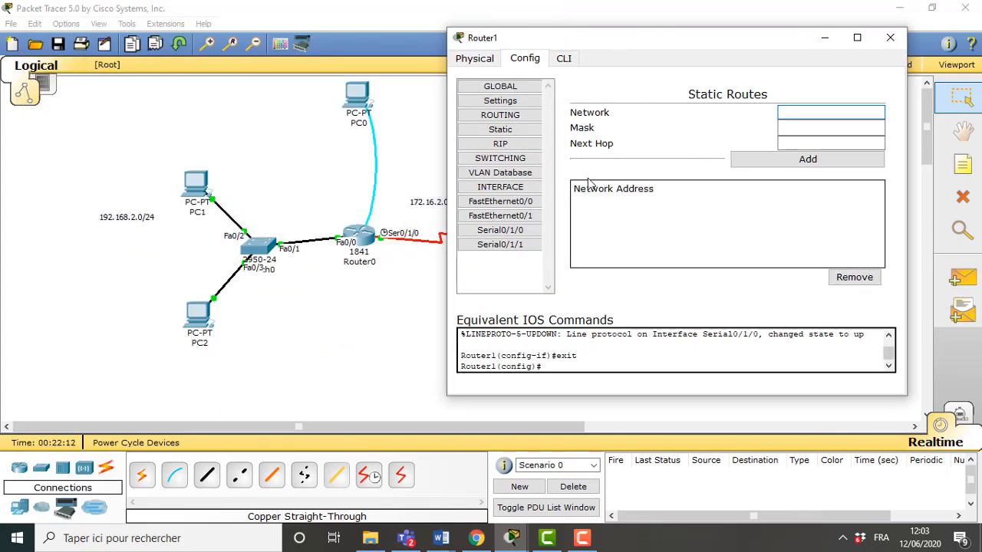
{"action": "type", "text": "192.168.2.0"}
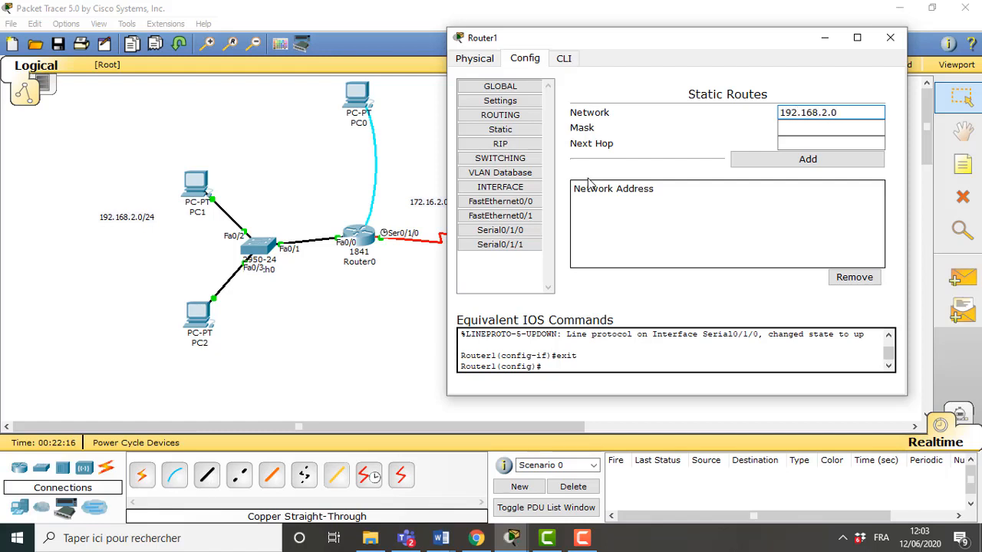
{"action": "key", "text": "Tab"}
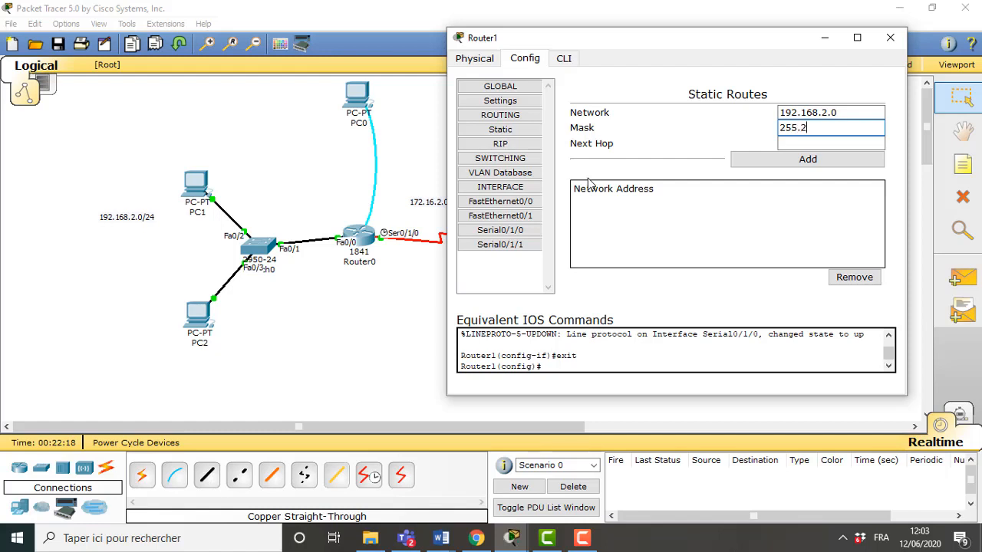
{"action": "type", "text": "255.255.255.0"}
{"action": "key", "text": "Tab"}
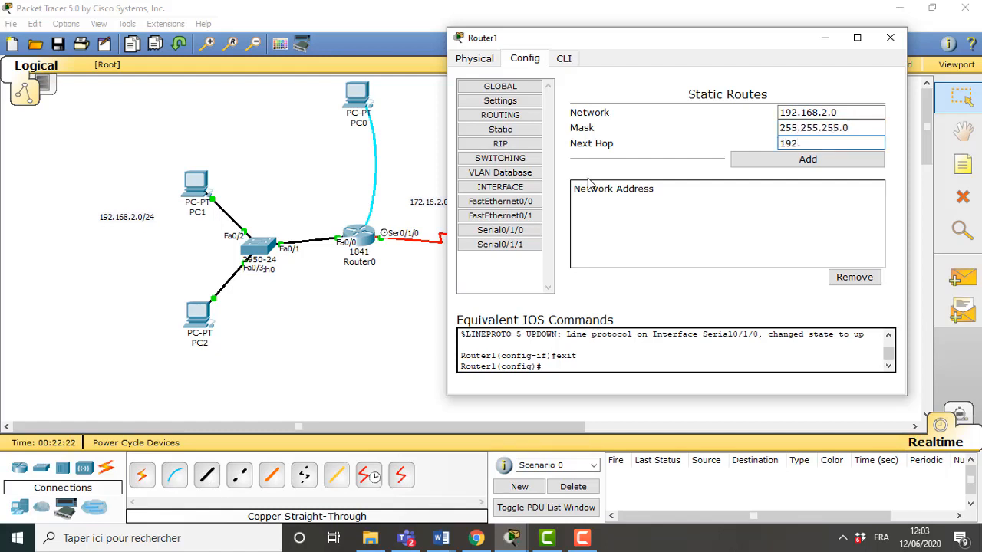
{"action": "type", "text": "192."}
{"action": "key", "text": "BackSpace"}
{"action": "key", "text": "BackSpace"}
{"action": "key", "text": "BackSpace"}
{"action": "type", "text": "72.16.2"}
{"action": "left_click", "coordinate": [758, 162]}
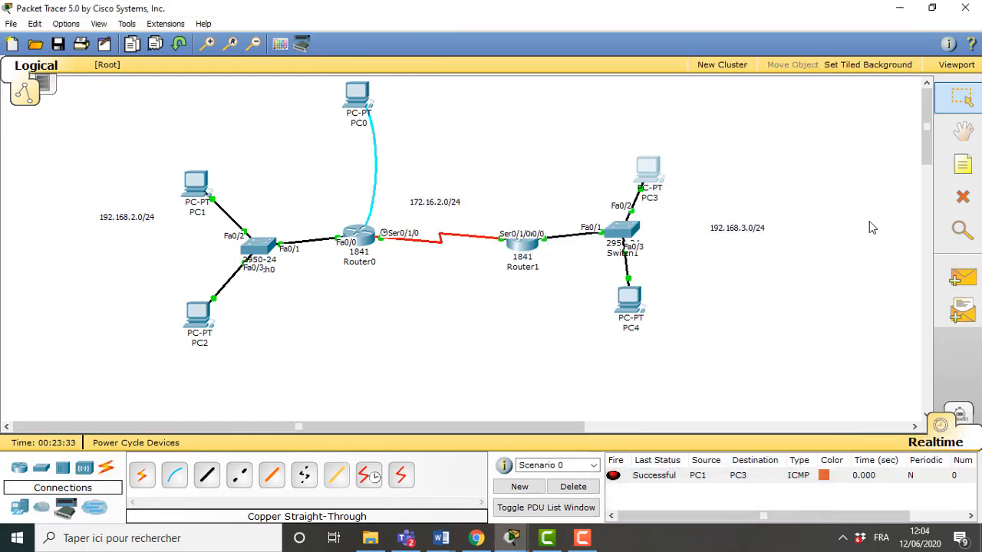
Test routing by sending simple PDUs from PC1 to PC3 and from PC2 to PC4, and clear the PDU list.
{"action": "left_click", "coordinate": [960, 277]}
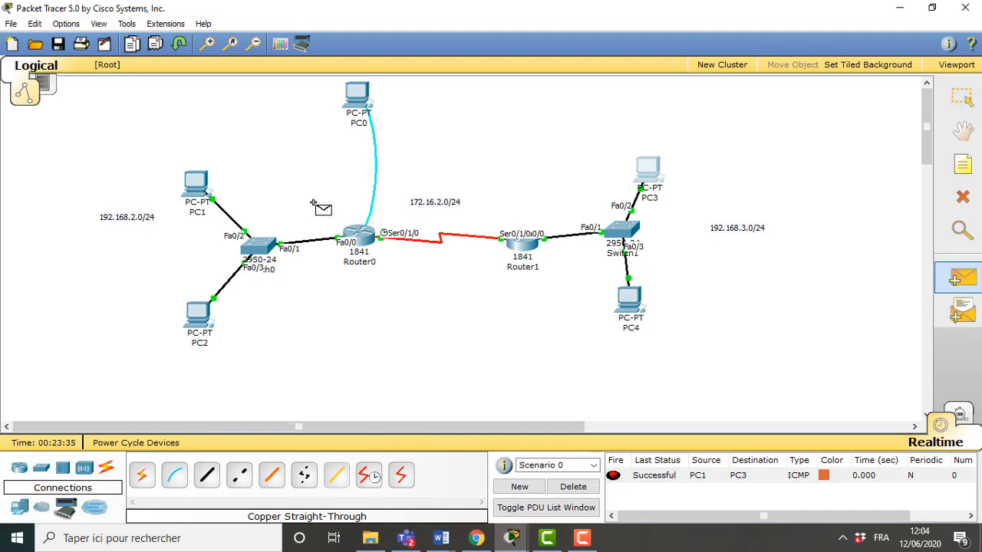
{"action": "left_click", "coordinate": [199, 193]}
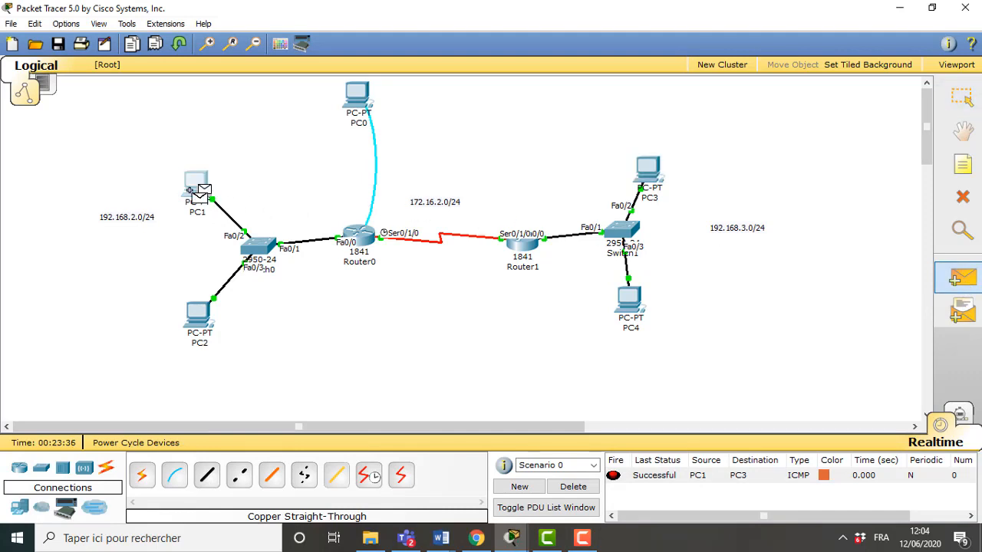
{"action": "left_click", "coordinate": [651, 176]}
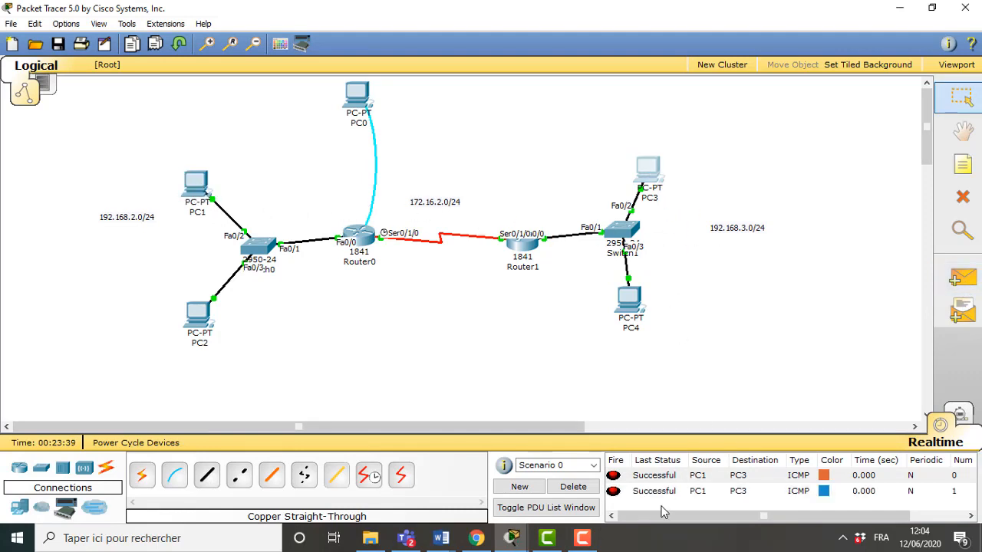
{"action": "left_click", "coordinate": [960, 277]}
{"action": "left_click", "coordinate": [198, 313]}
{"action": "left_click", "coordinate": [629, 303]}
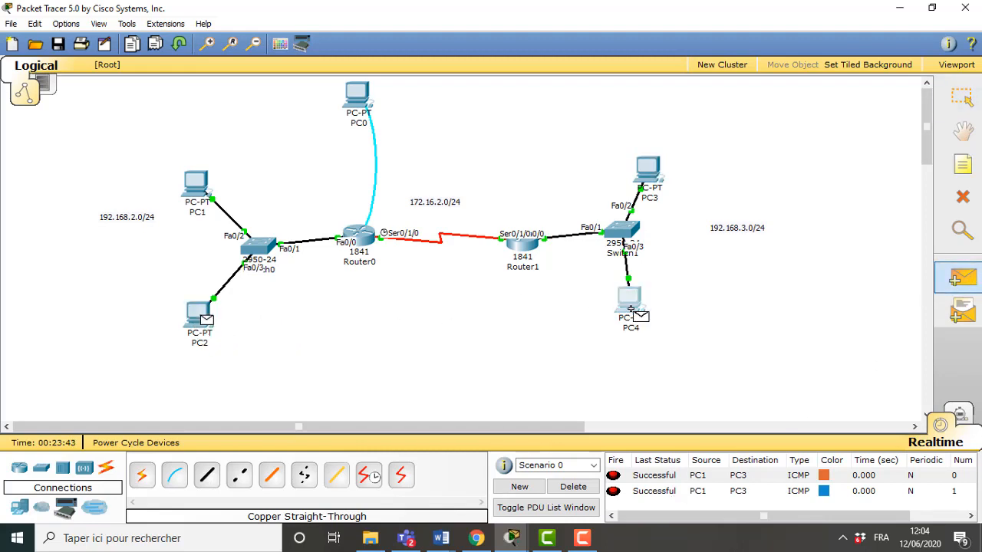
{"action": "left_click", "coordinate": [573, 486]}
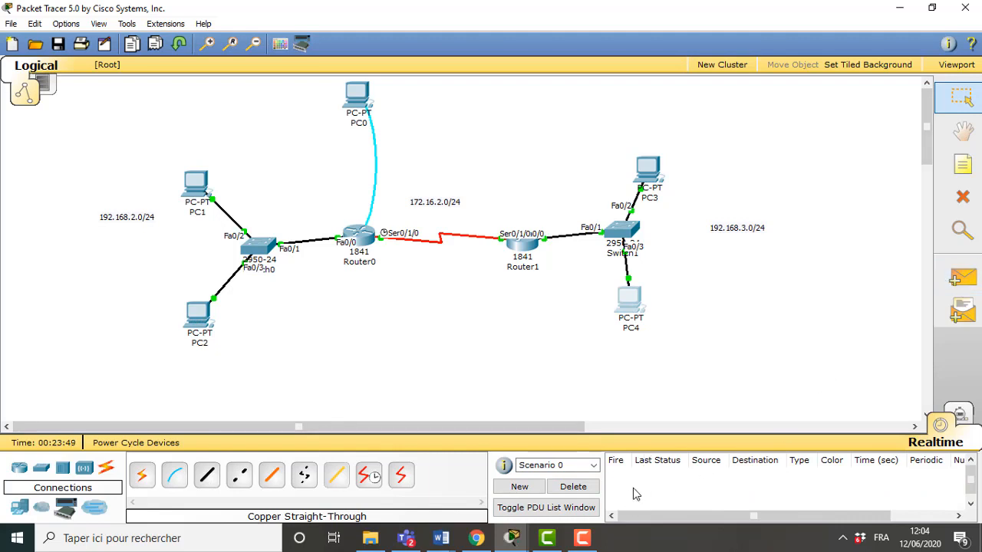
Test the reverse direction with simple PDUs from PC3 to PC1 and from PC4 to PC2, and clear the PDU list.
{"action": "left_click", "coordinate": [963, 277]}
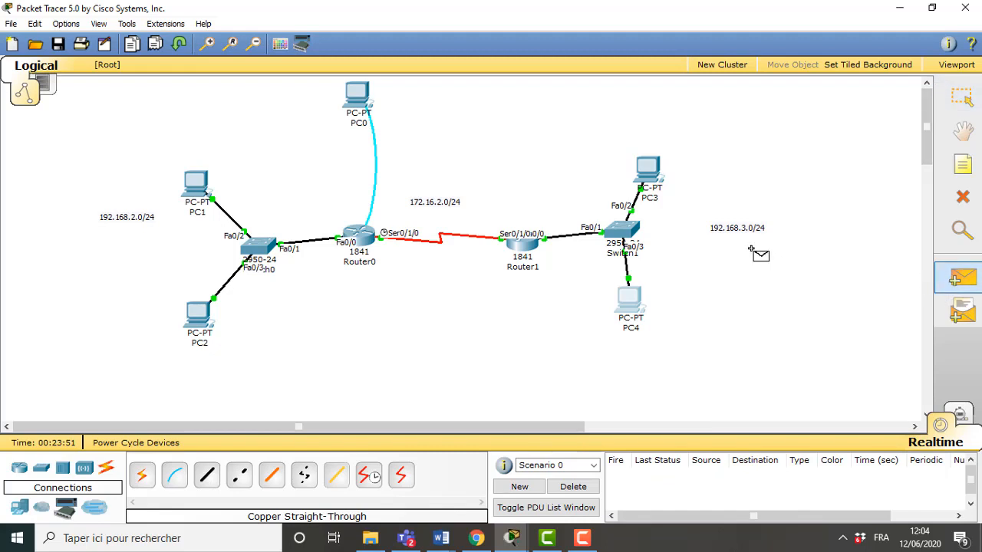
{"action": "left_click", "coordinate": [652, 176]}
{"action": "left_click", "coordinate": [197, 186]}
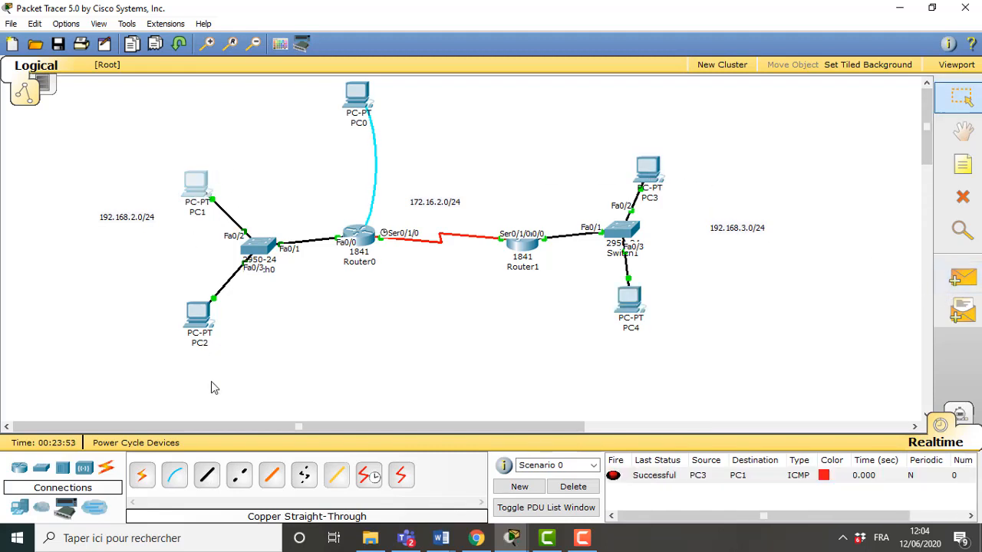
{"action": "left_click", "coordinate": [962, 277]}
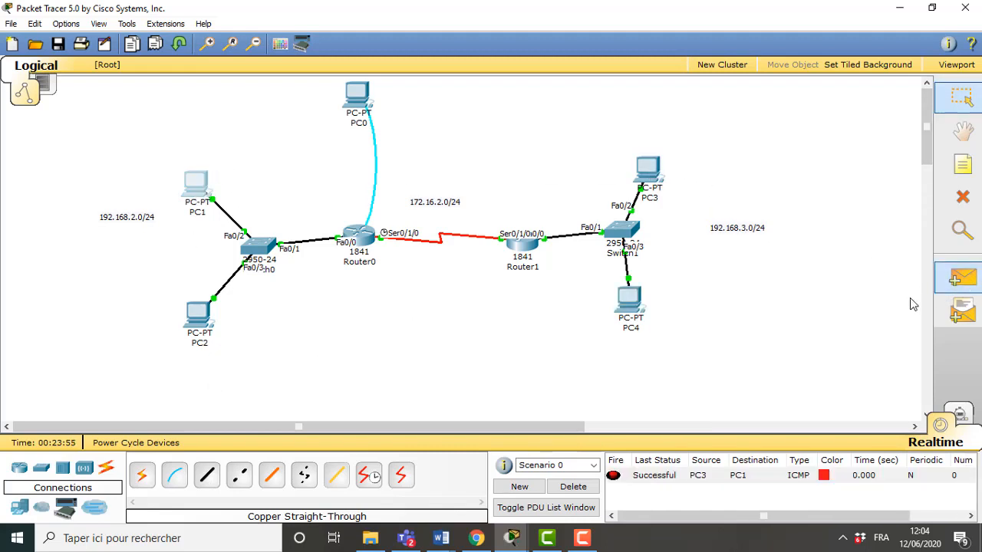
{"action": "left_click", "coordinate": [626, 307]}
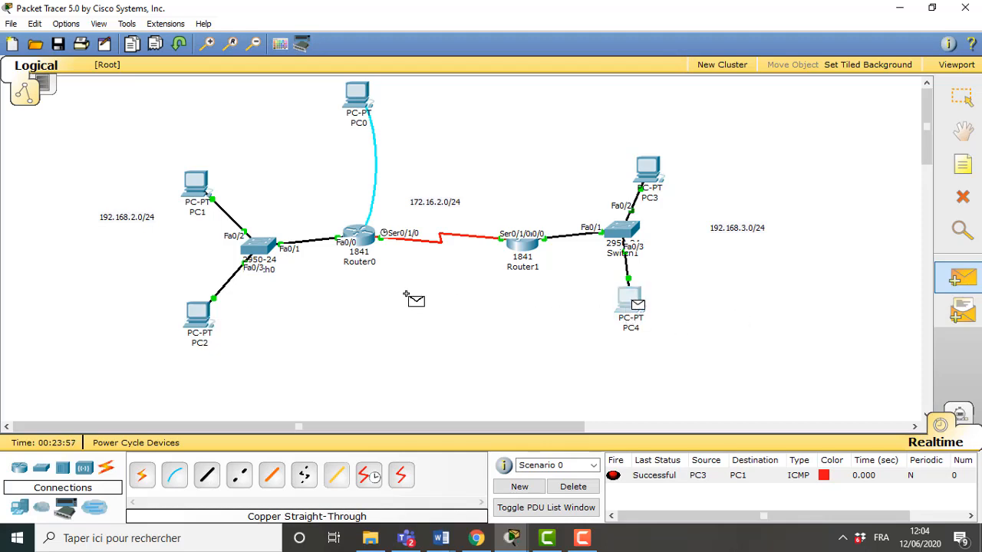
{"action": "left_click", "coordinate": [198, 313]}
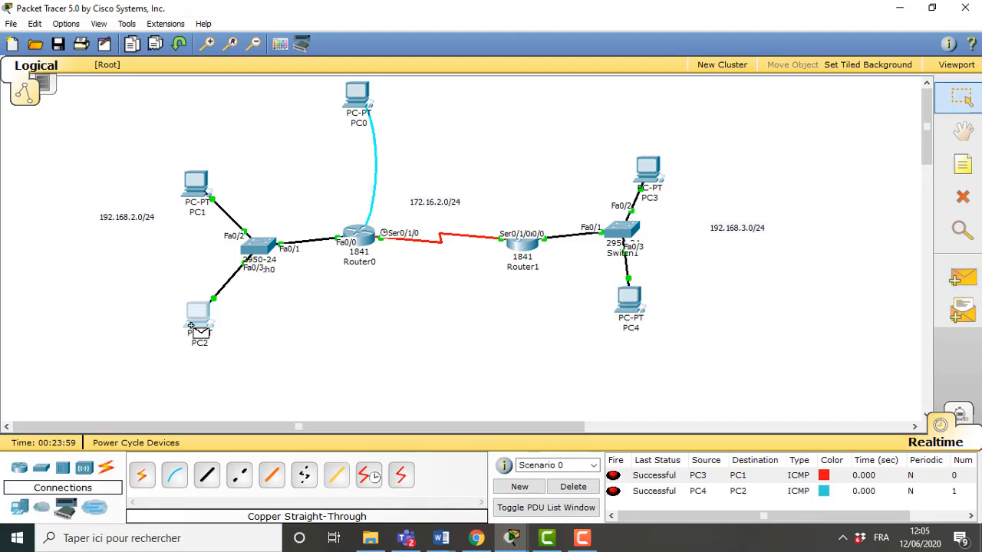
{"action": "left_click", "coordinate": [573, 488]}
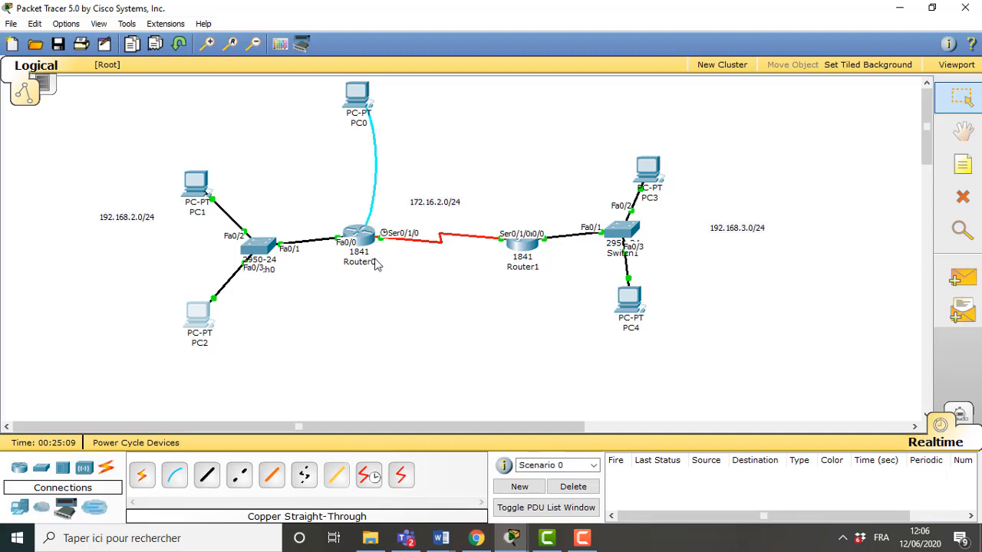
Review Router0's equivalent IOS commands in its configuration and inspect the summary of its ports and addresses.
{"action": "left_click", "coordinate": [362, 247]}
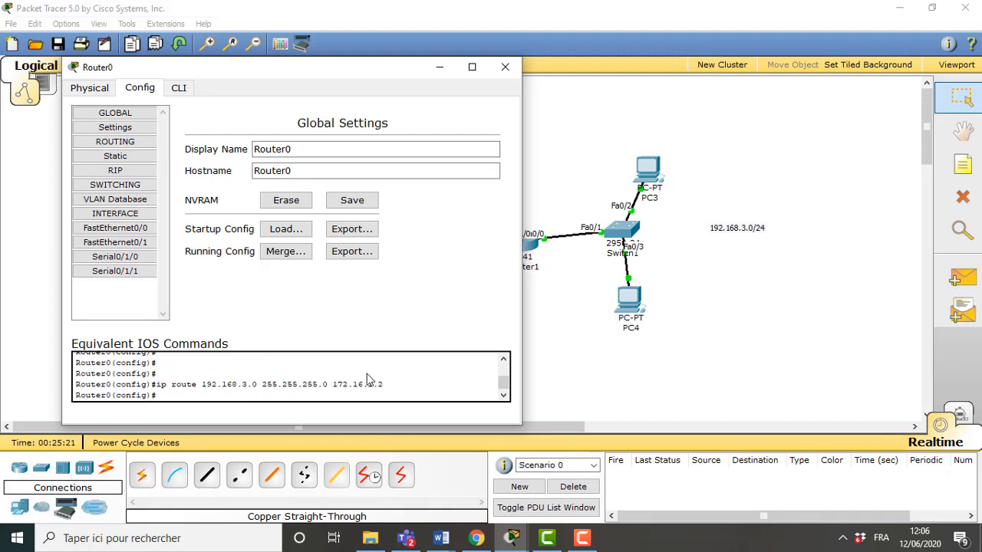
{"action": "left_click", "coordinate": [555, 360]}
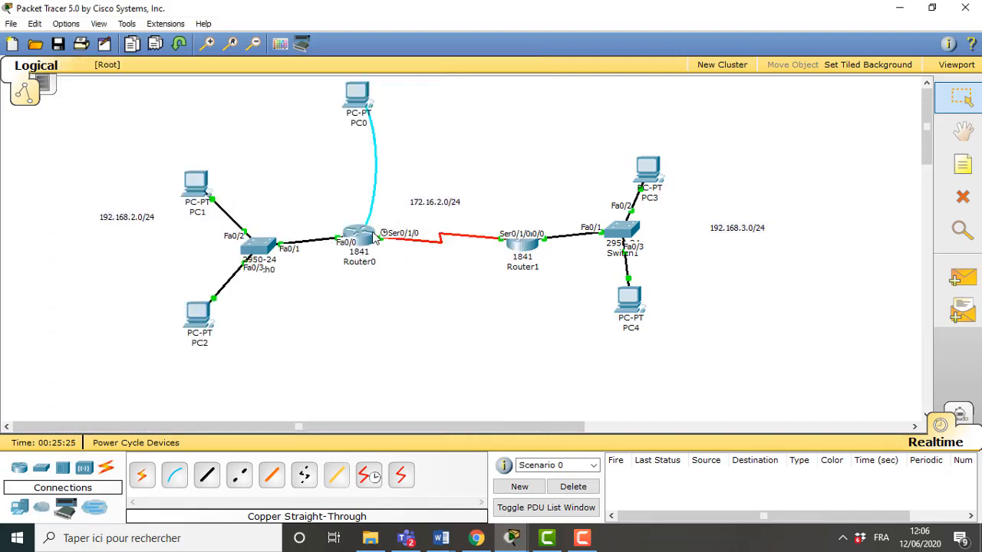
{"action": "mouse_move", "coordinate": [374, 238]}
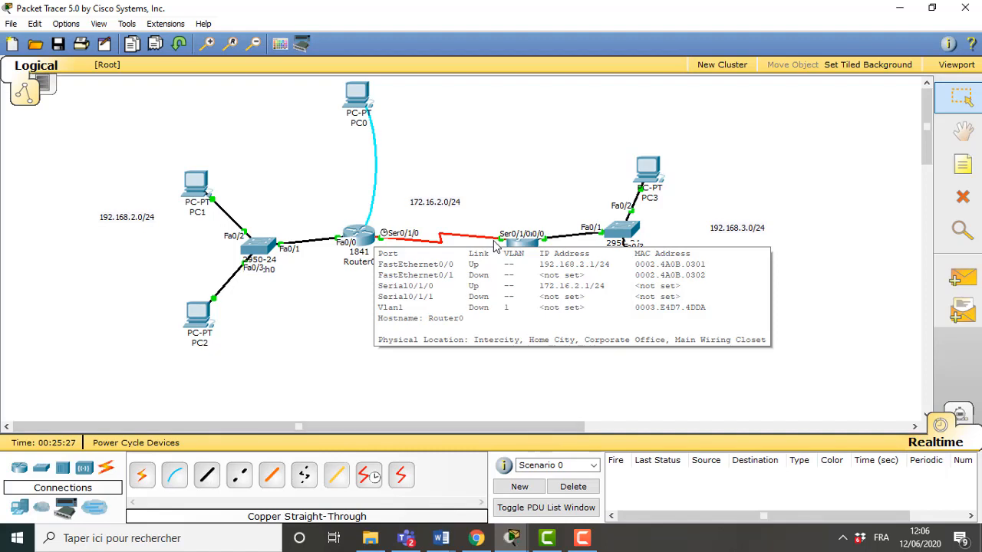